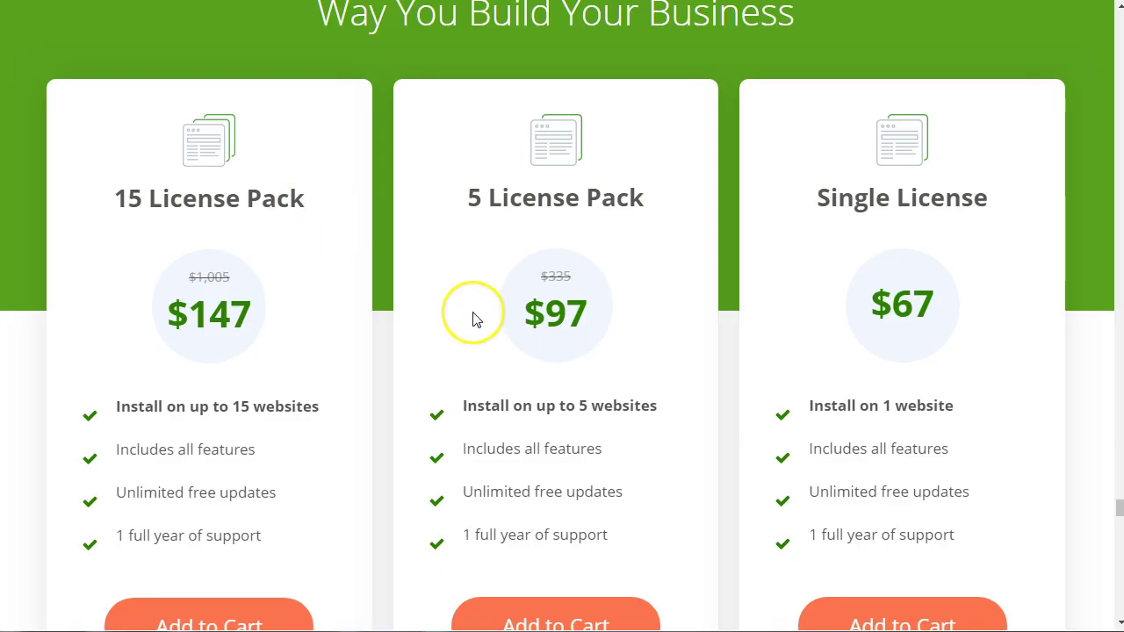
Review the Thrive Architect sales page from its introduction through the "What Makes Thrive Architect Different?" section.
scroll(472, 314, up, 20)
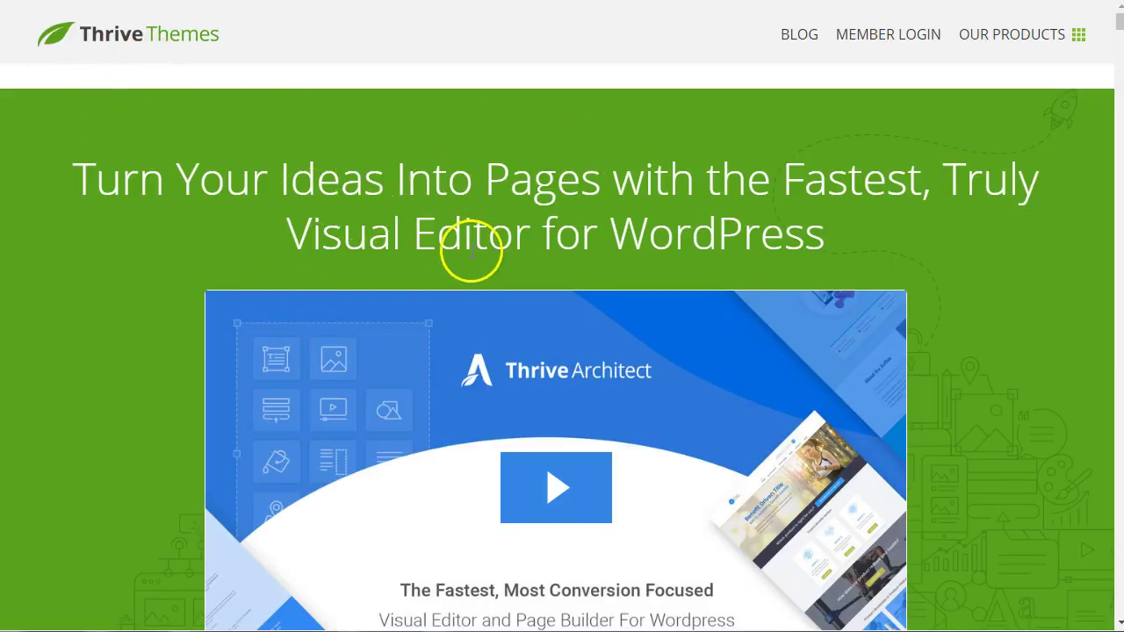
scroll(472, 252, down, 2)
scroll(471, 250, up, 1)
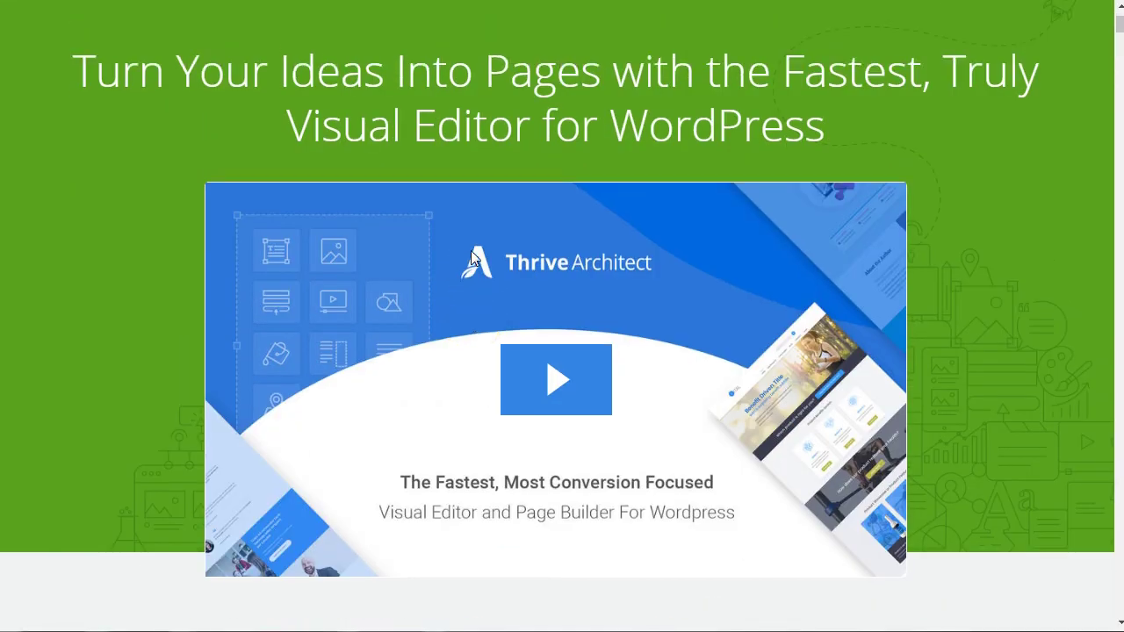
scroll(471, 250, down, 10)
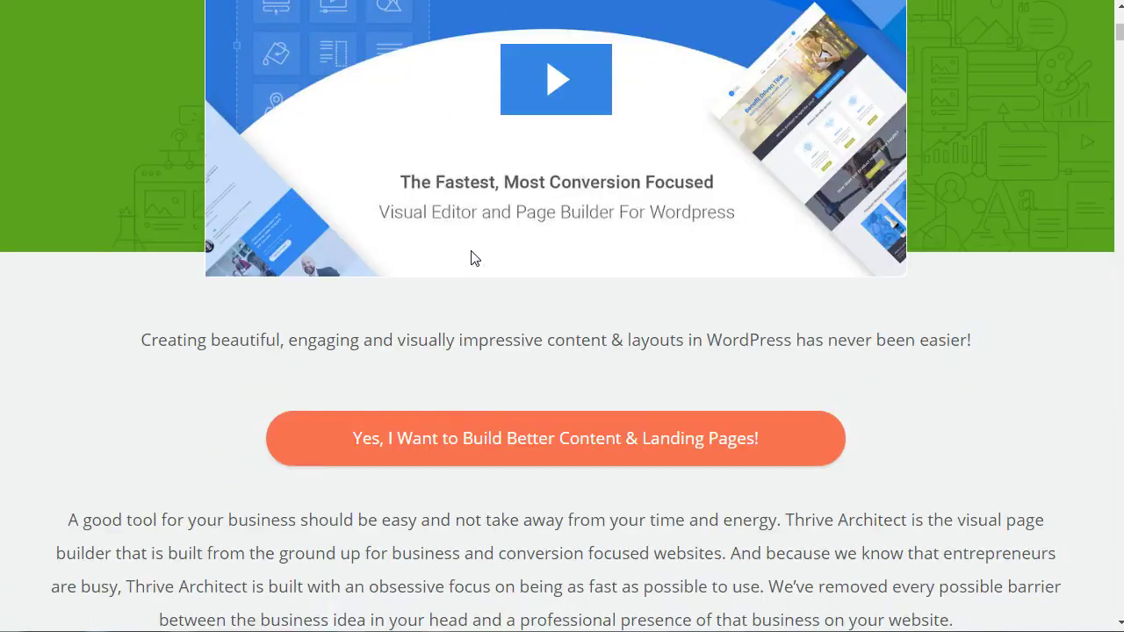
scroll(471, 252, down, 2)
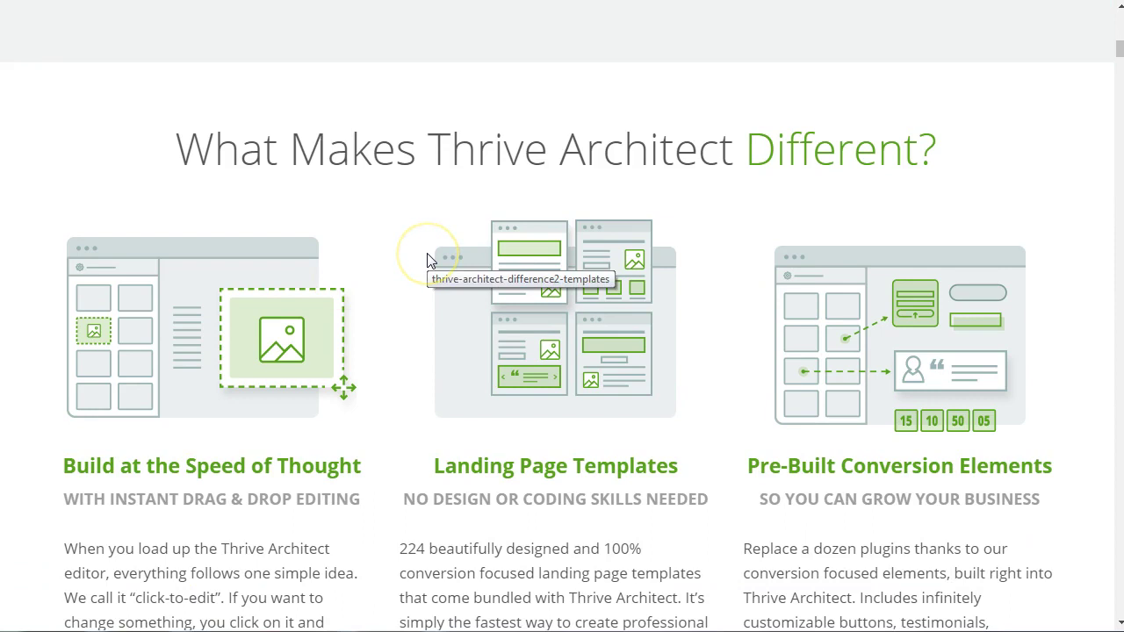
click(397, 326)
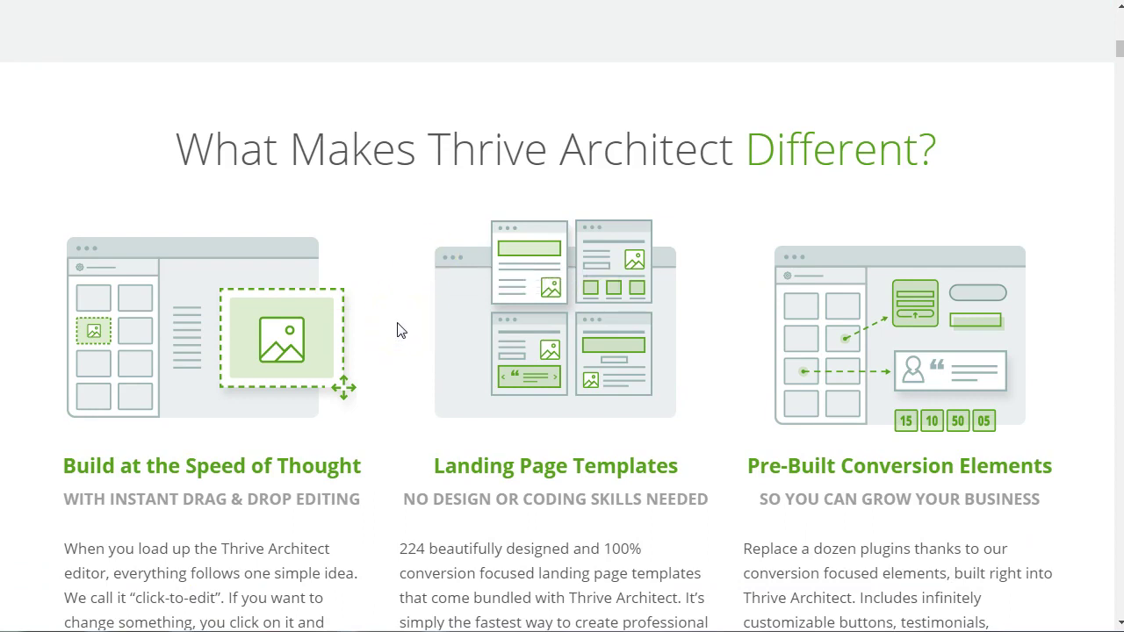
scroll(397, 329, down, 2)
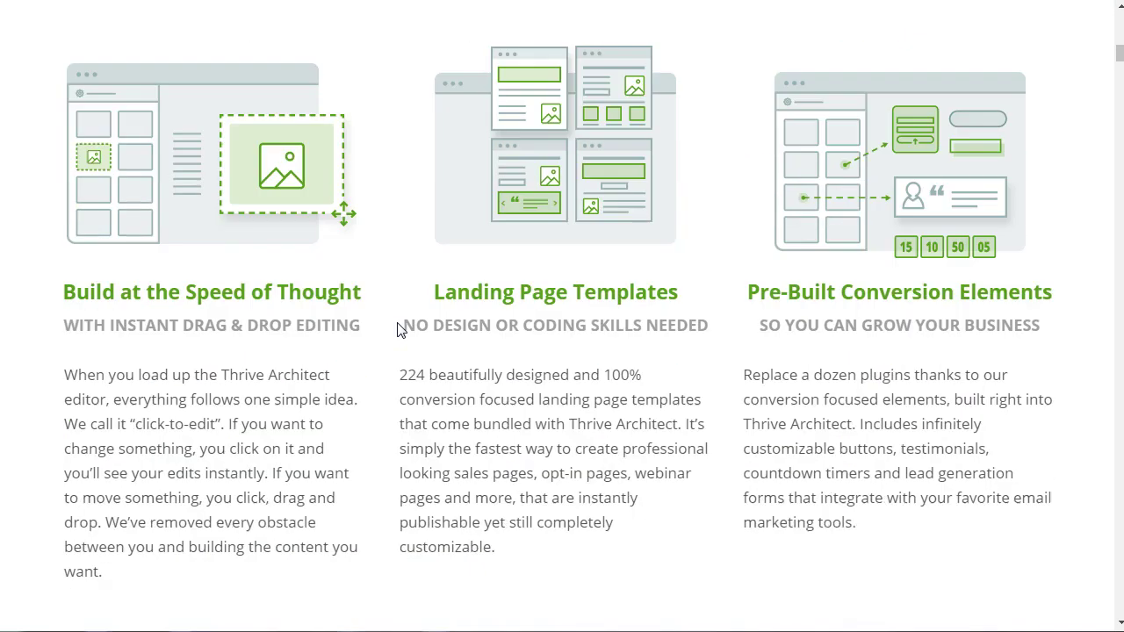
click(382, 344)
scroll(383, 346, down, 1)
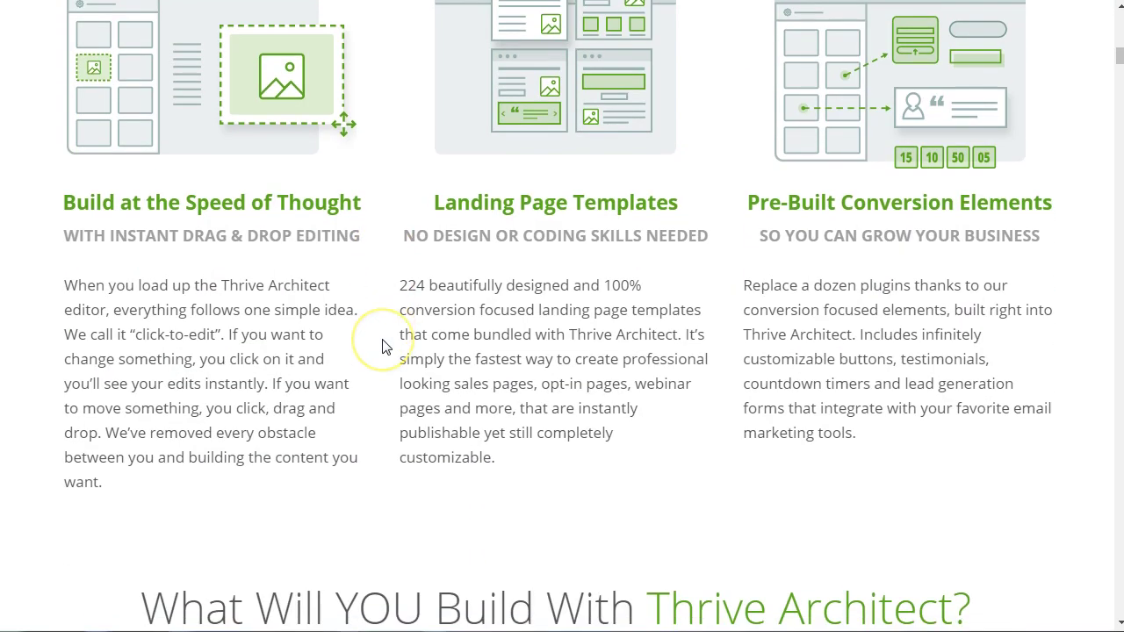
scroll(382, 345, down, 2)
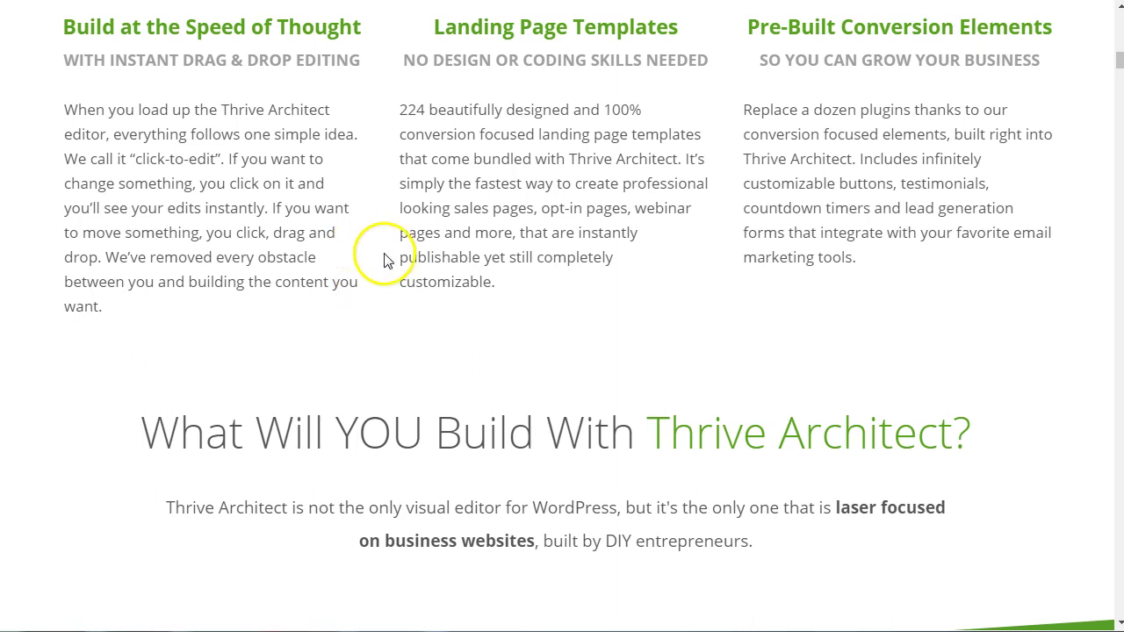
Examine the homepage, sales page, landing page, blog post and webinar page examples under "What Will YOU Build With Thrive Architect?".
scroll(384, 253, down, 5)
scroll(385, 254, down, 5)
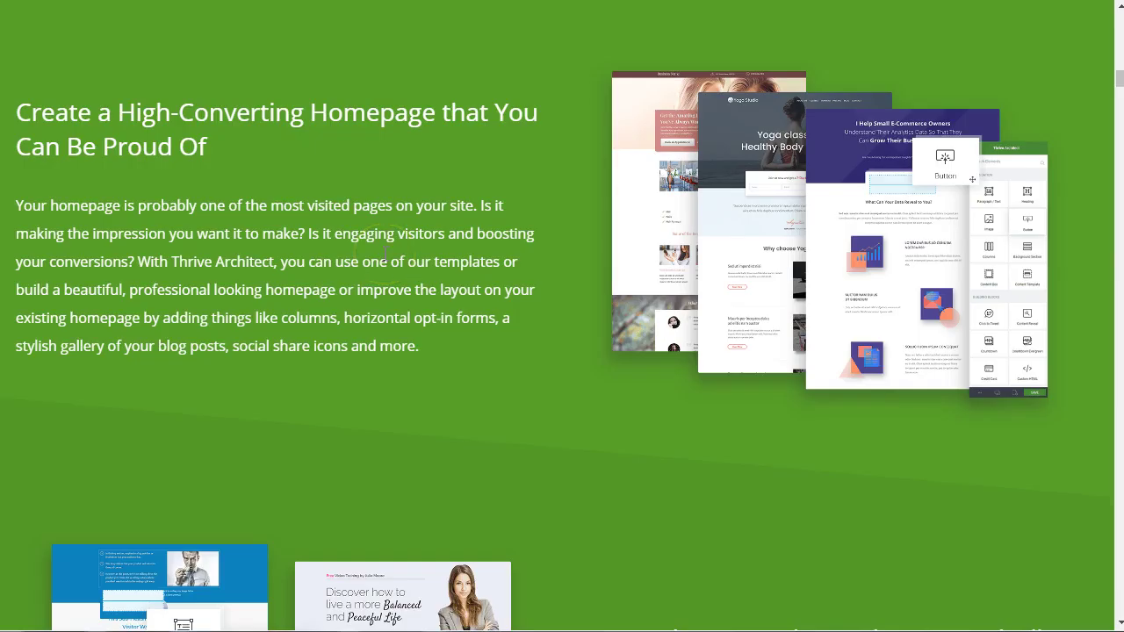
scroll(384, 254, up, 2)
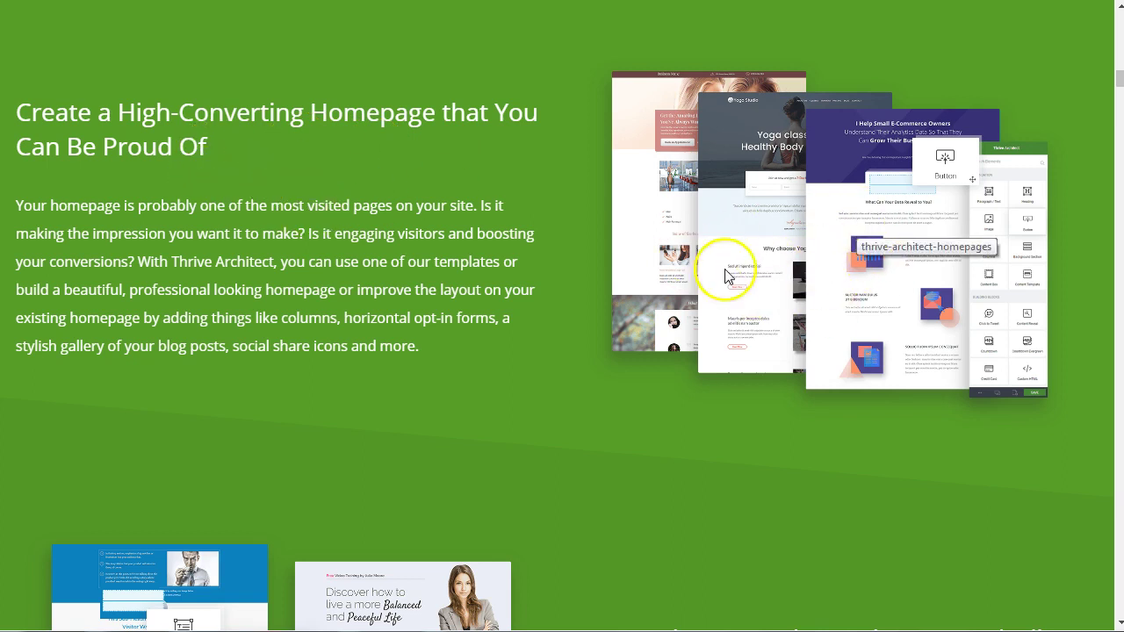
scroll(354, 256, down, 3)
scroll(354, 255, down, 3)
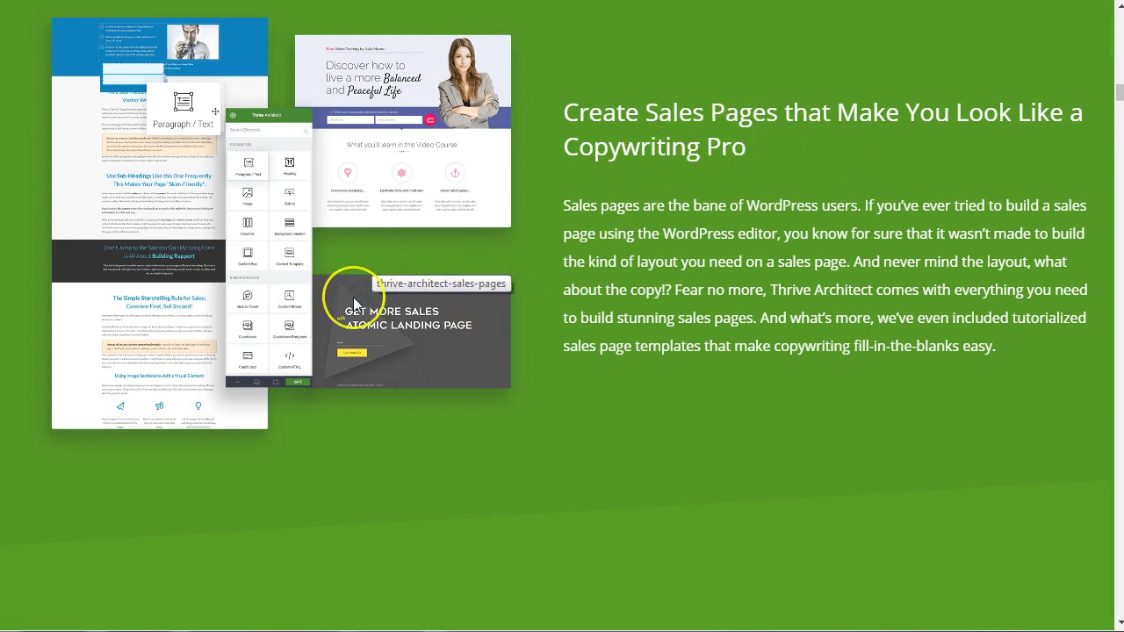
scroll(353, 297, down, 5)
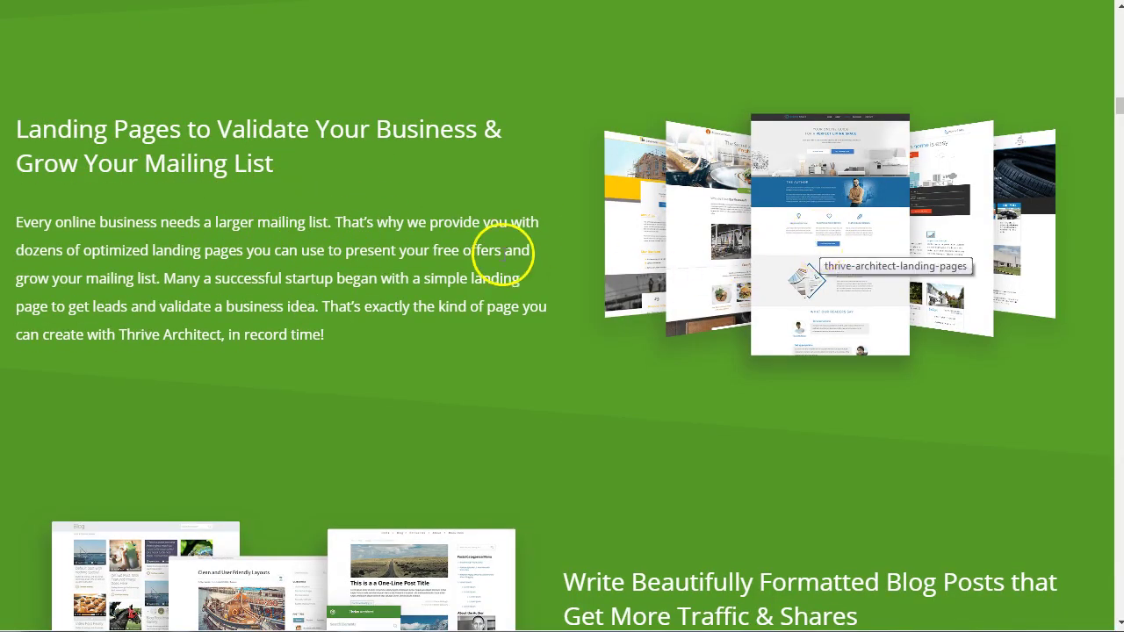
scroll(503, 255, down, 2)
scroll(503, 254, down, 3)
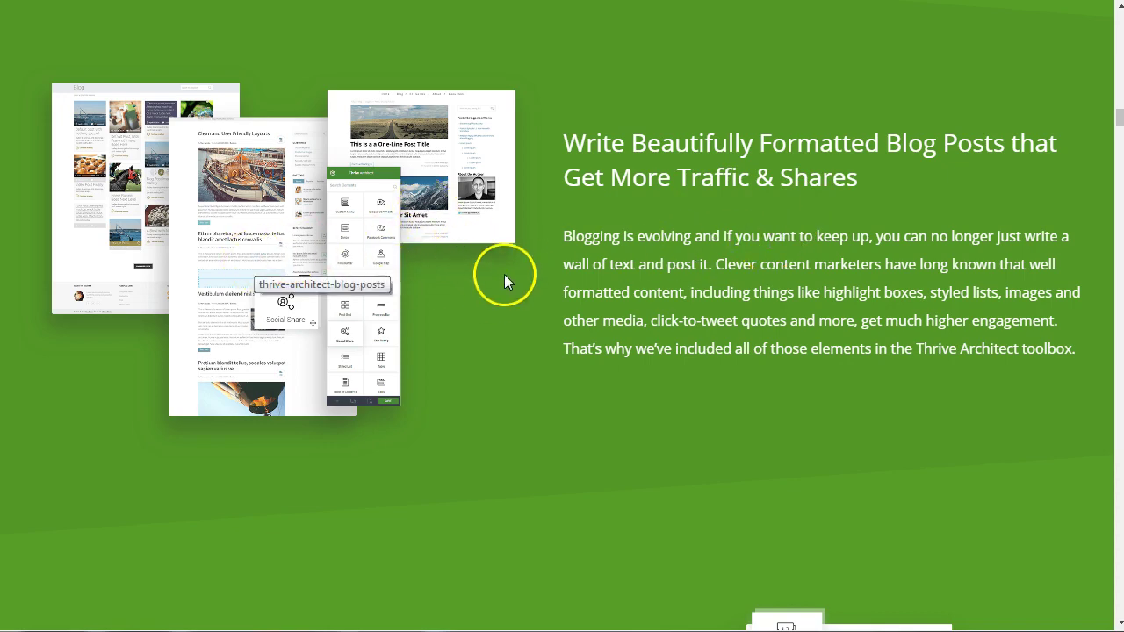
scroll(504, 277, down, 5)
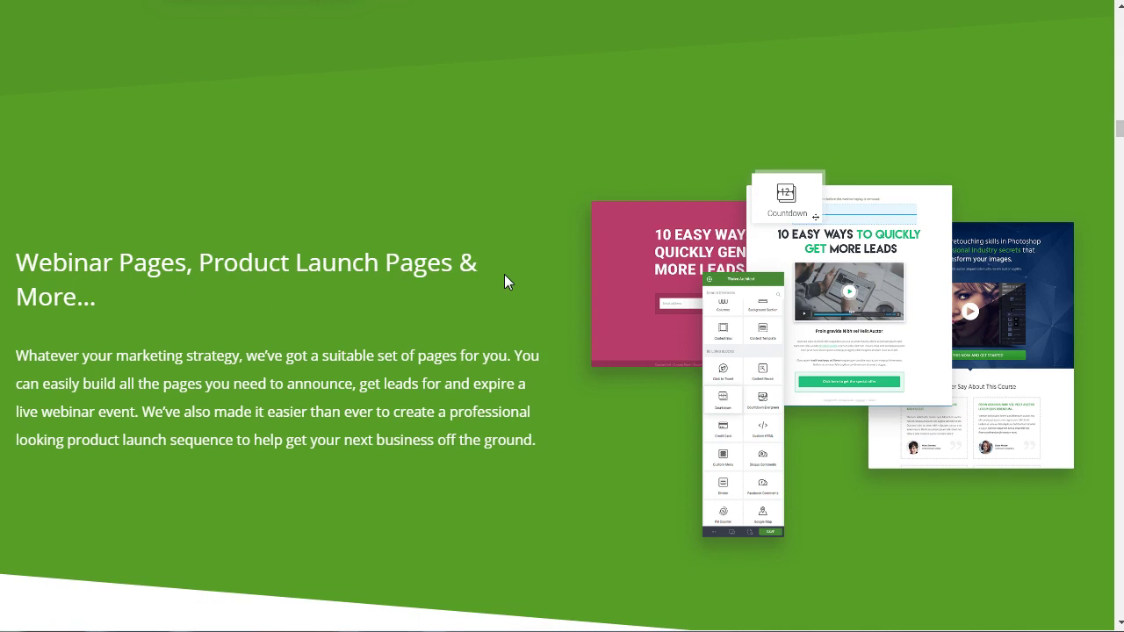
scroll(503, 273, down, 1)
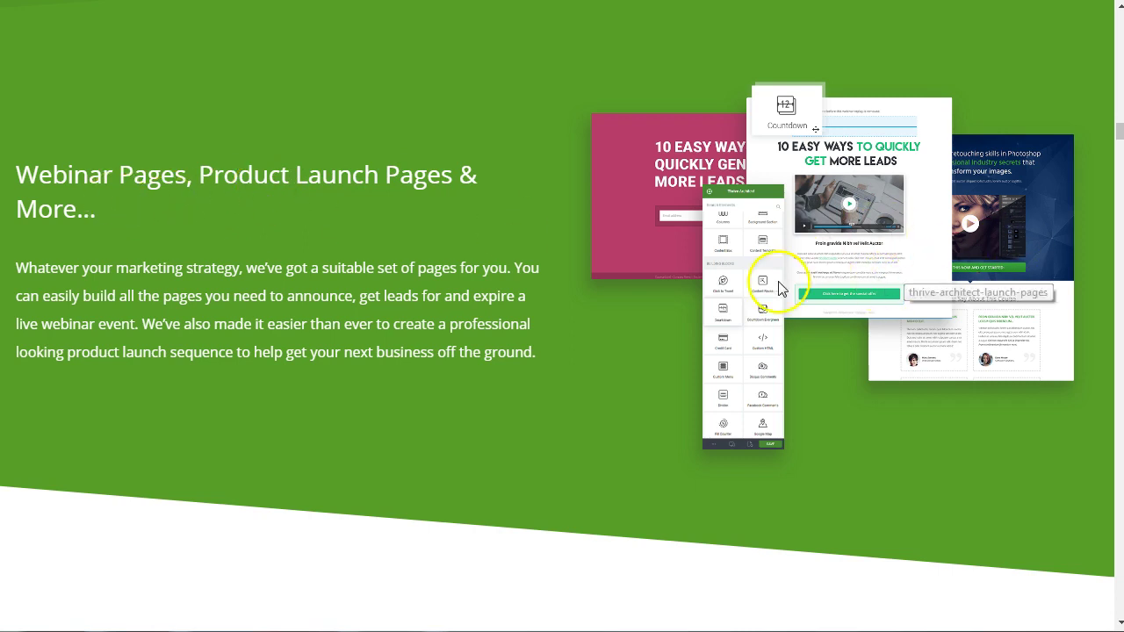
Examine the plugin's "Advanced Tricks" section, including column layouts, text and image combinations, font customization and full-width layouts.
scroll(463, 321, down, 3)
scroll(463, 321, down, 3)
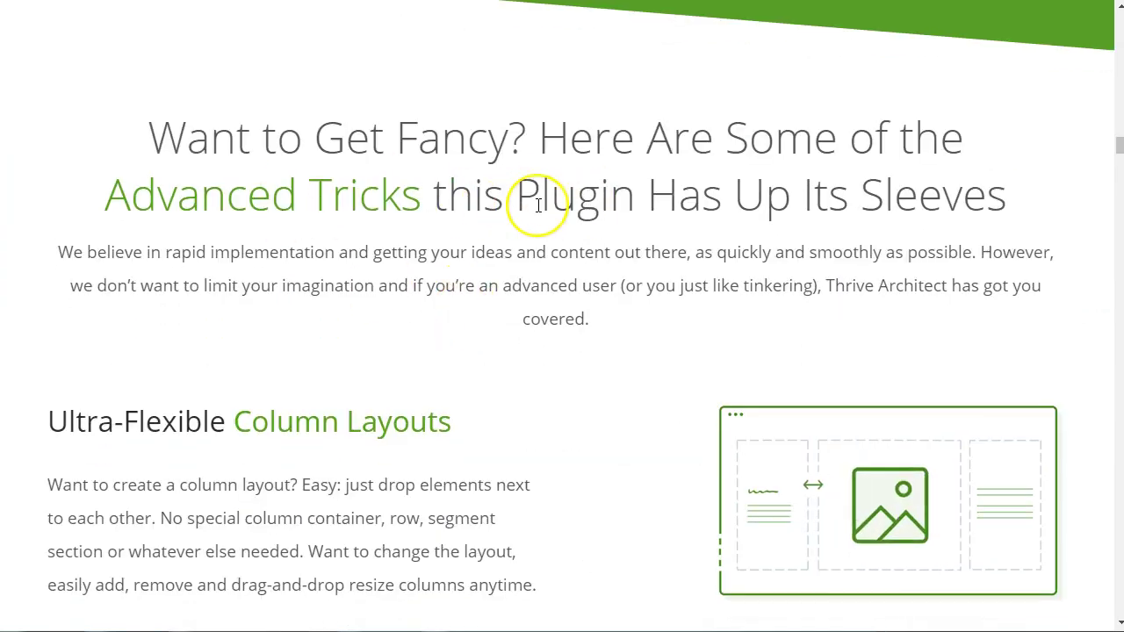
scroll(538, 205, down, 2)
scroll(537, 210, down, 2)
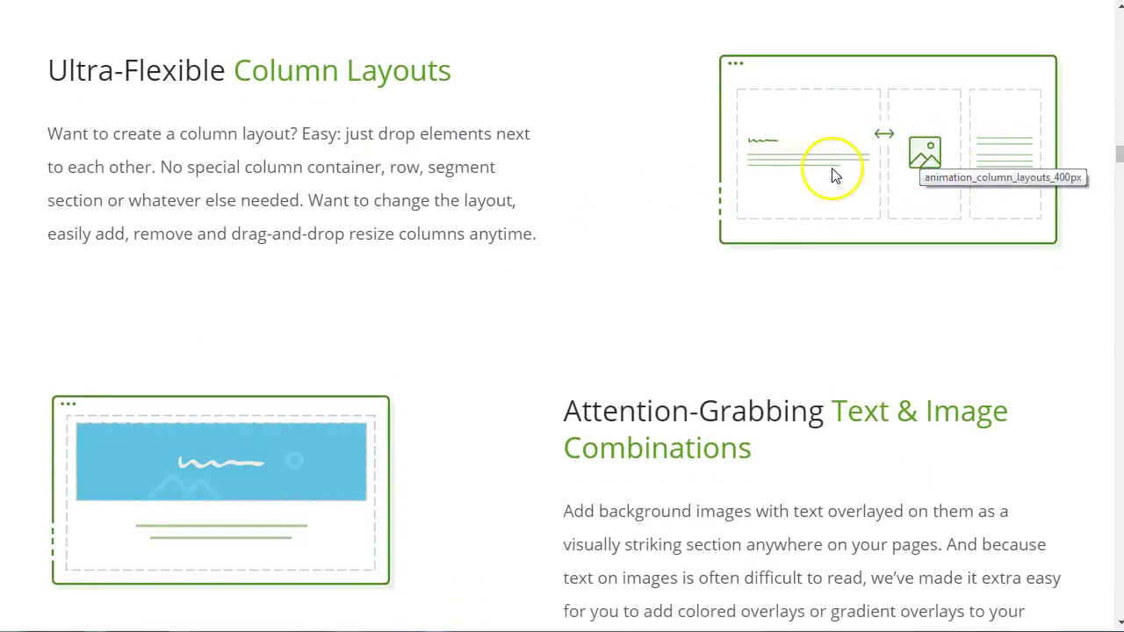
scroll(487, 271, down, 2)
scroll(529, 319, down, 4)
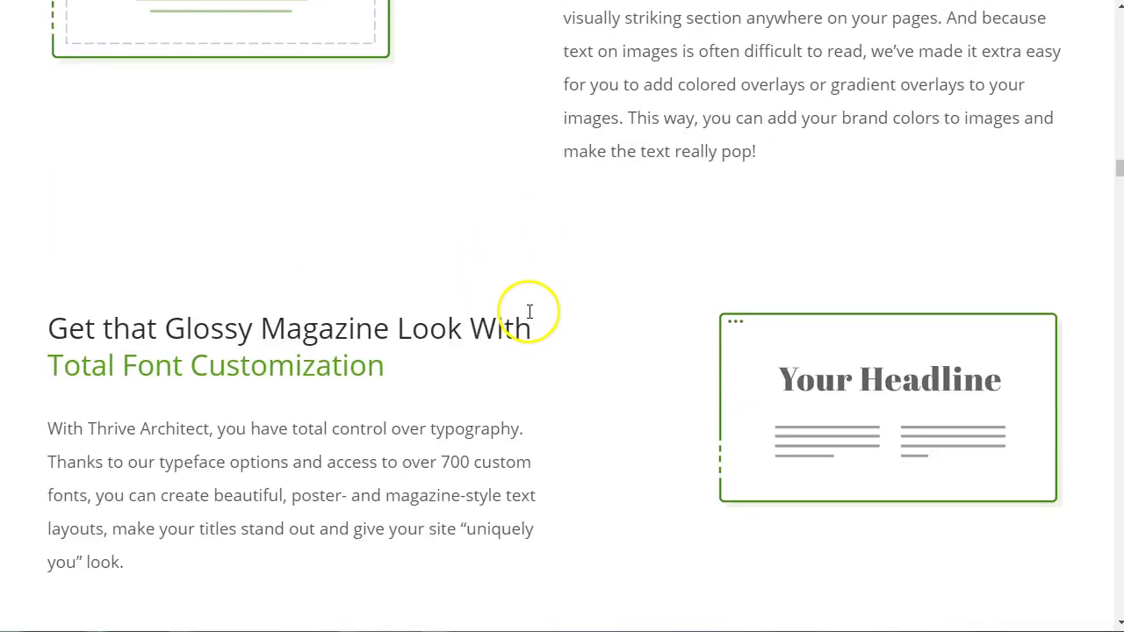
scroll(529, 319, down, 2)
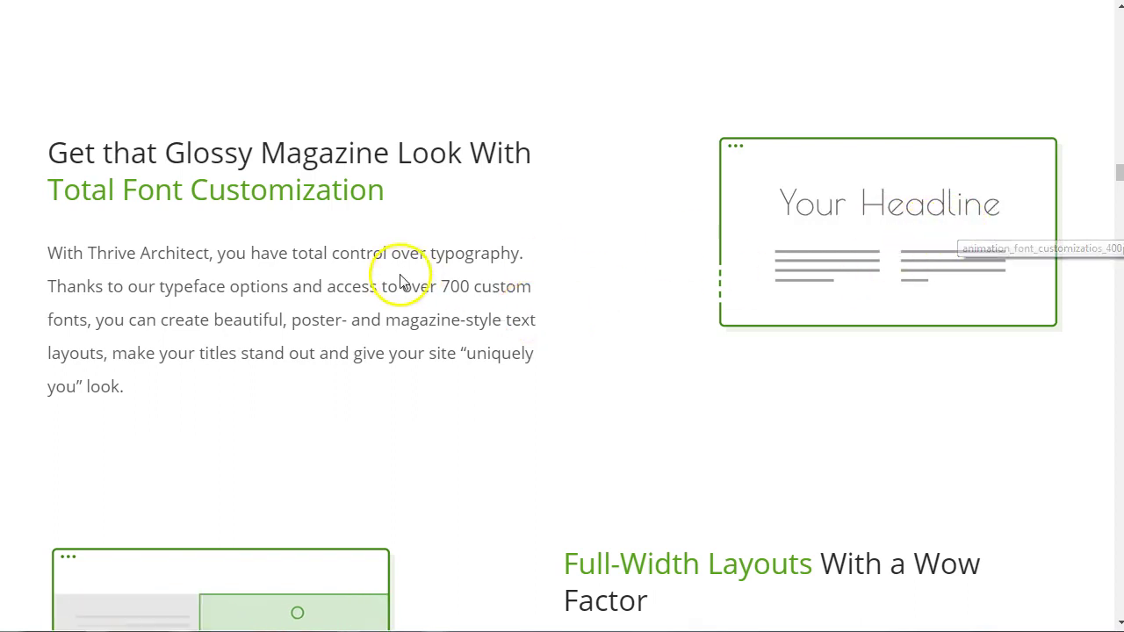
scroll(400, 281, down, 3)
scroll(399, 281, down, 2)
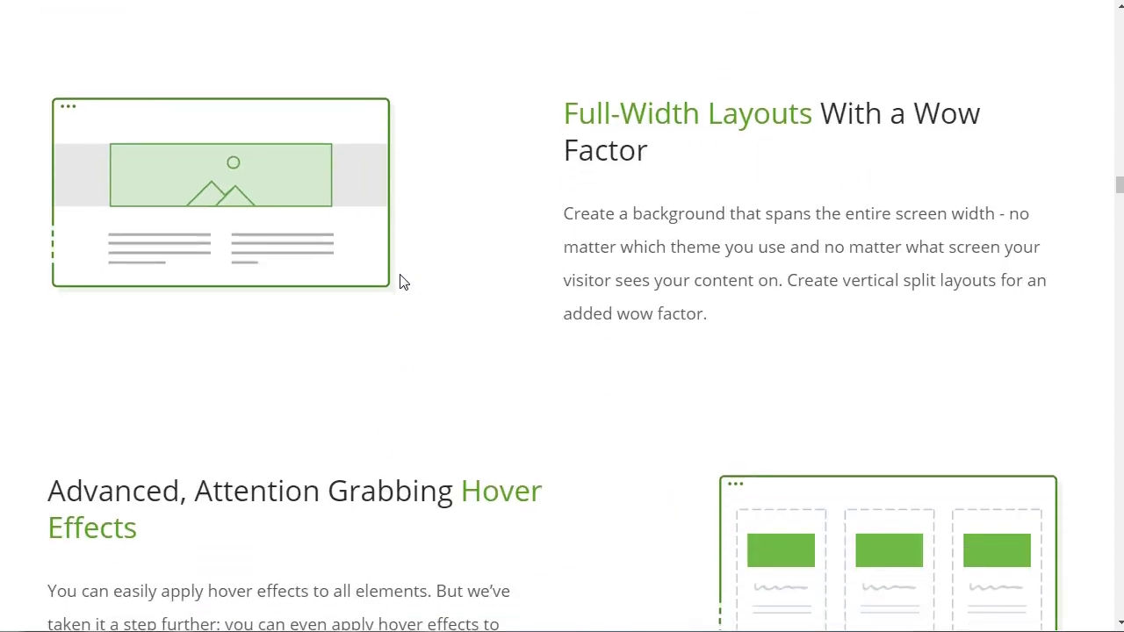
scroll(400, 281, down, 10)
Switch to the WordPress admin site and open the Thrive Dashboard.
click(198, 89)
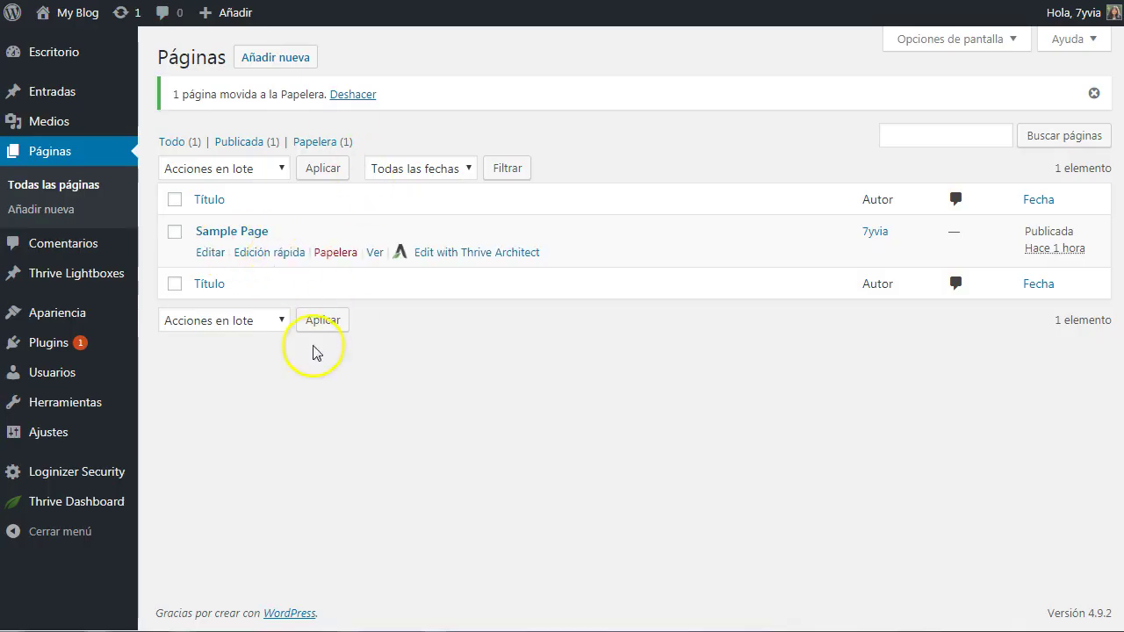
mouse_move(50, 515)
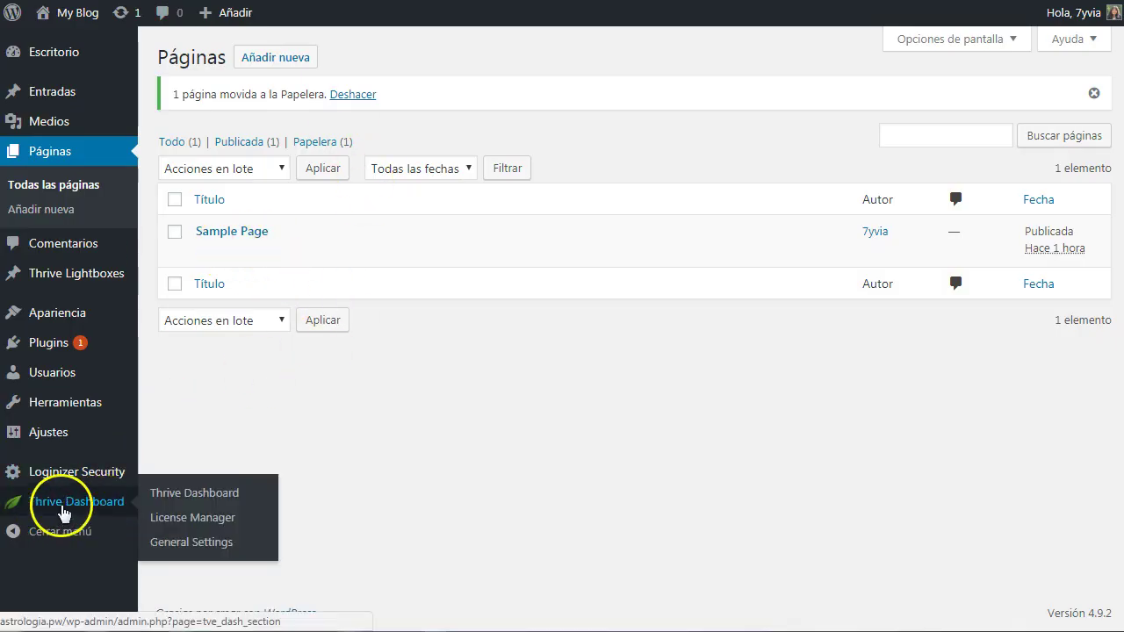
click(192, 496)
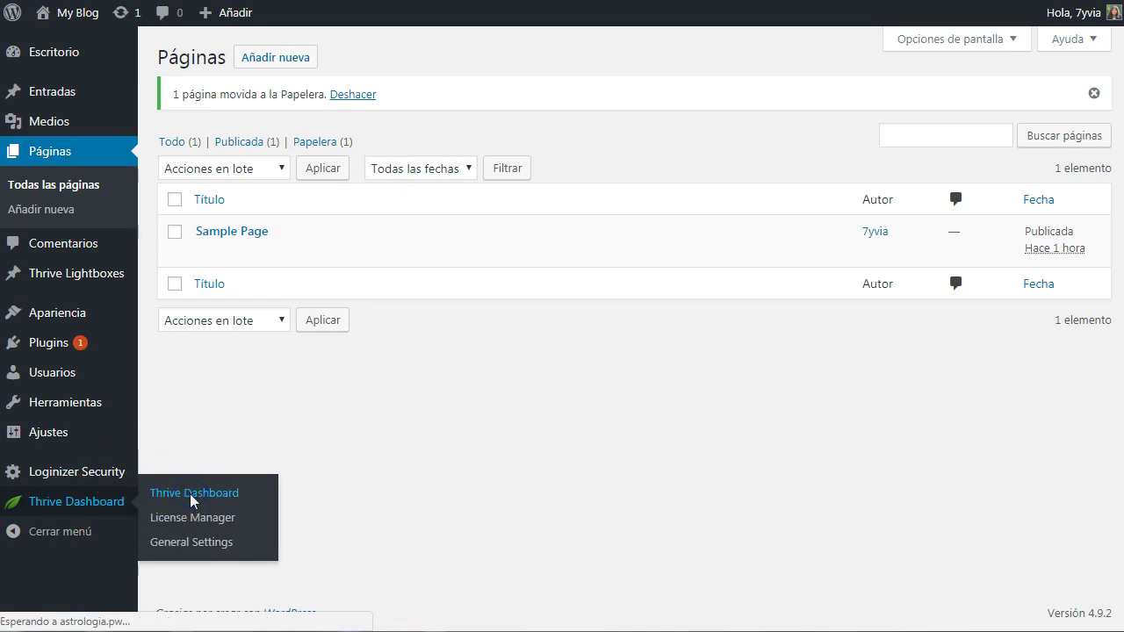
click(499, 473)
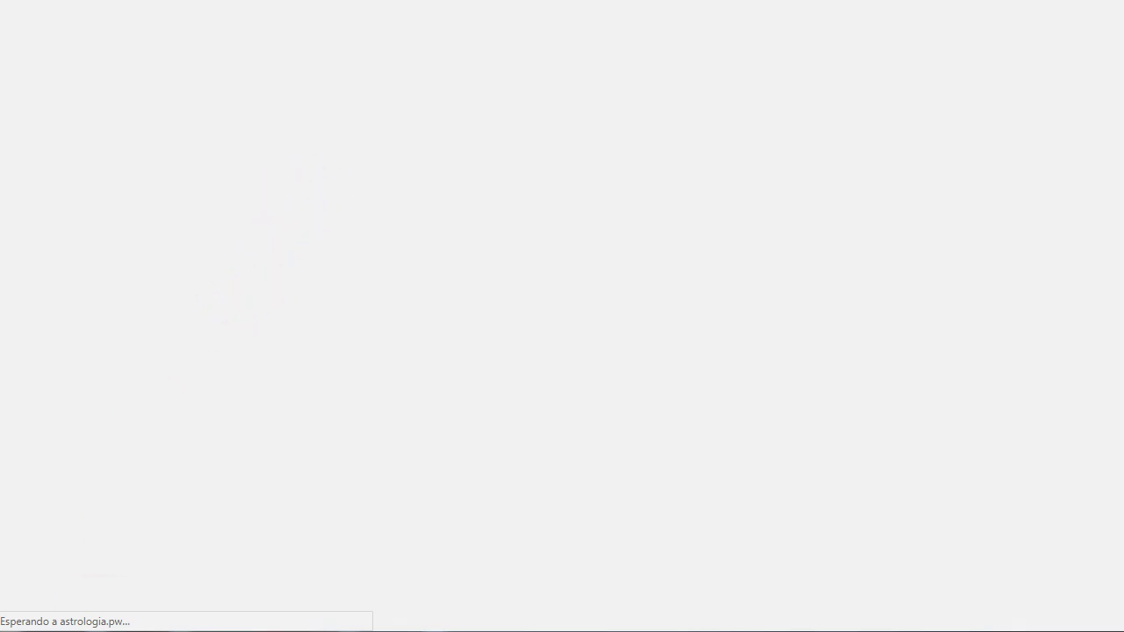
Review the installed products and the Thrive Features cards, from API Connections to the Notification Manager.
scroll(703, 241, up, 2)
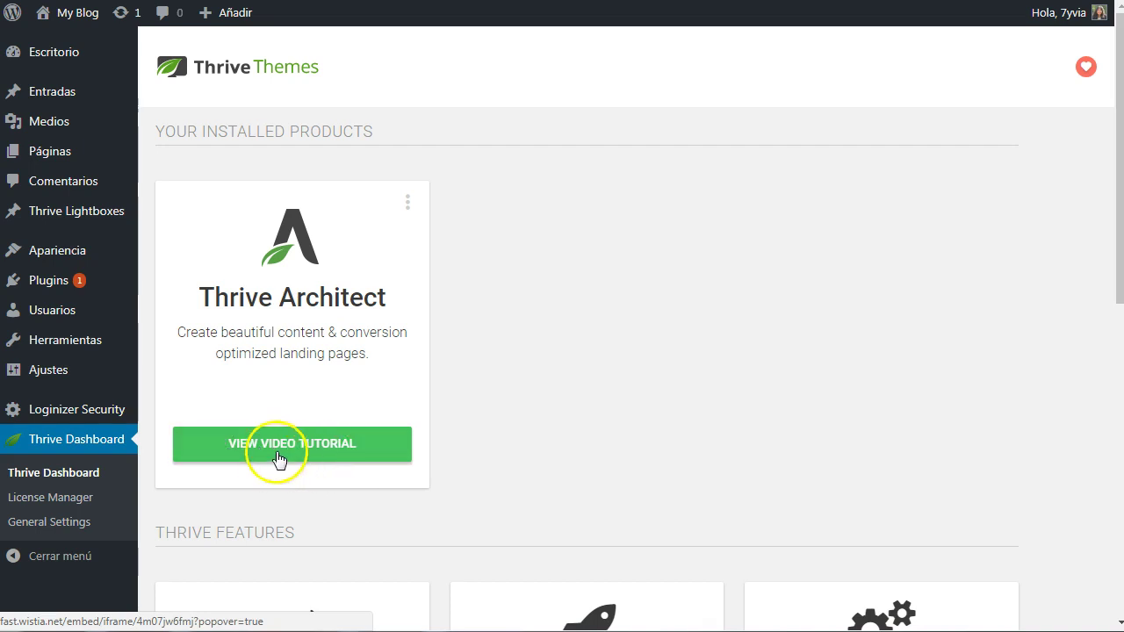
scroll(567, 328, down, 2)
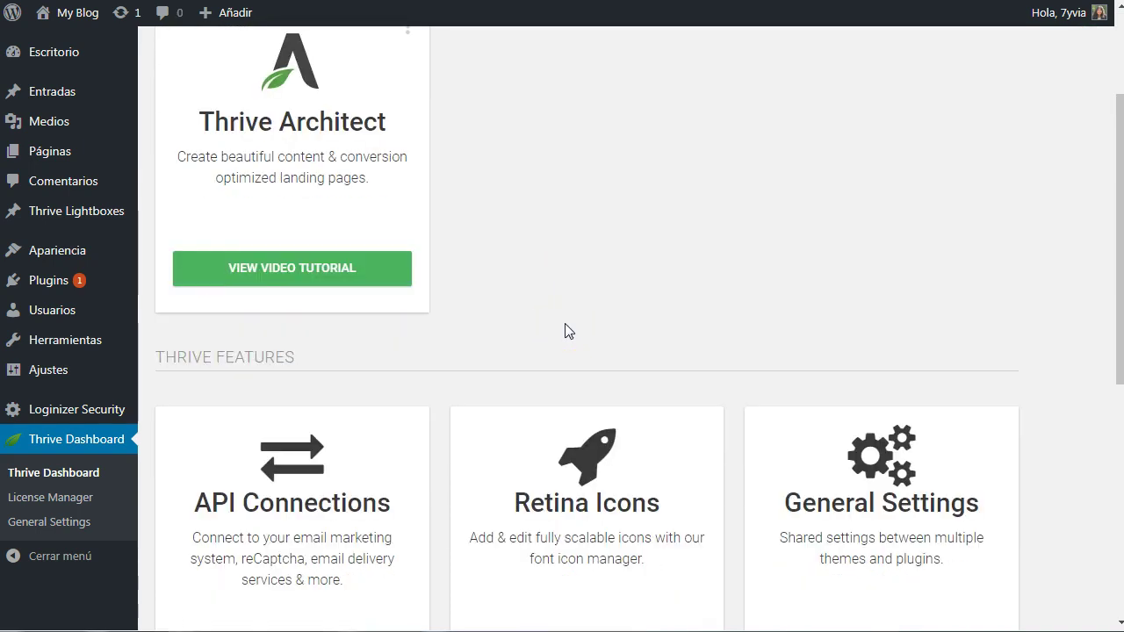
scroll(527, 303, down, 2)
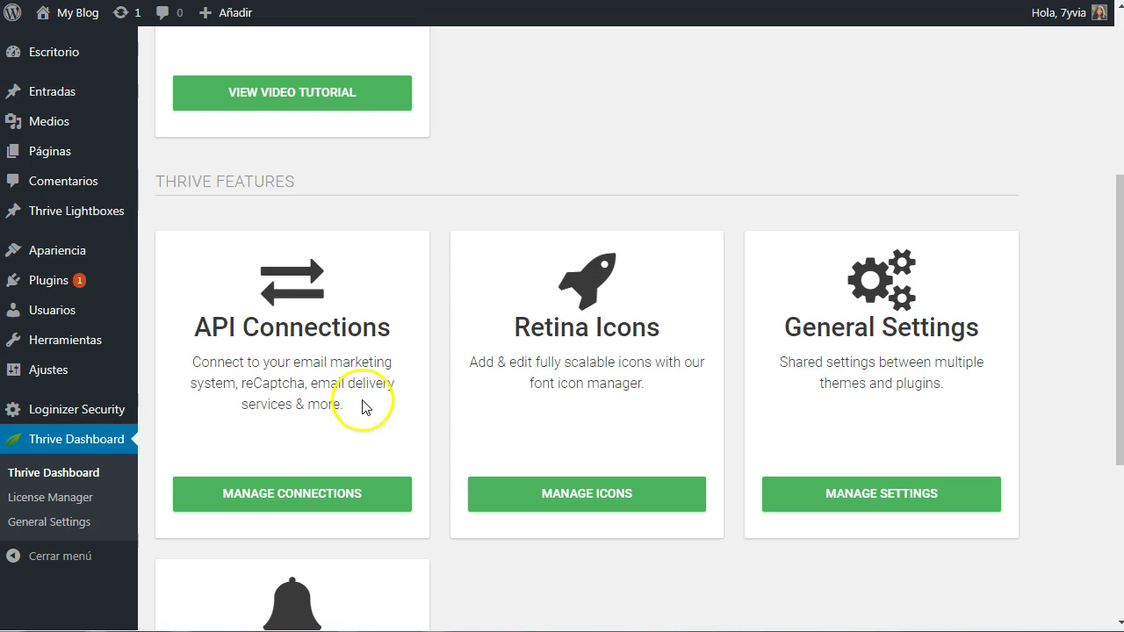
scroll(351, 404, down, 1)
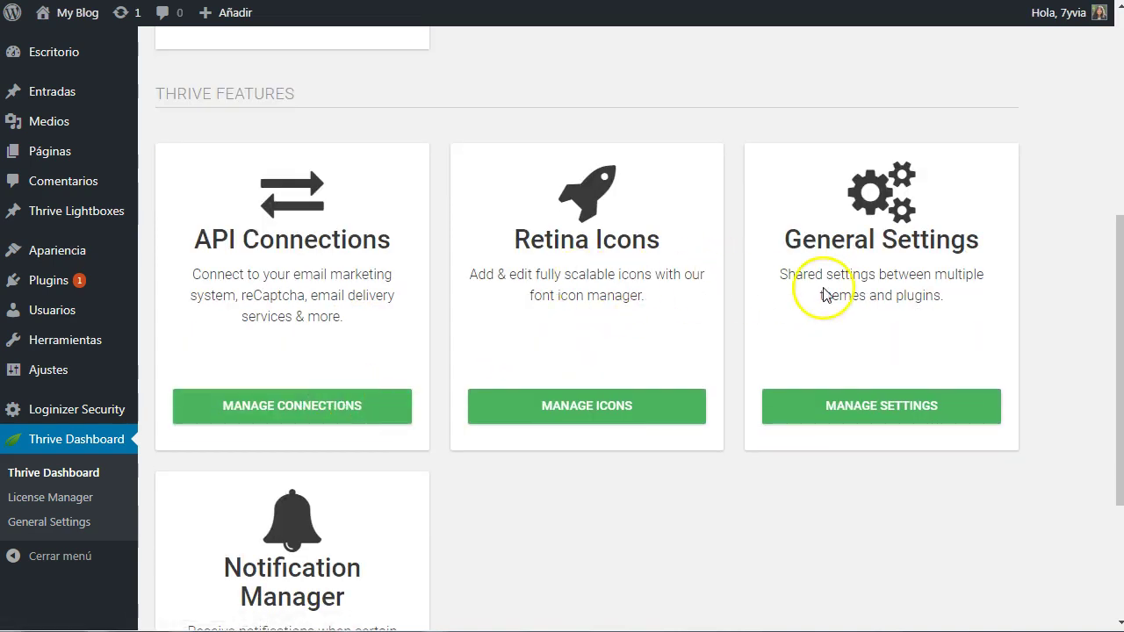
scroll(870, 288, down, 1)
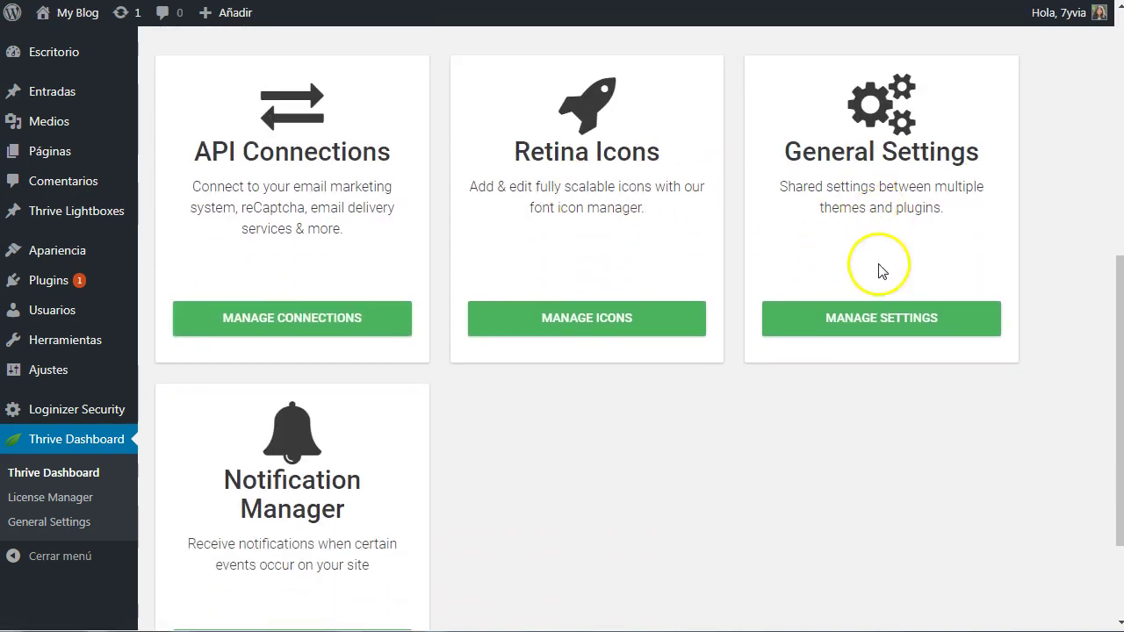
scroll(527, 439, down, 2)
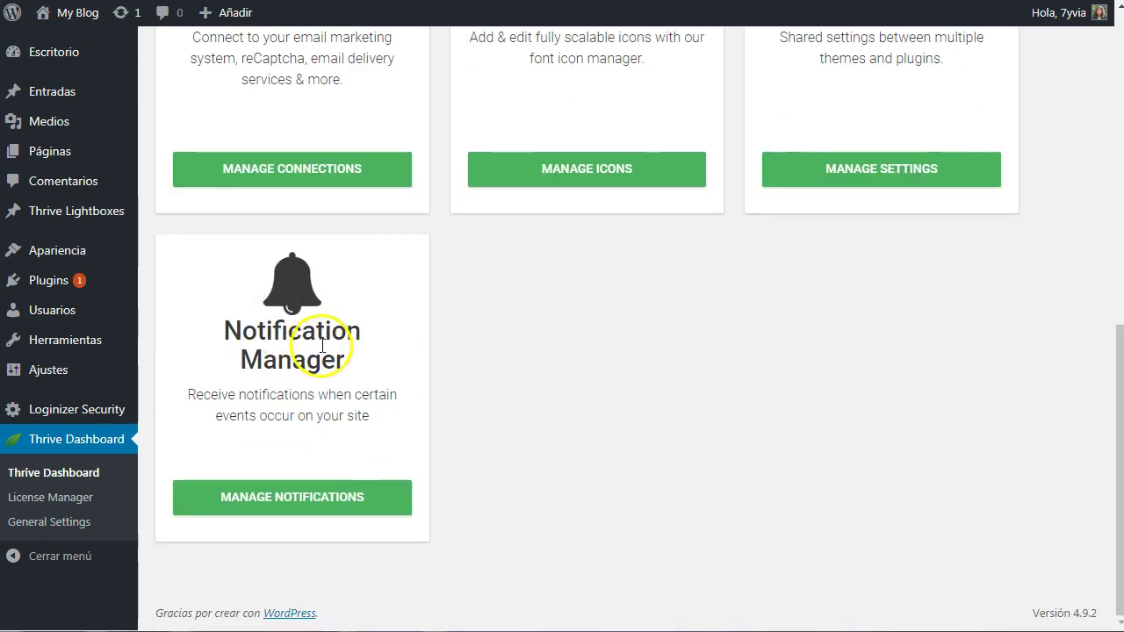
scroll(524, 402, up, 1)
scroll(524, 402, up, 8)
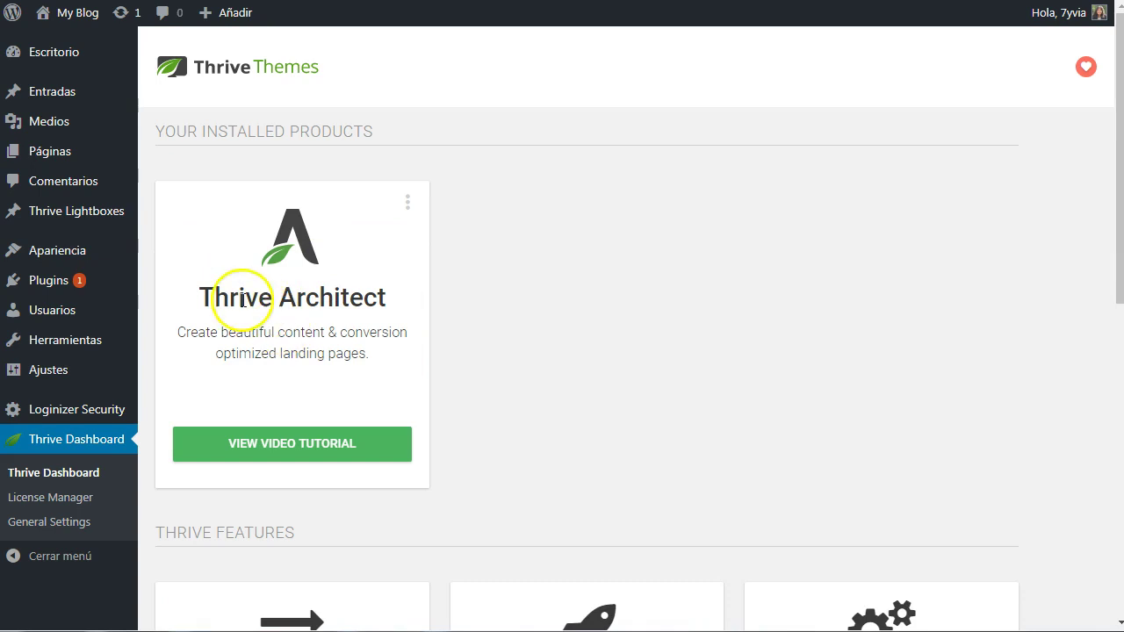
Add a new WordPress page and title it "Test Thrive Landing".
click(58, 158)
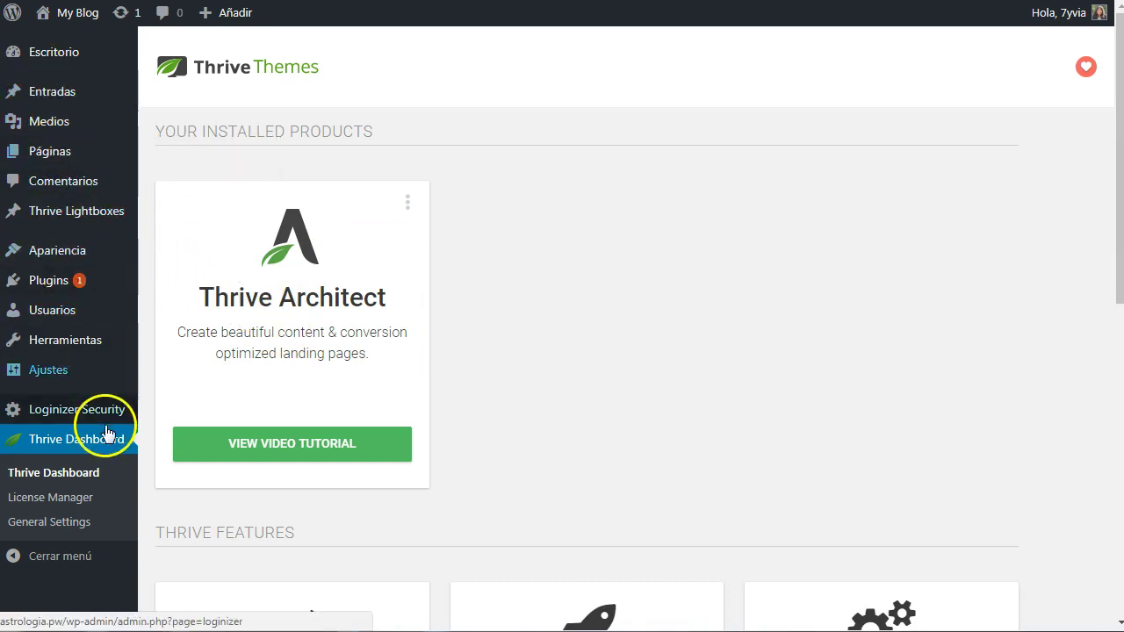
mouse_move(74, 220)
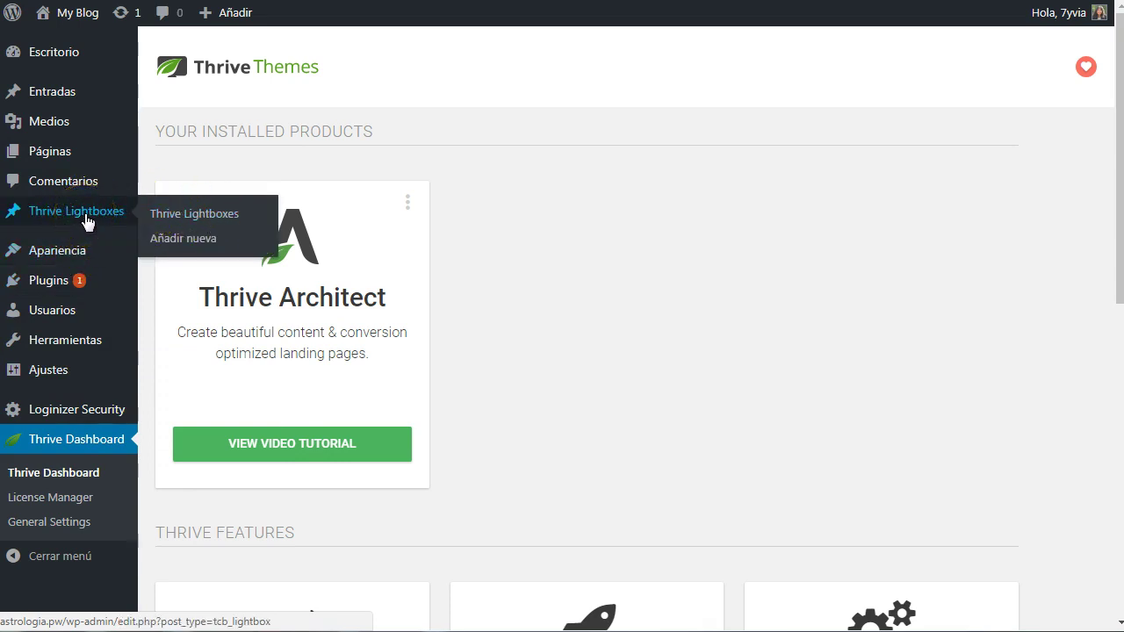
mouse_move(70, 148)
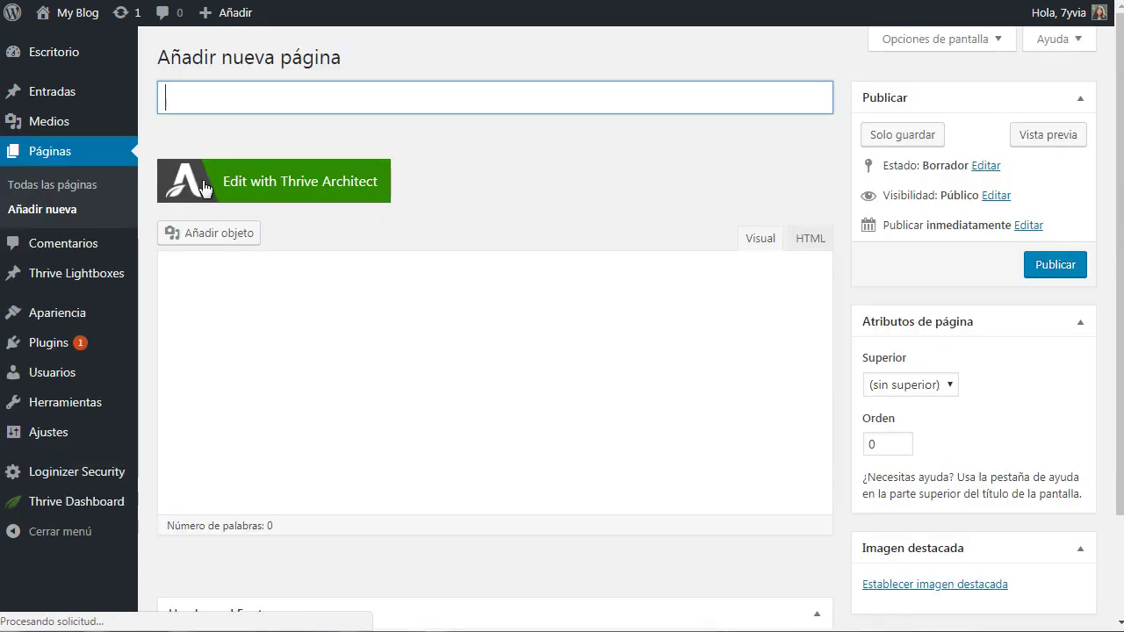
click(246, 100)
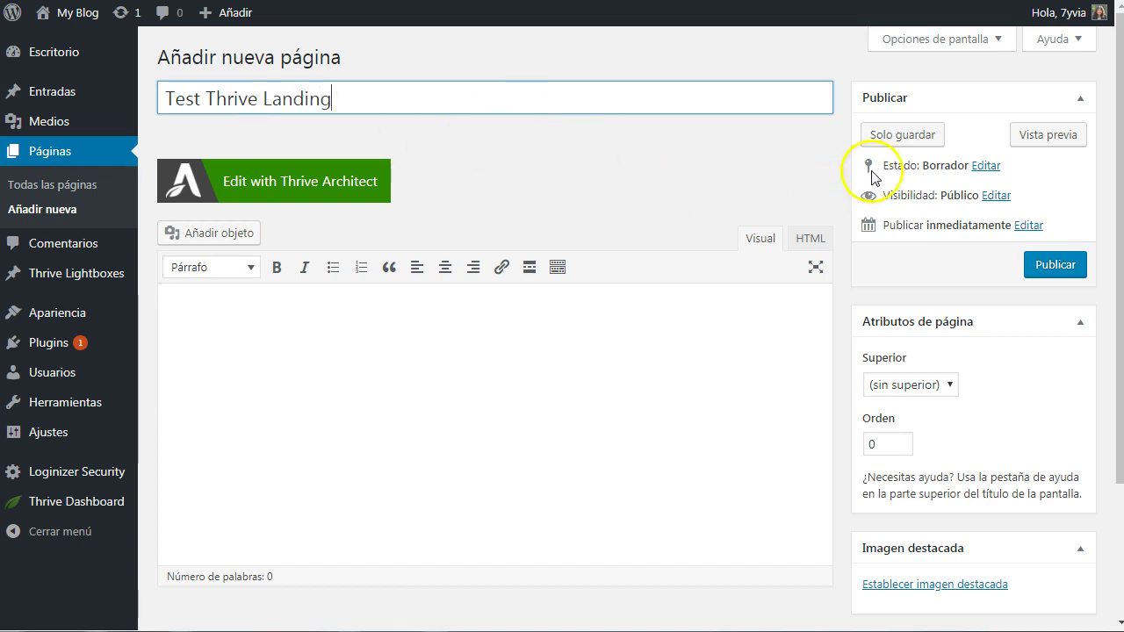
Save the page as a draft and open it for editing in Thrive Architect.
click(910, 139)
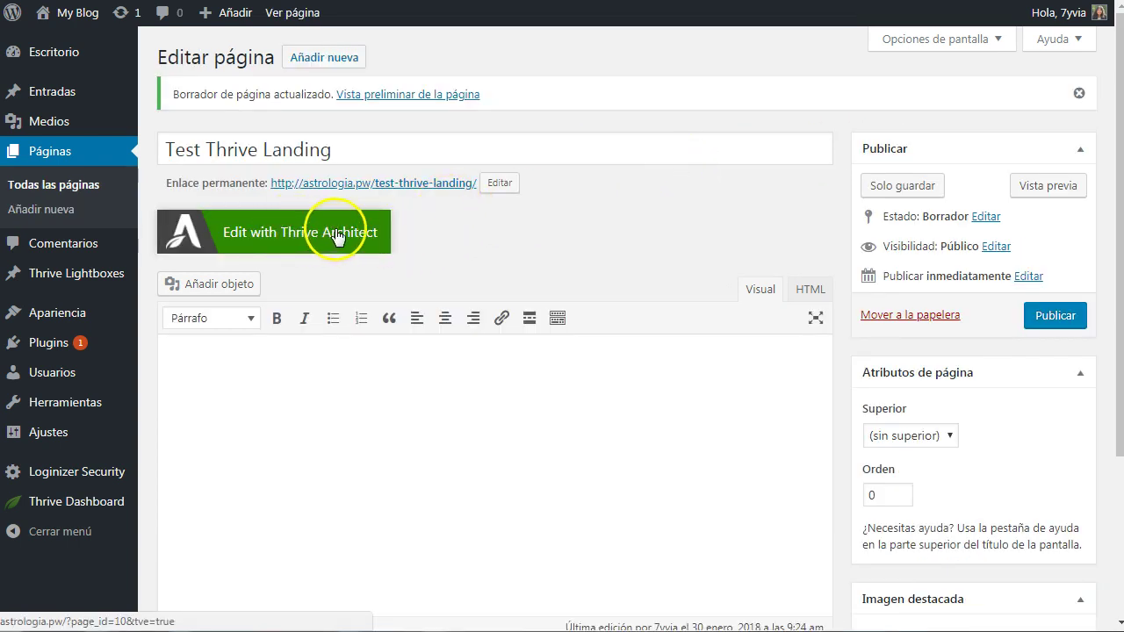
click(336, 236)
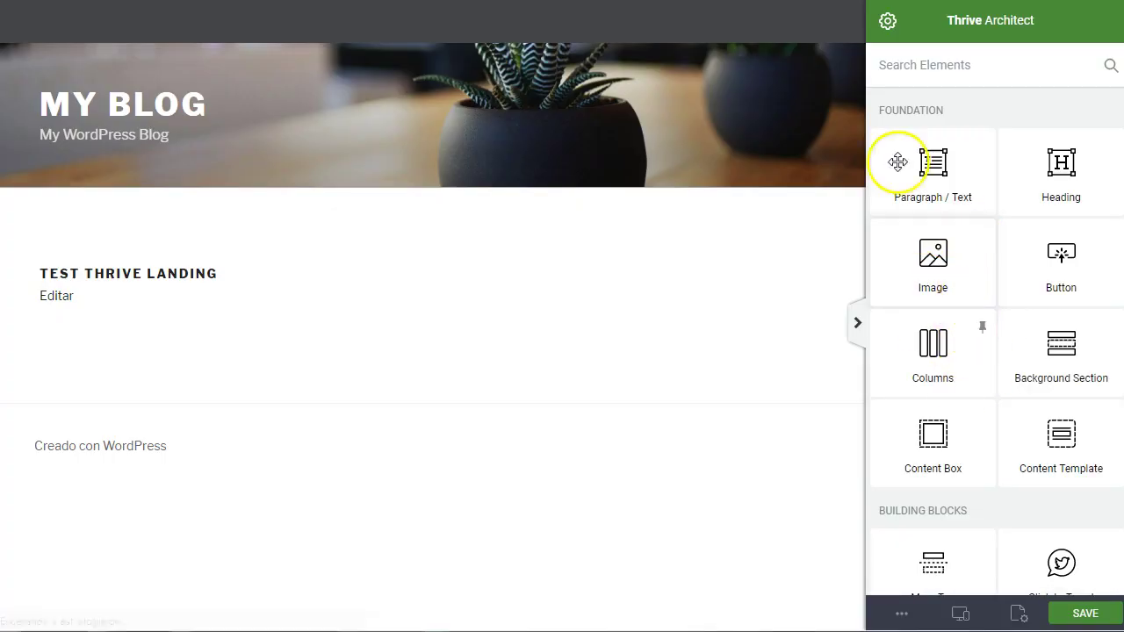
Switch the editor panel to the opposite side of the page, restore its original side and return to the elements list.
click(889, 24)
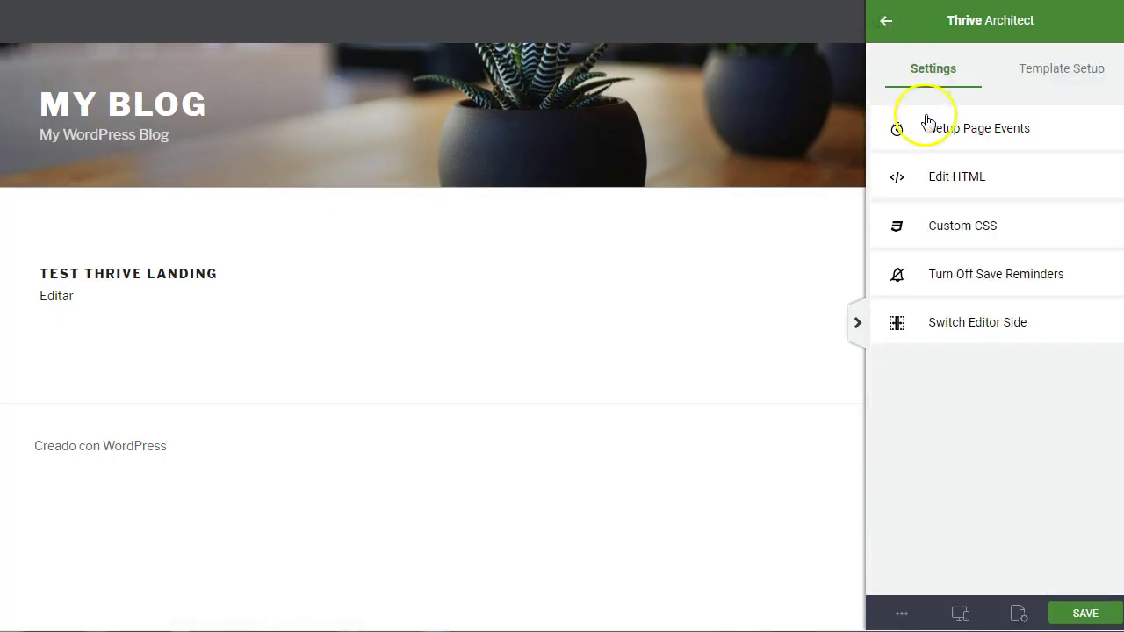
click(972, 328)
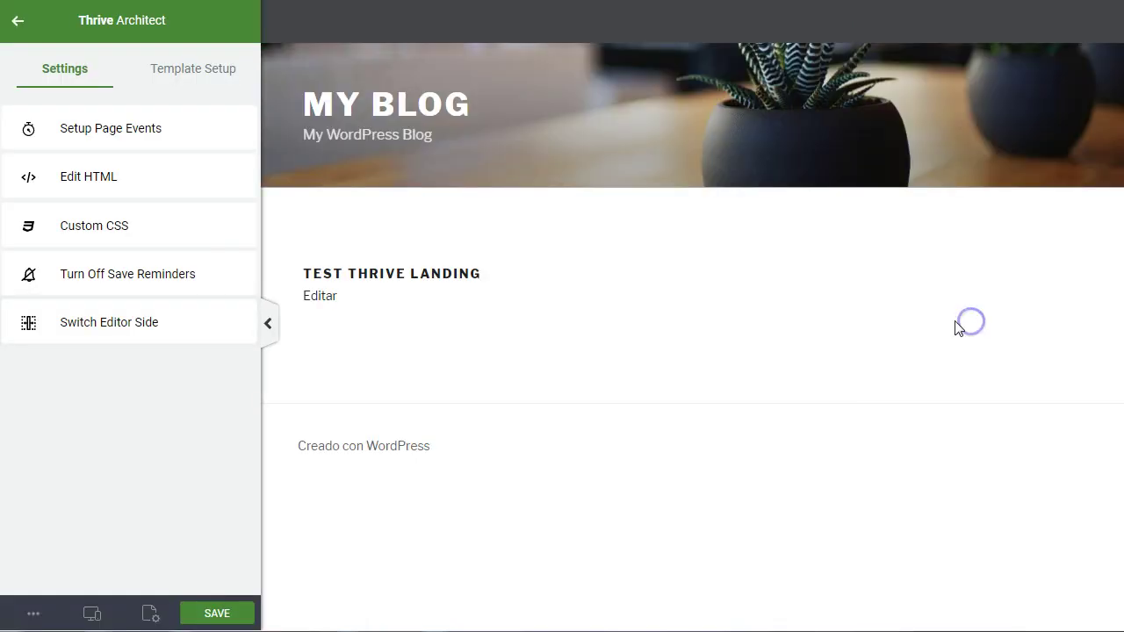
click(120, 331)
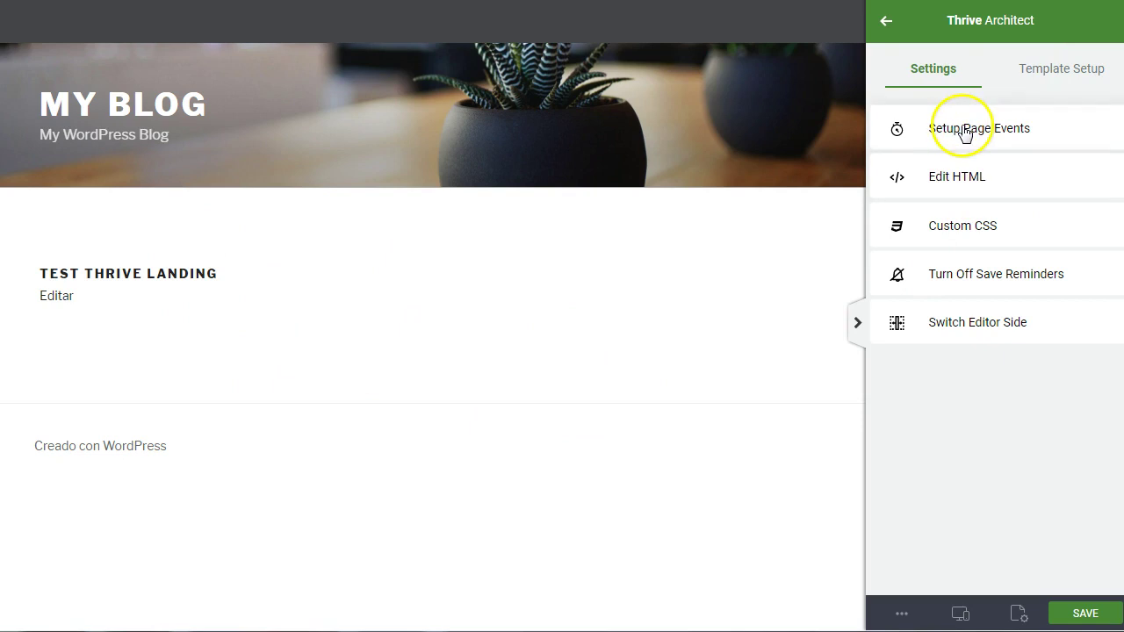
click(885, 21)
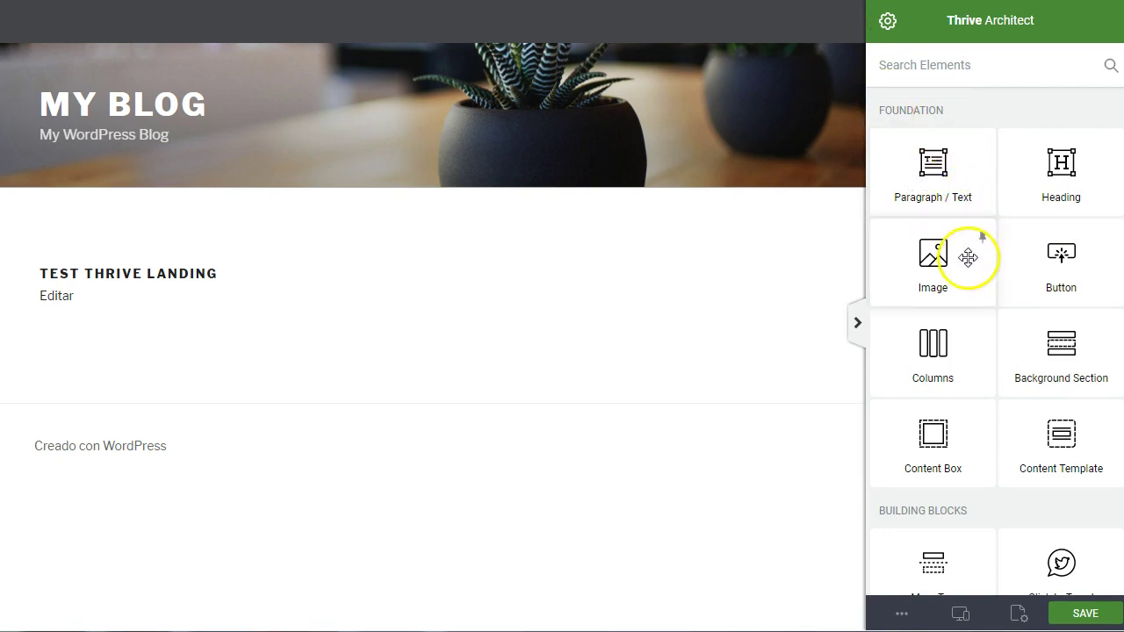
Examine the full list of Foundation and Building Blocks elements available for the page.
scroll(968, 255, down, 2)
scroll(969, 263, down, 1)
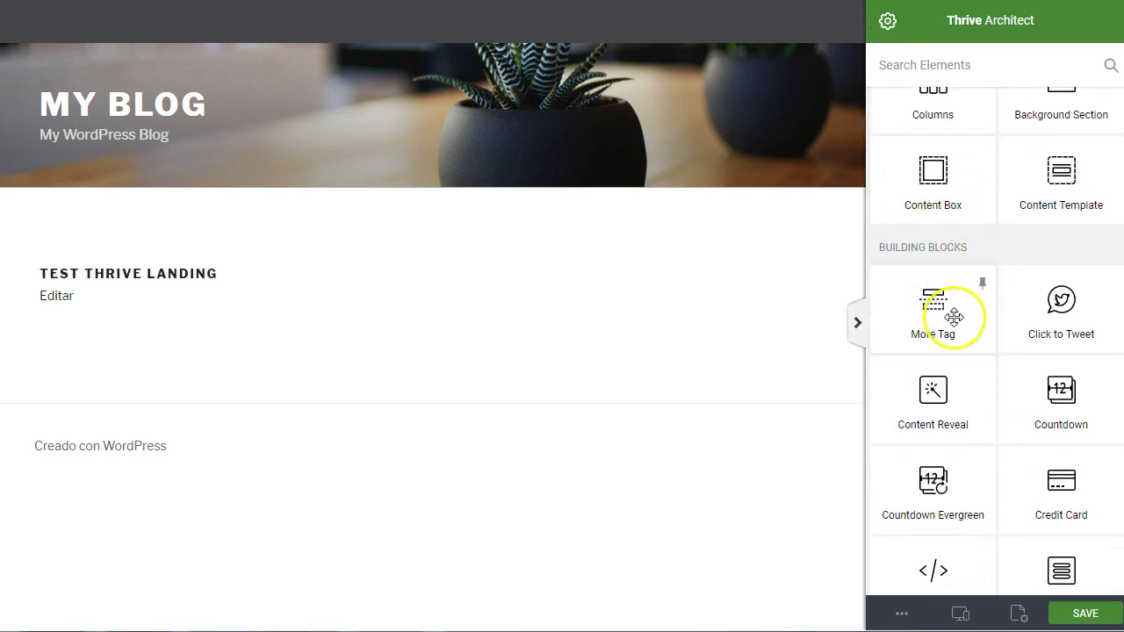
scroll(954, 316, down, 2)
scroll(954, 317, down, 2)
scroll(948, 314, down, 3)
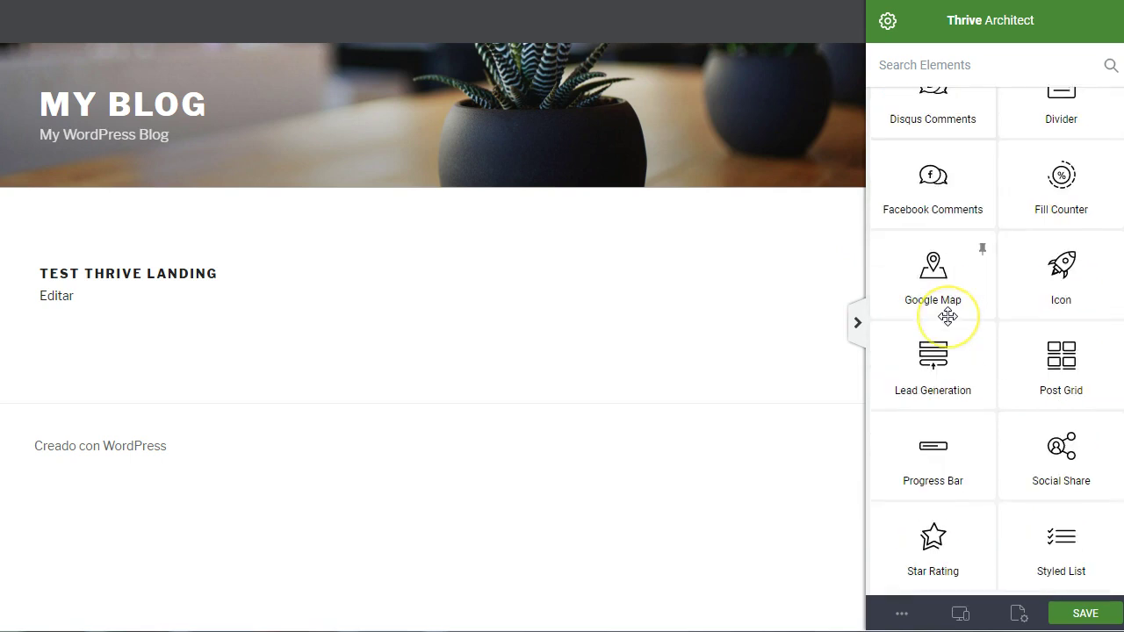
scroll(948, 316, down, 5)
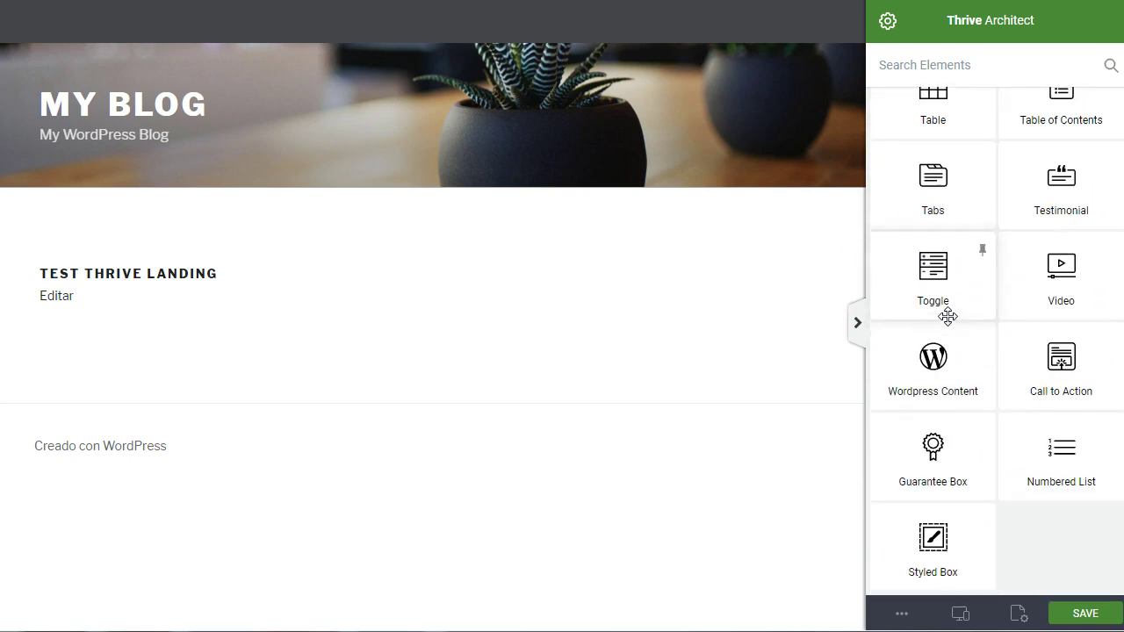
scroll(948, 366, up, 15)
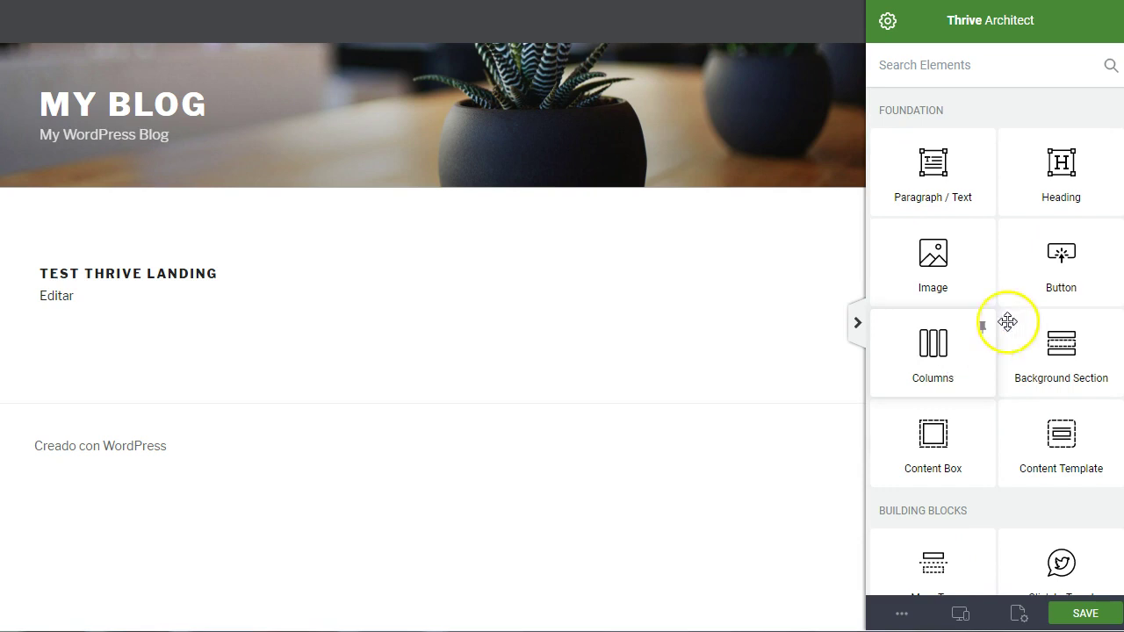
Add a Heading element to the page's content area and replace its placeholder text with "Titulo".
drag(1062, 167, 465, 284)
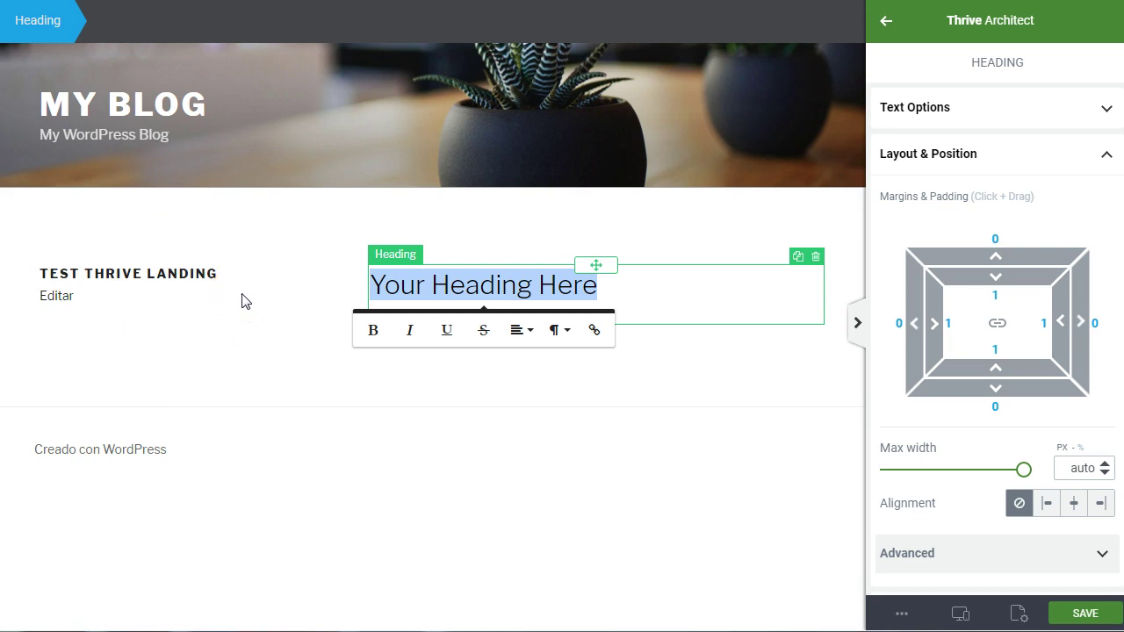
click(245, 302)
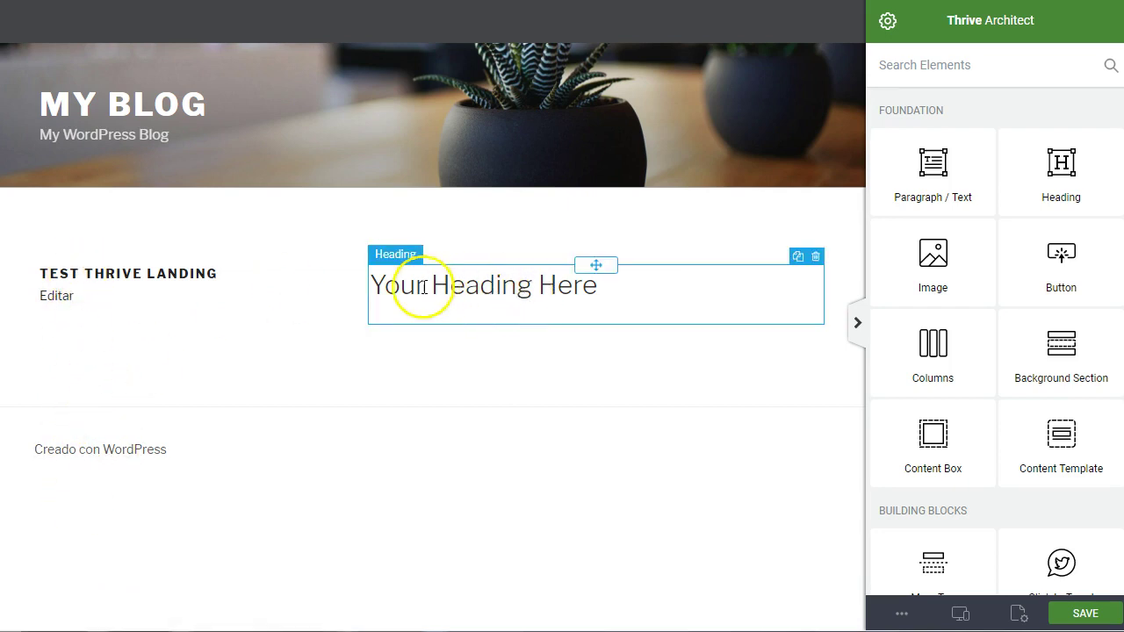
click(510, 288)
click(376, 283)
drag(375, 283, 643, 290)
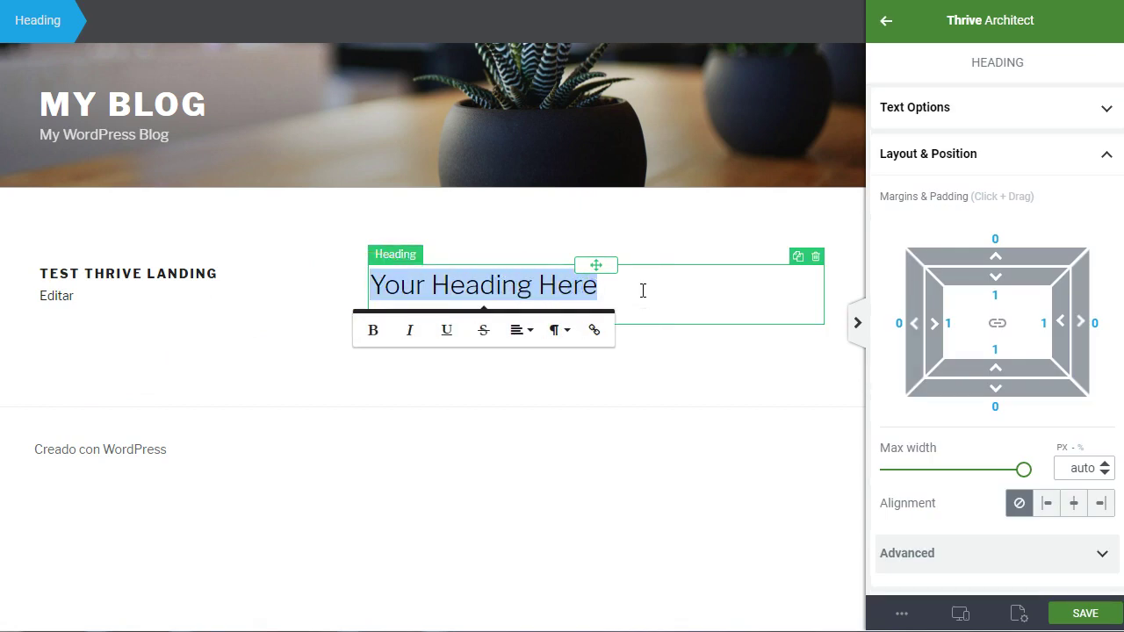
click(442, 343)
click(449, 294)
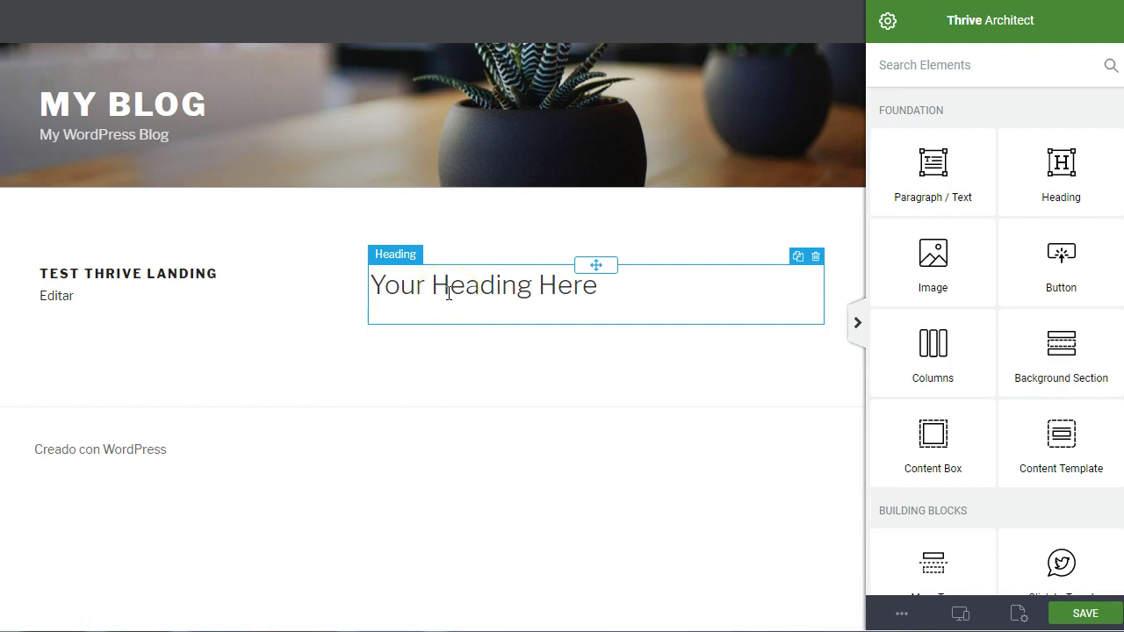
click(476, 371)
click(466, 283)
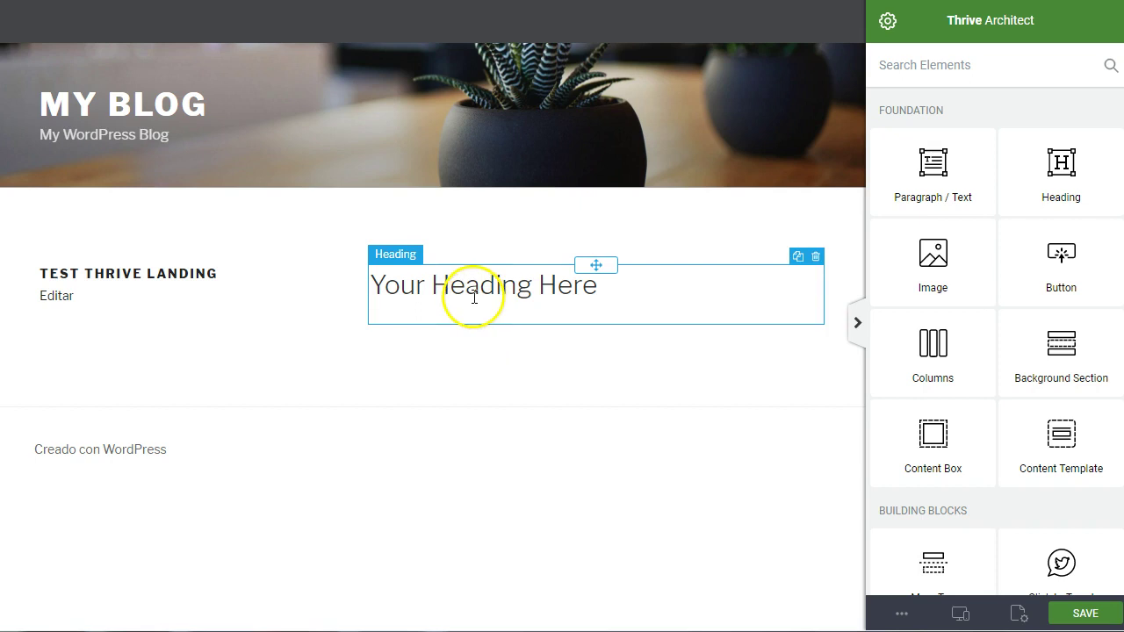
triple_click(475, 296)
text(Titulo)
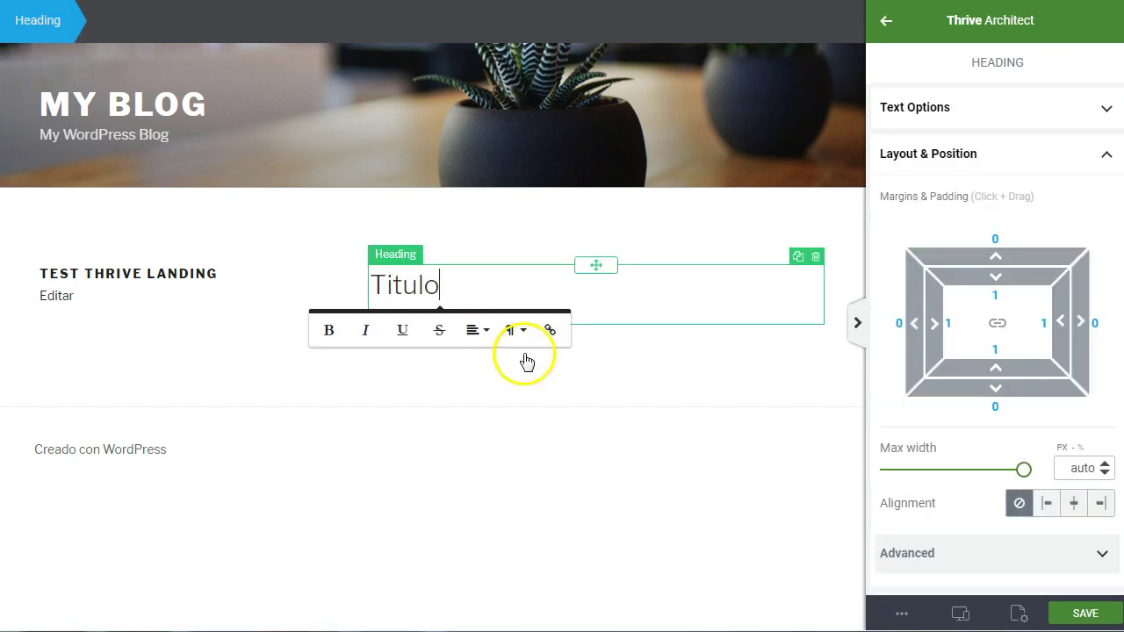
click(472, 395)
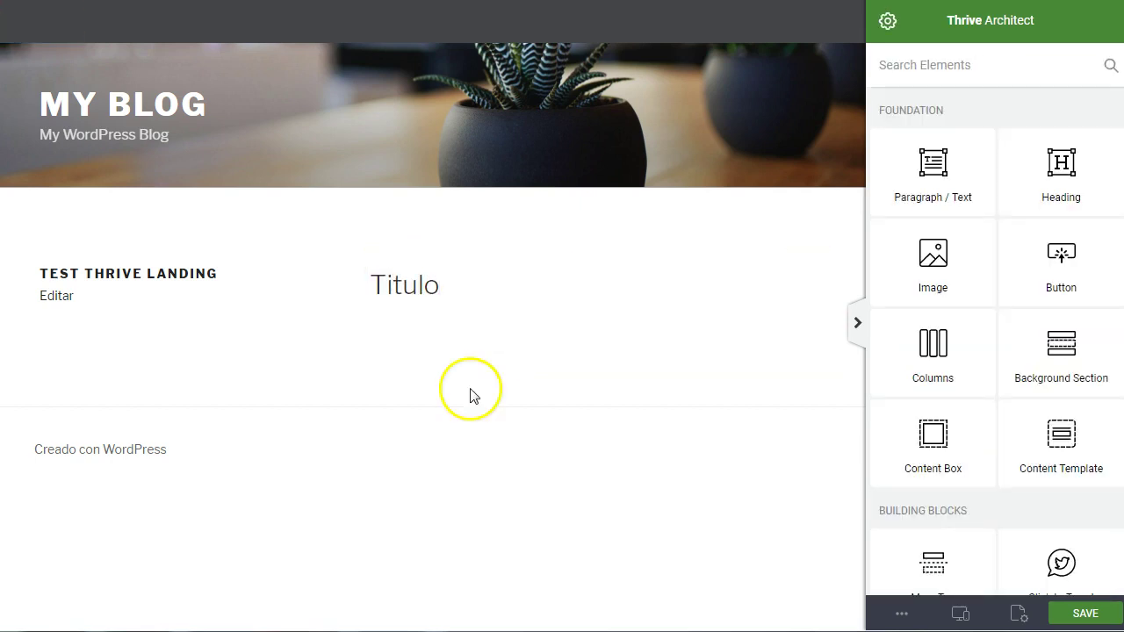
Add an Image element below the heading and insert the Facebook phone picture from the media library.
drag(965, 276, 527, 346)
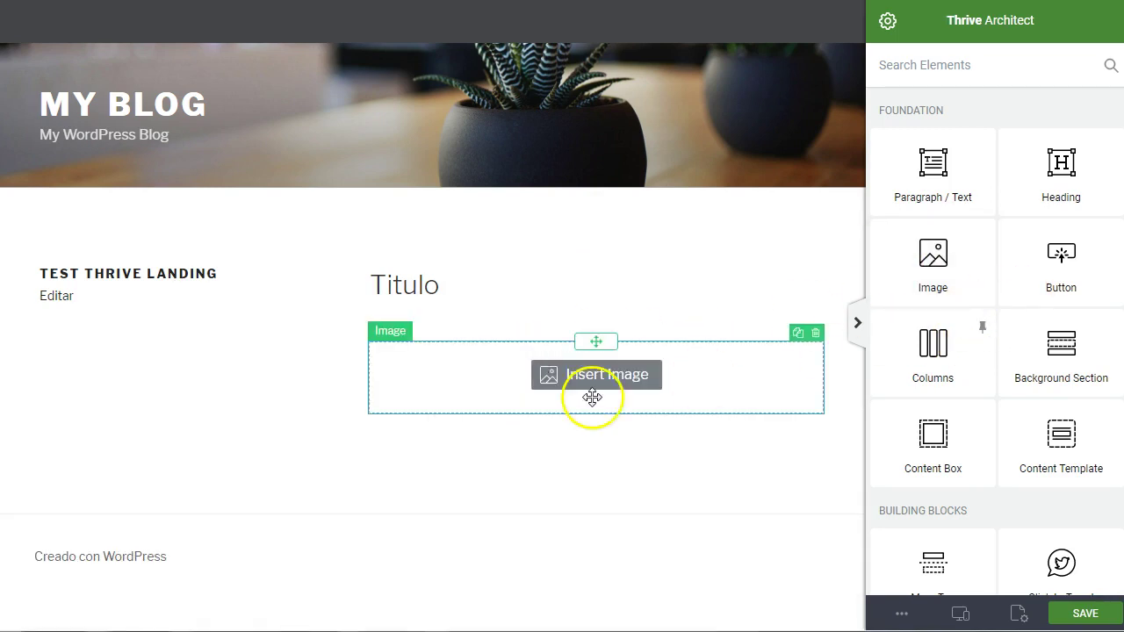
click(285, 218)
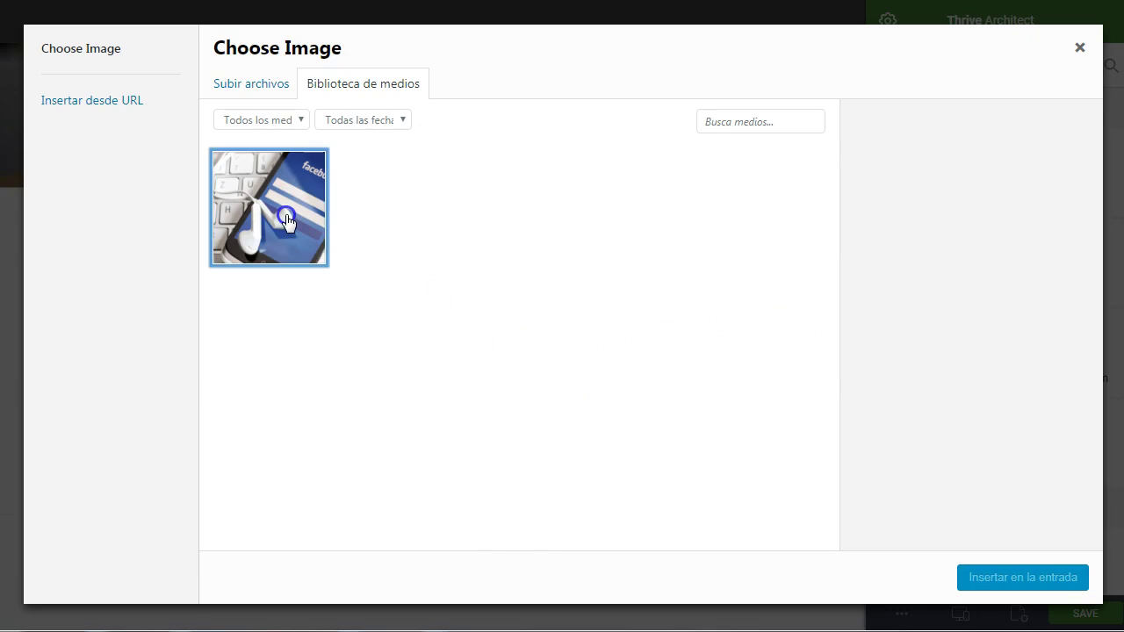
click(1024, 580)
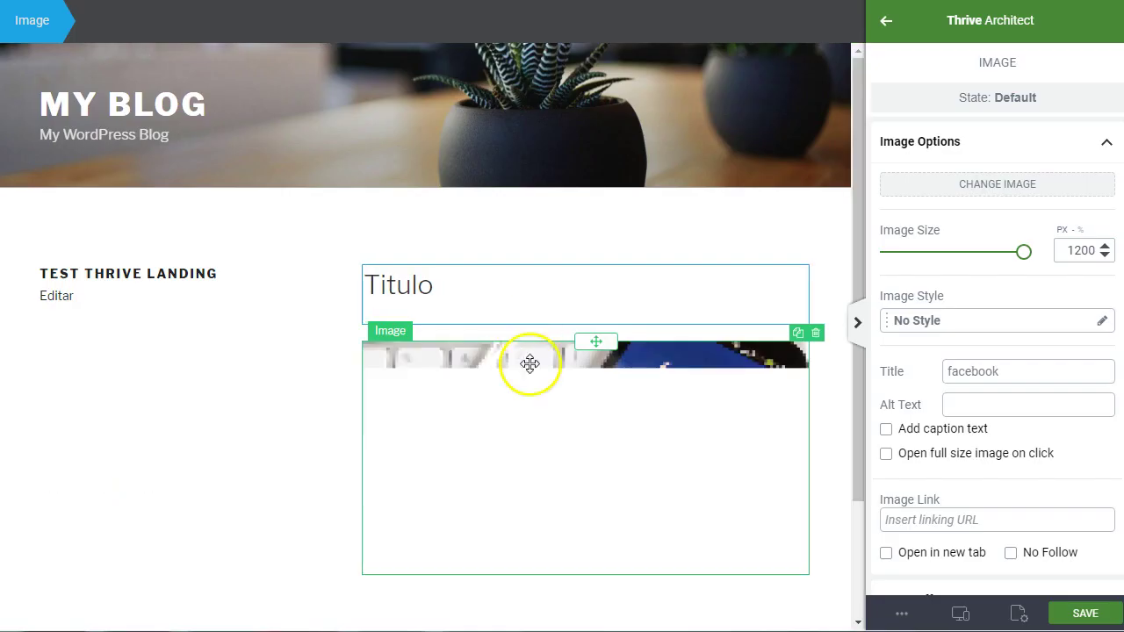
scroll(673, 396, down, 3)
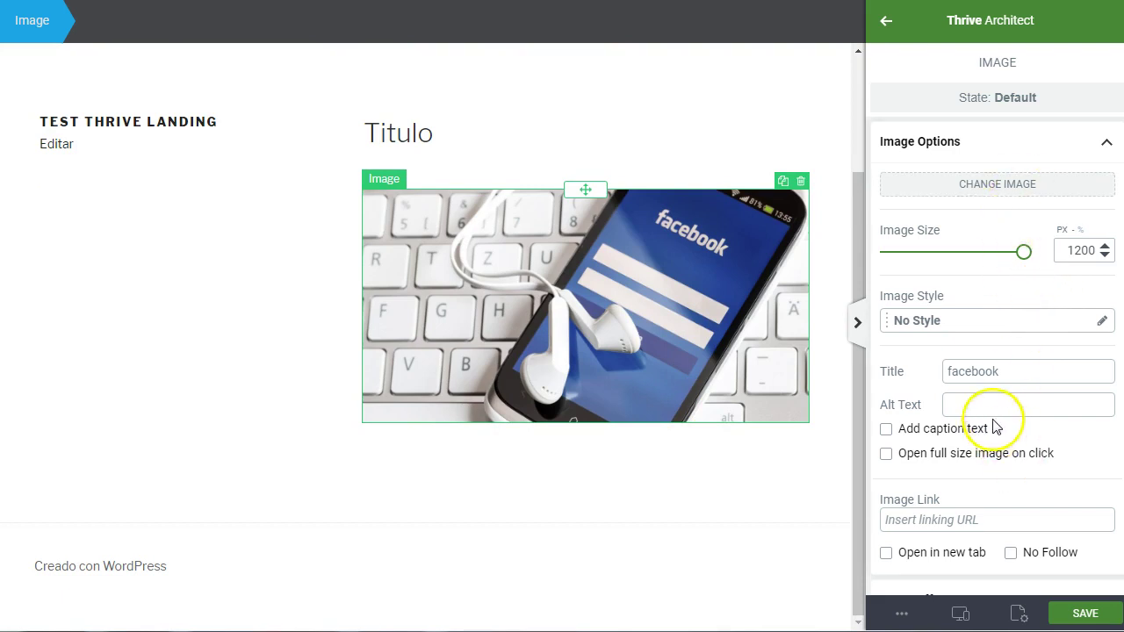
Try the image's grayscale, opacity and blur effects, returning them to 0 %, 100 % and 0 px.
scroll(1003, 465, down, 1)
scroll(1004, 466, down, 4)
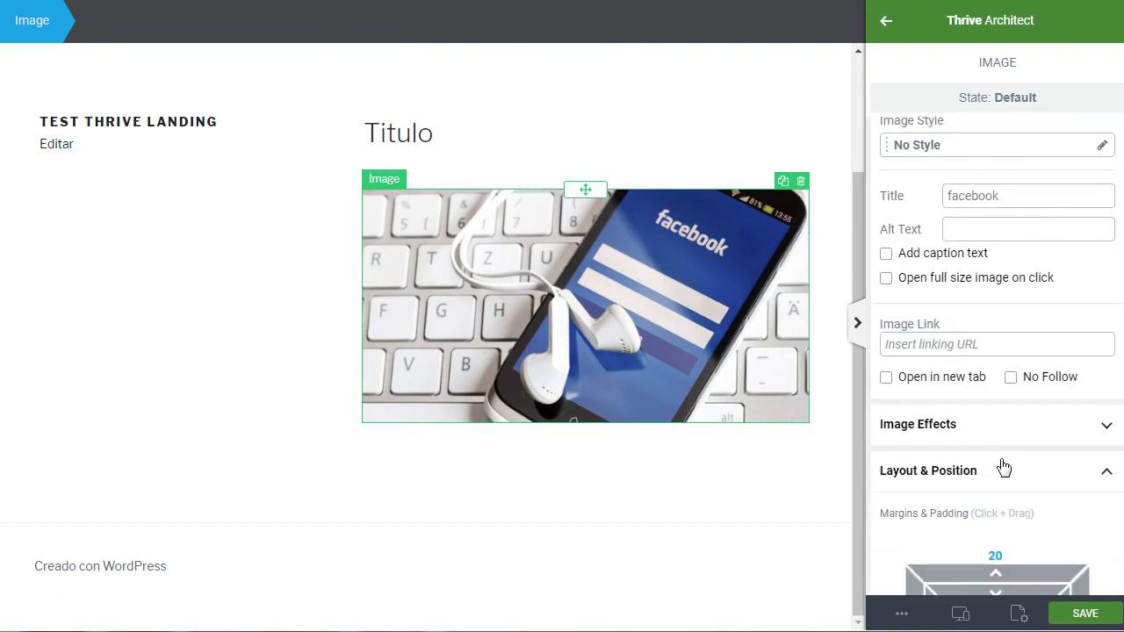
click(926, 251)
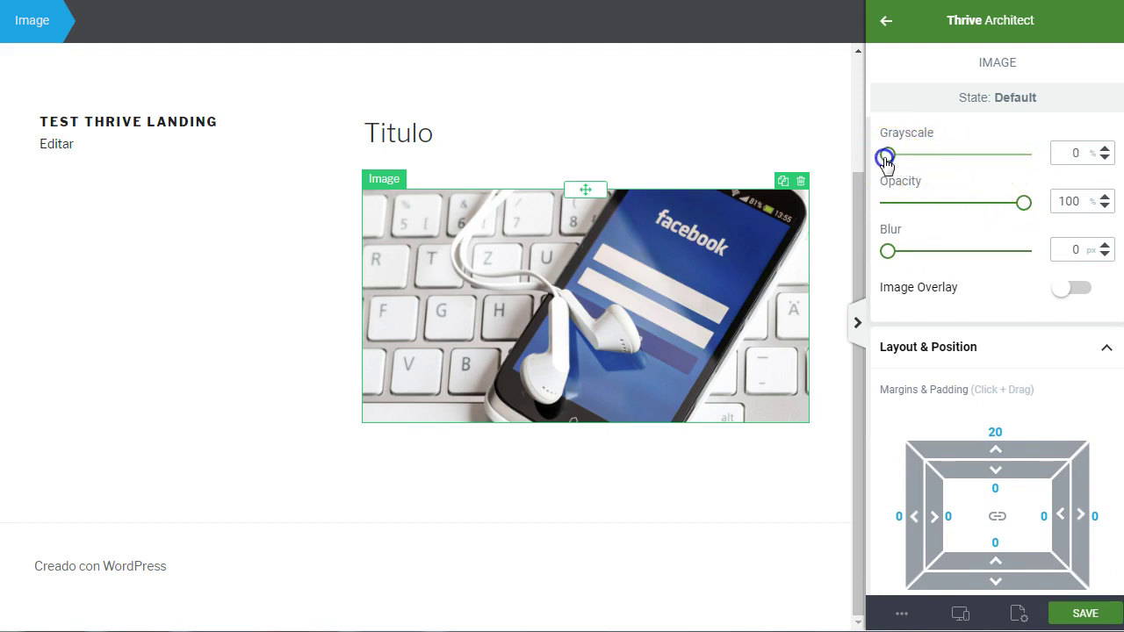
mouse_move(1022, 202)
mouse_down()
mouse_move(915, 202)
mouse_move(1032, 213)
mouse_up()
mouse_move(889, 253)
mouse_down()
mouse_move(941, 264)
mouse_move(882, 255)
mouse_up()
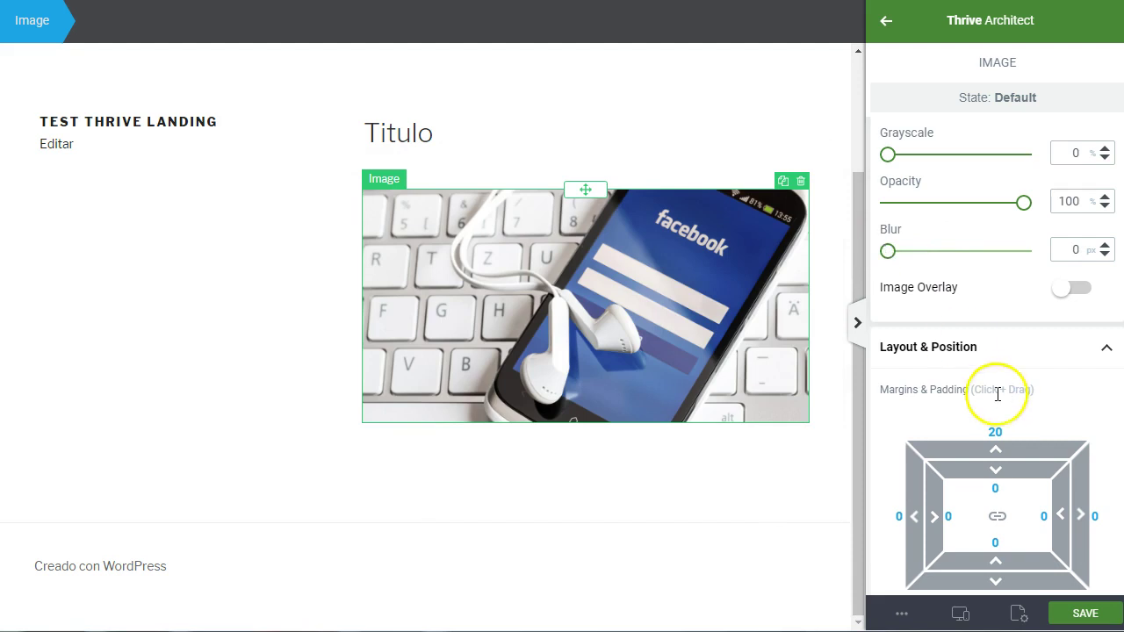
Center-align the image and round all its corners with a 6 px radius.
scroll(998, 395, down, 2)
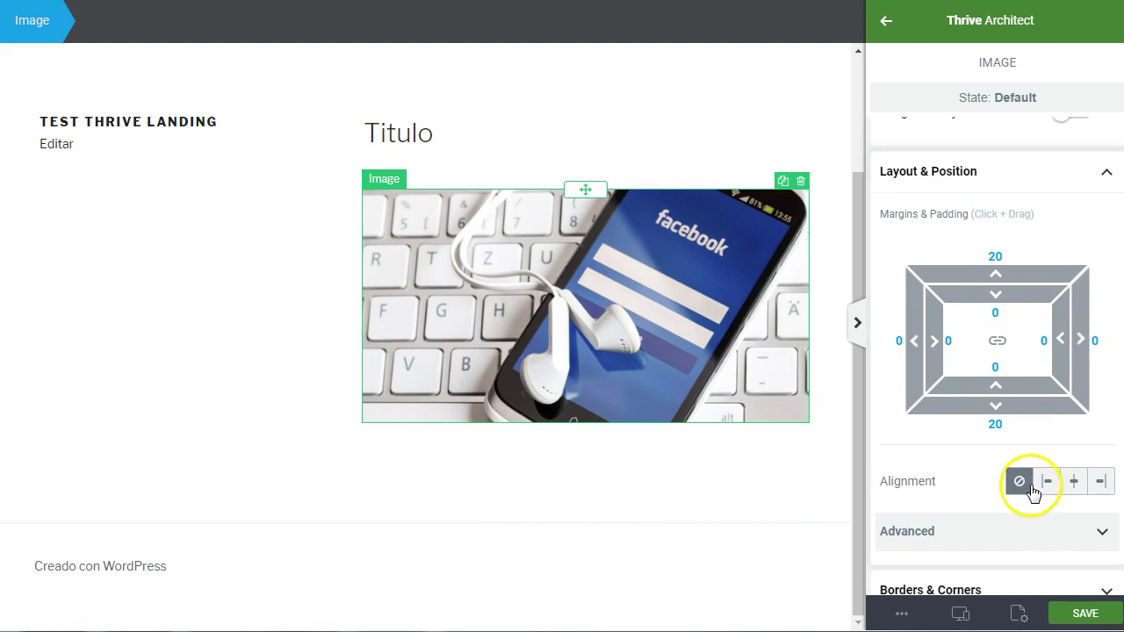
click(1074, 485)
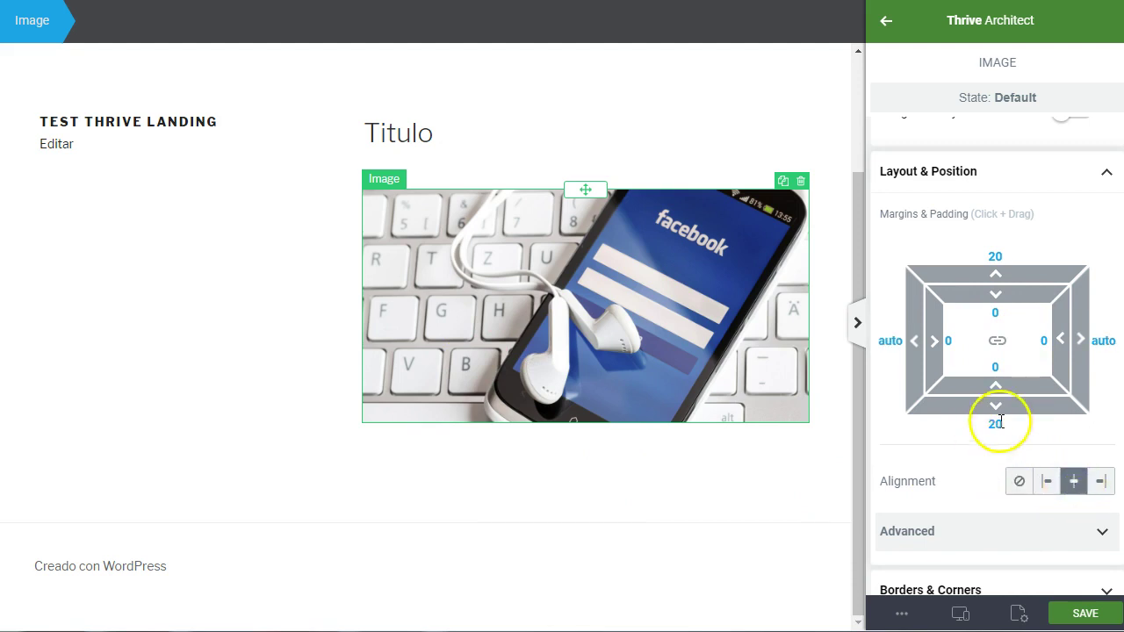
scroll(973, 373, down, 3)
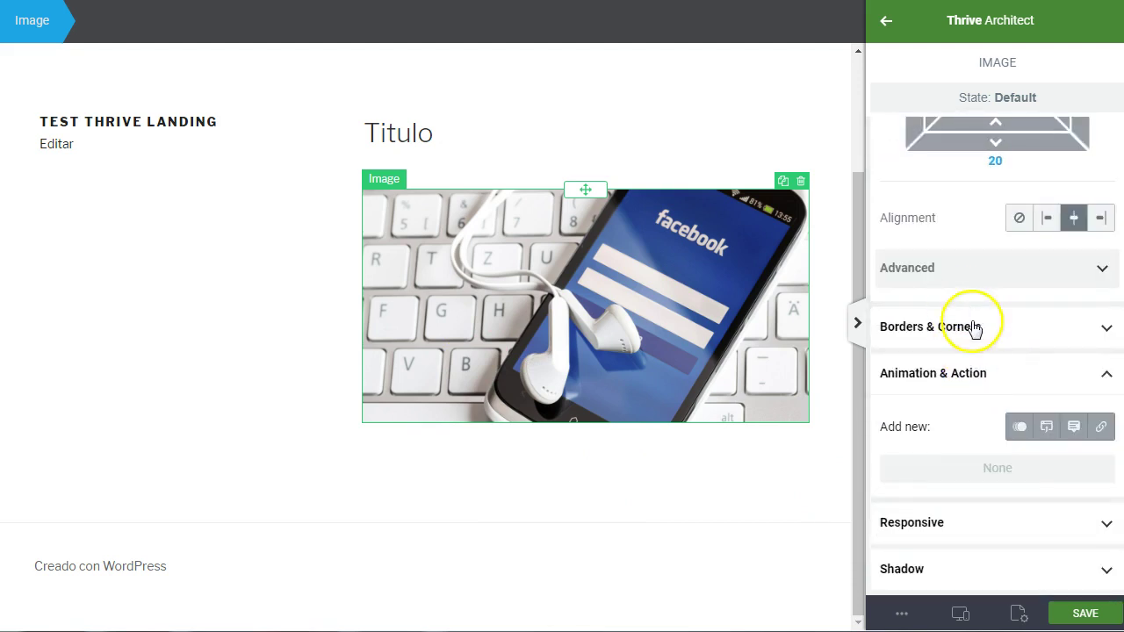
click(975, 326)
scroll(957, 369, down, 1)
click(916, 401)
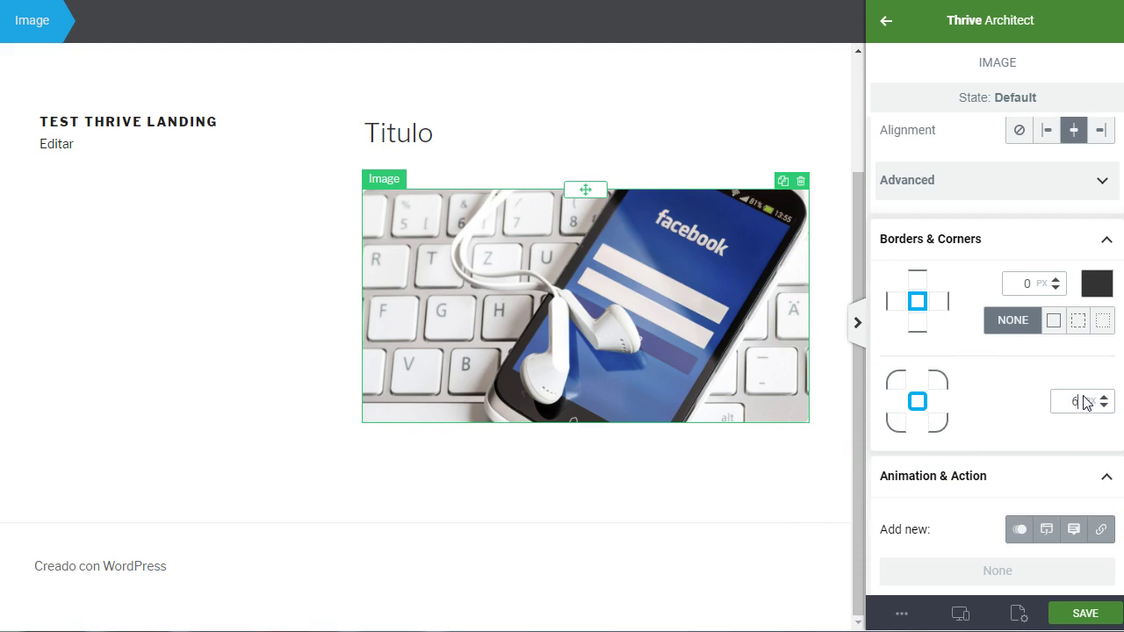
click(740, 450)
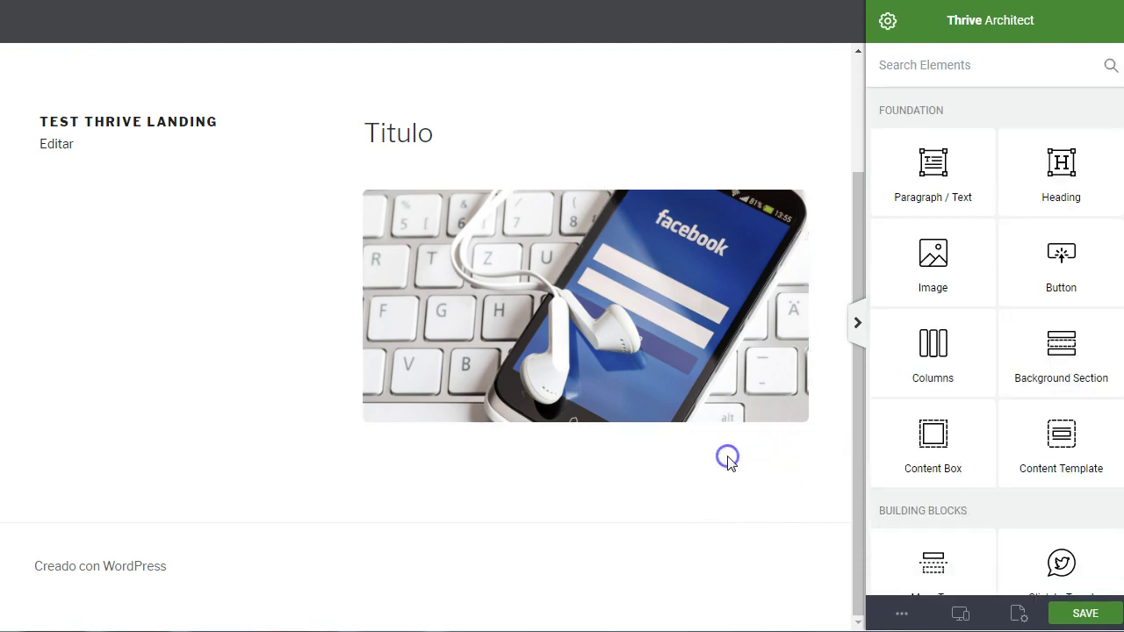
Examine the foundation elements and building blocks available for the page.
click(431, 133)
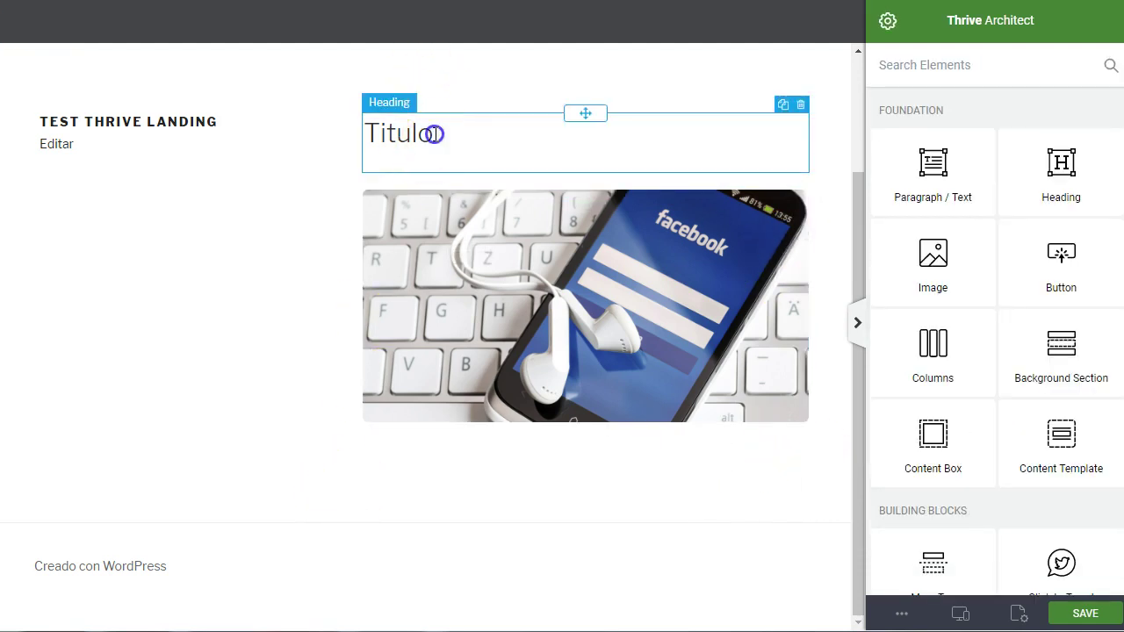
click(680, 522)
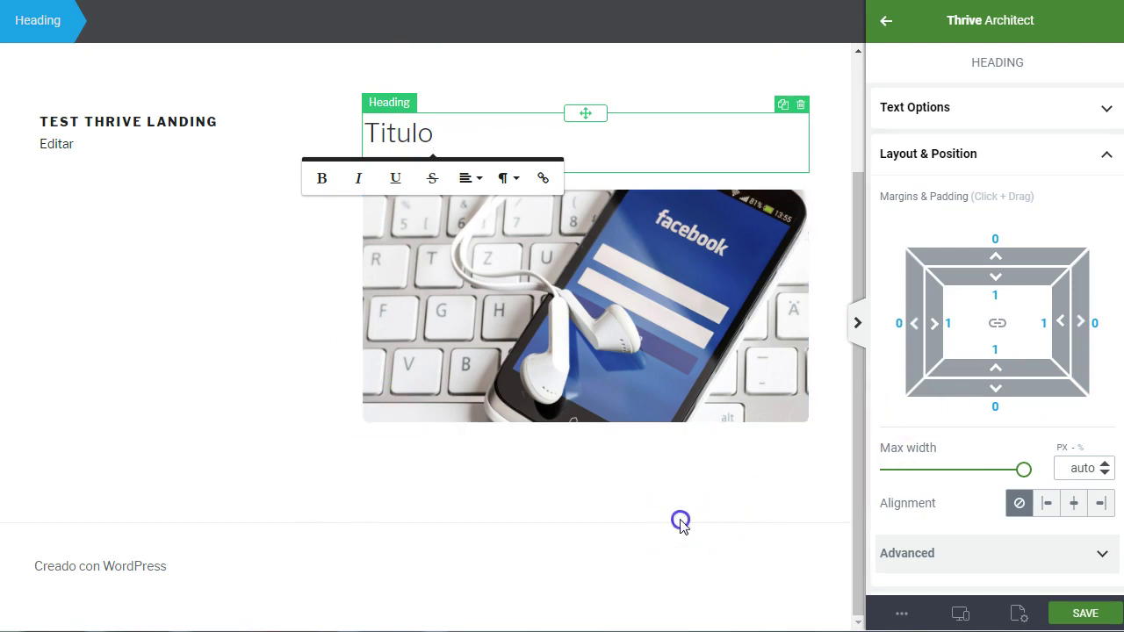
scroll(1001, 392, down, 2)
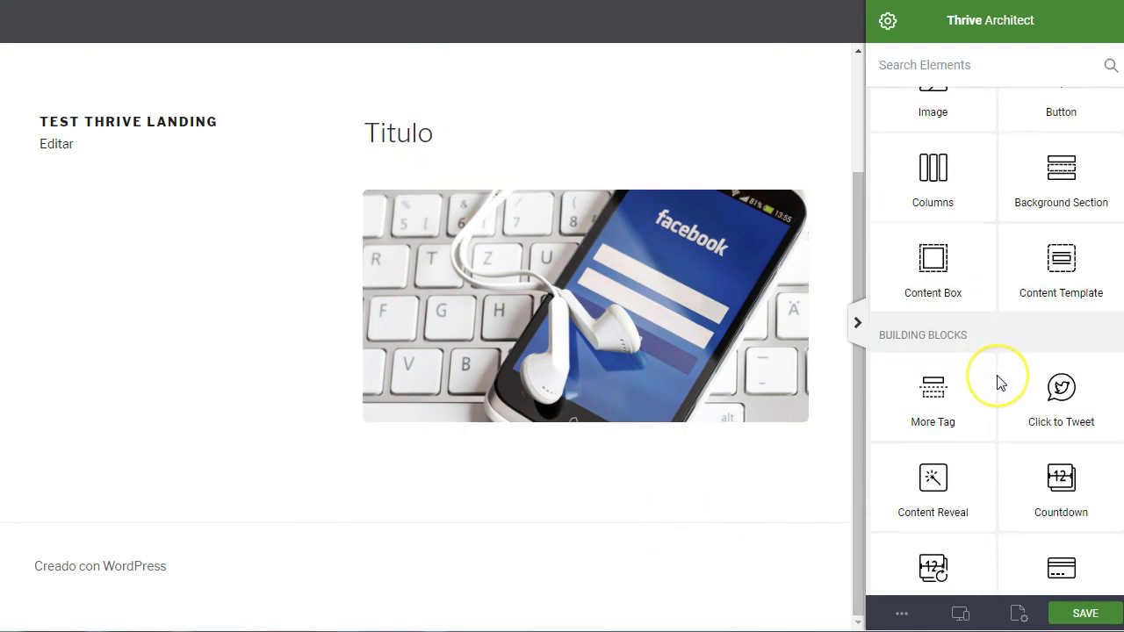
scroll(1001, 384, down, 1)
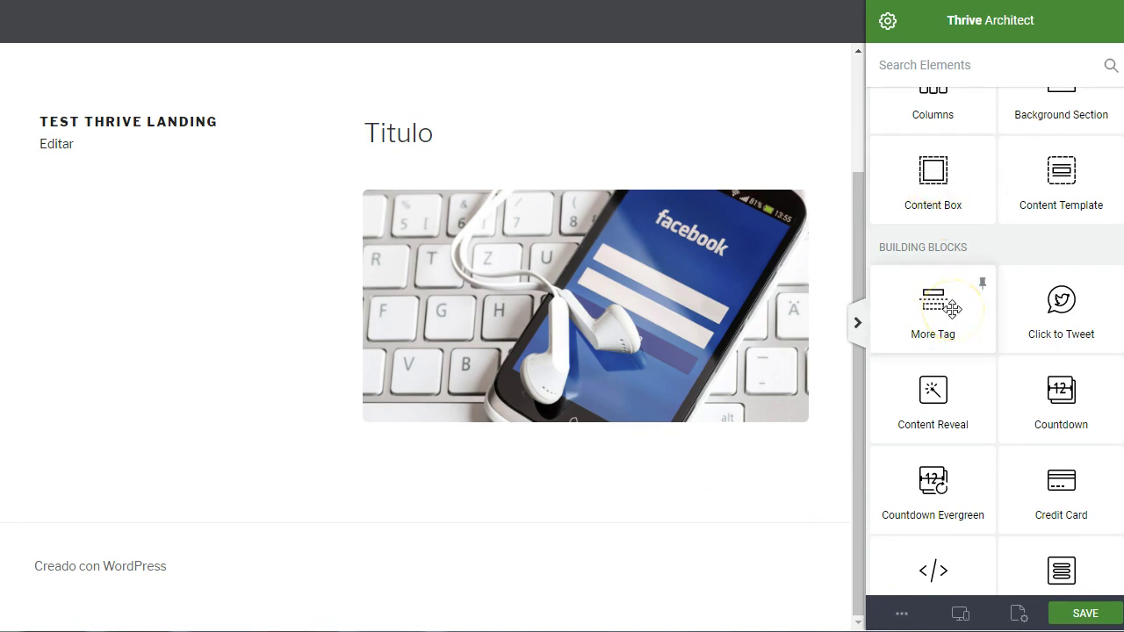
scroll(1059, 309, down, 2)
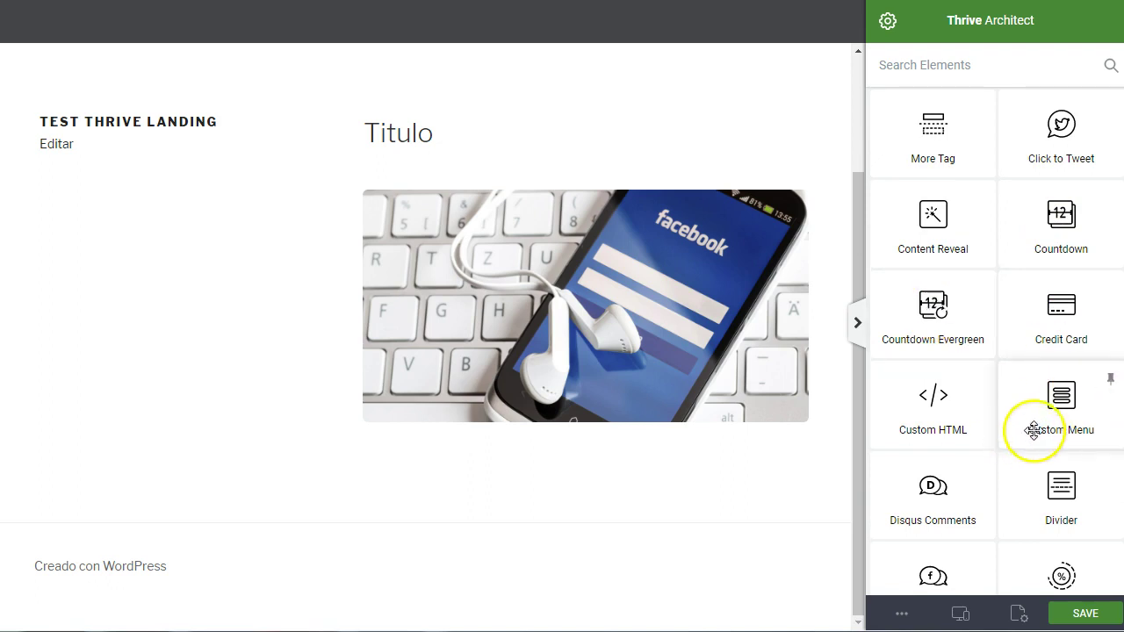
scroll(934, 494, down, 1)
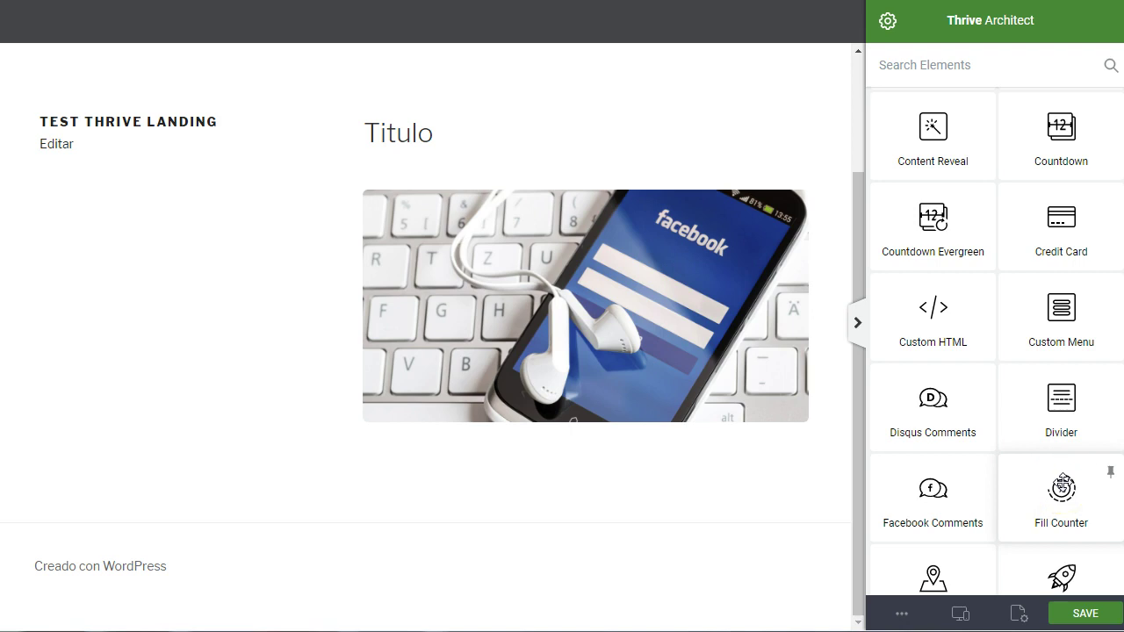
scroll(1061, 486, up, 6)
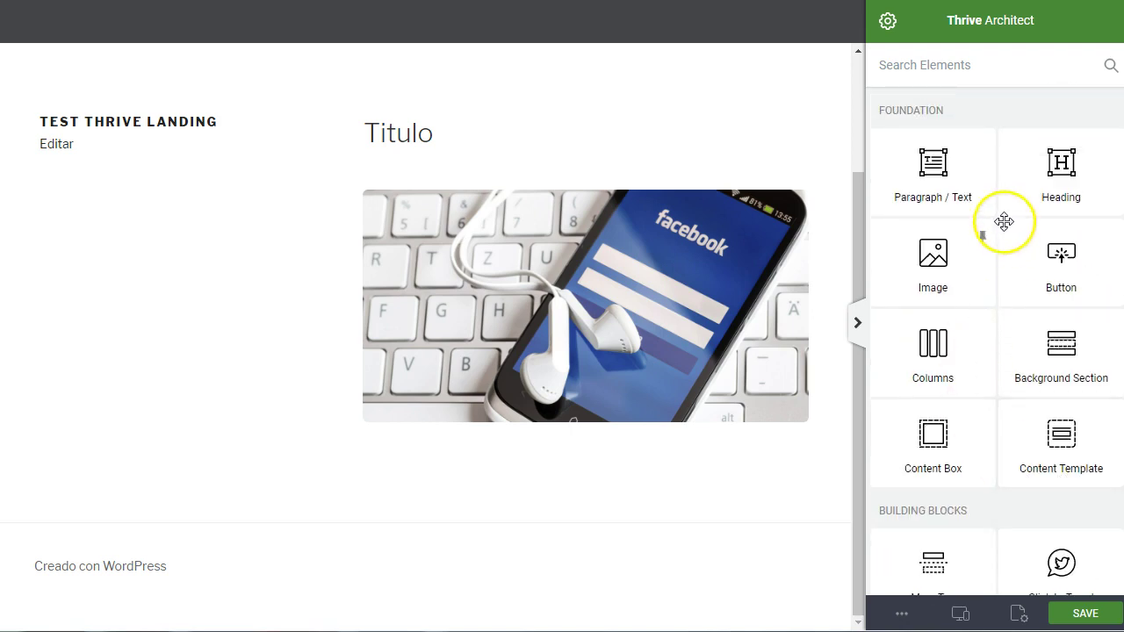
Add a Button element below the image and select it for editing.
drag(1059, 251, 633, 493)
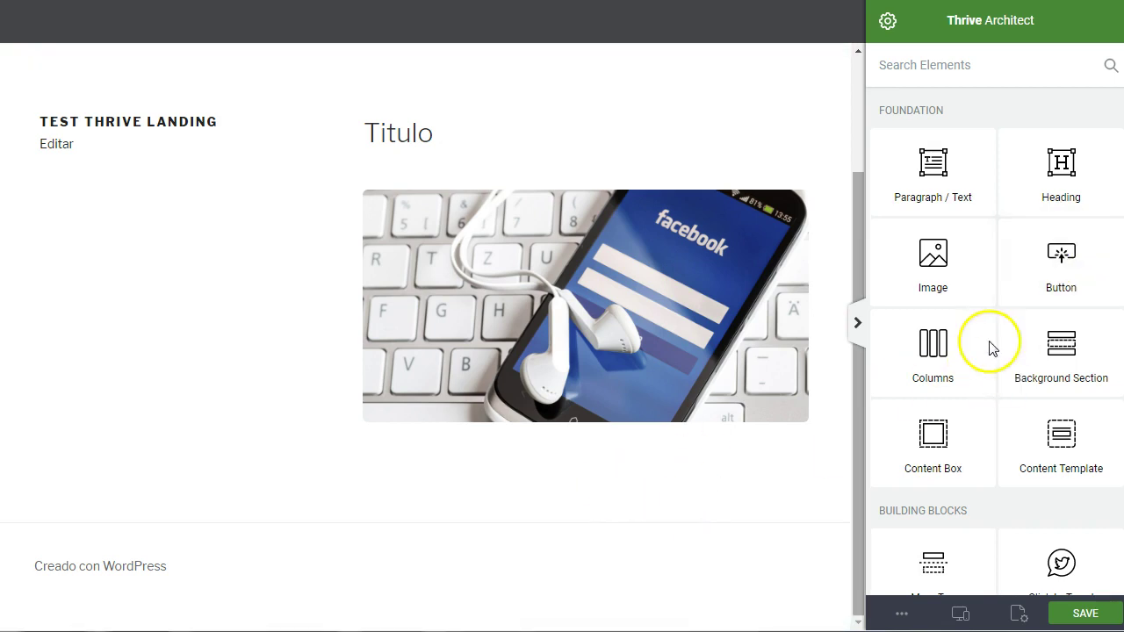
drag(1059, 251, 553, 467)
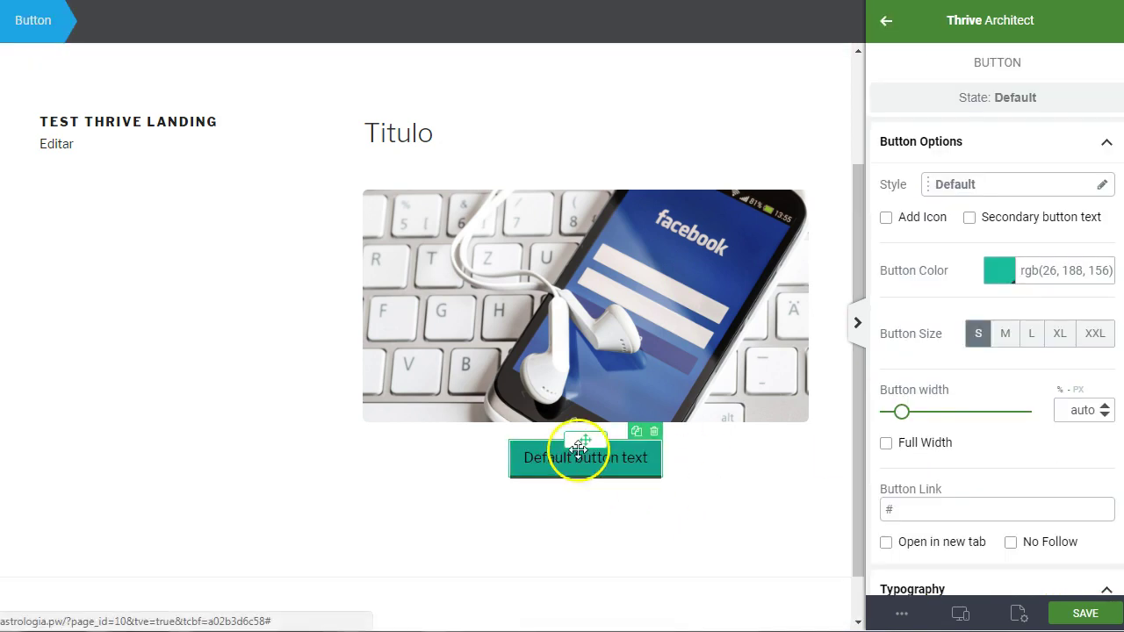
click(608, 461)
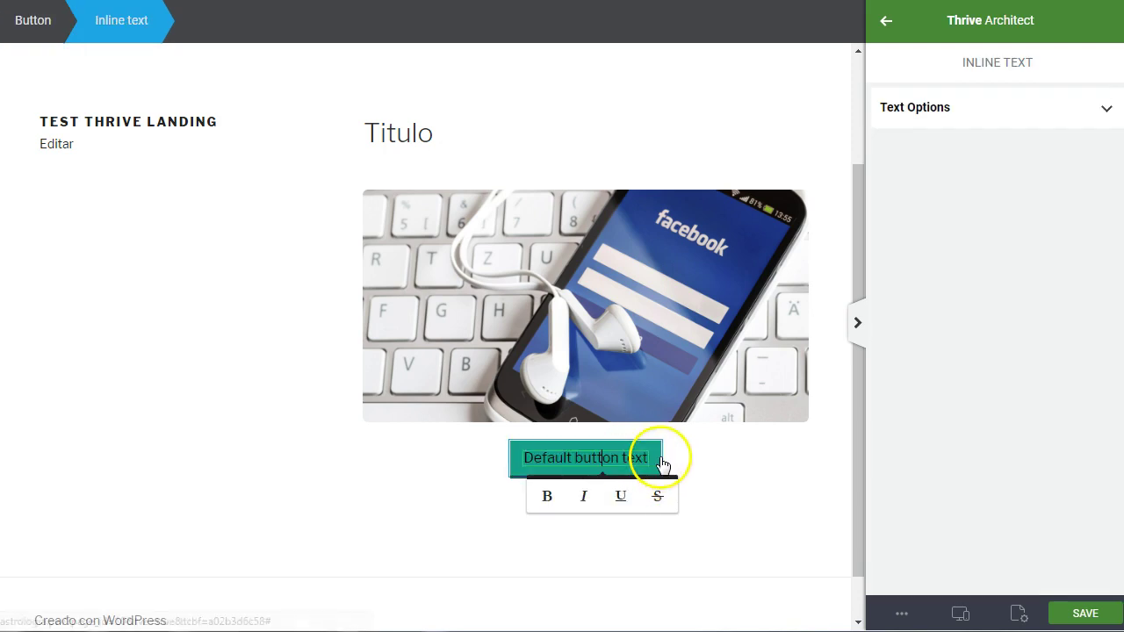
click(550, 478)
click(584, 454)
click(663, 452)
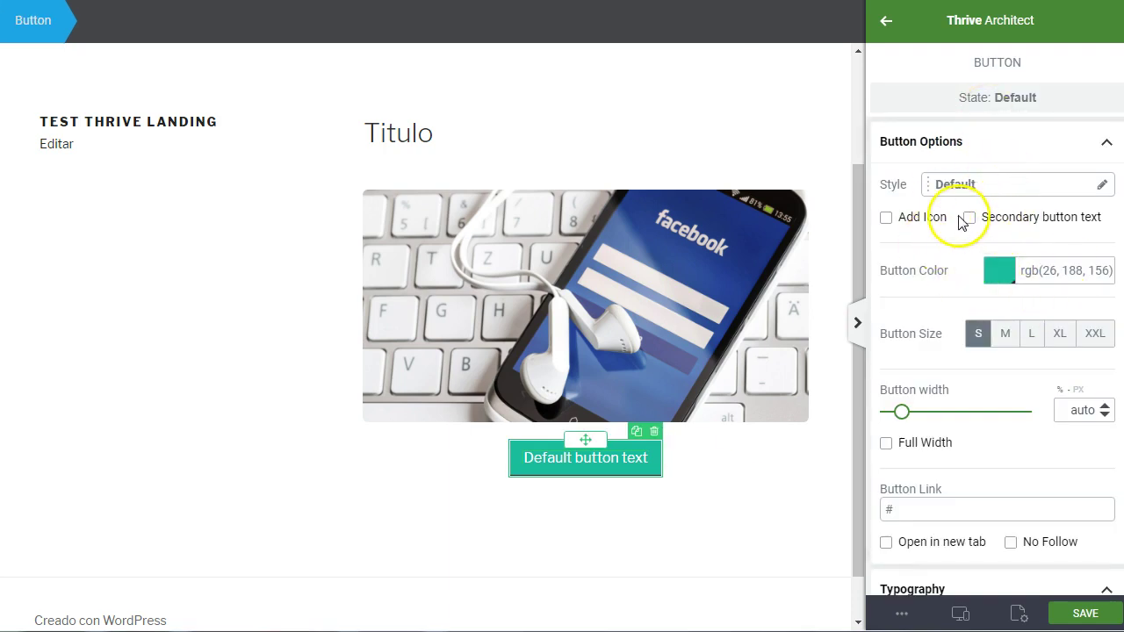
Try adding an icon to the button, remove it again, and set the button's style to Ghost.
click(886, 218)
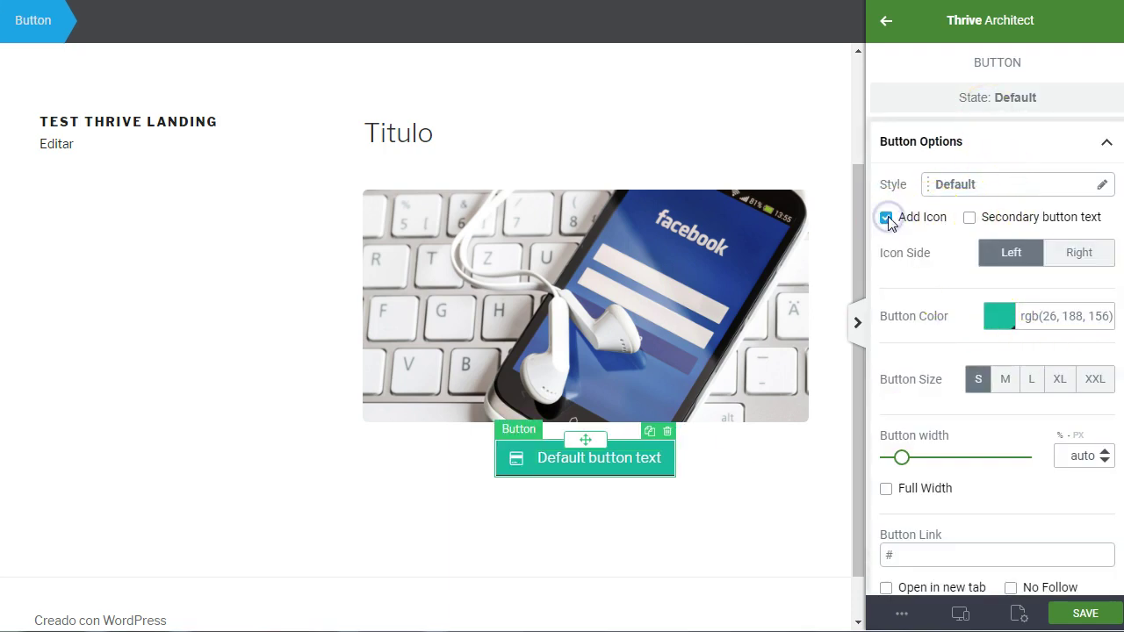
click(886, 217)
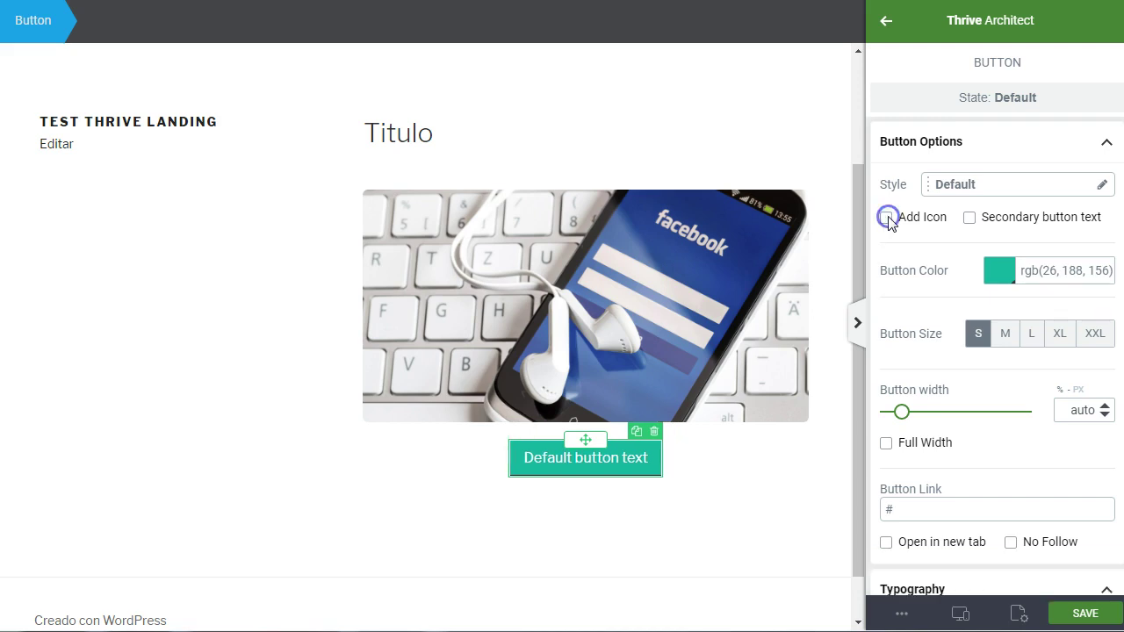
click(963, 201)
click(1016, 357)
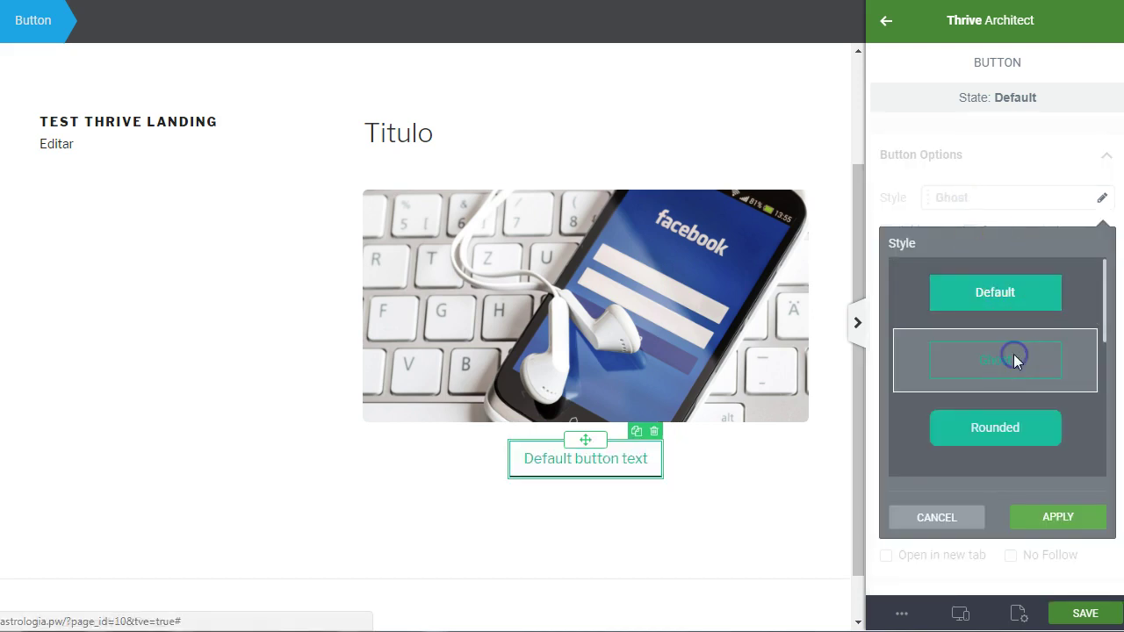
click(772, 497)
Duplicate the Ghost button and move the upper copy between the heading and the image.
drag(989, 214, 646, 433)
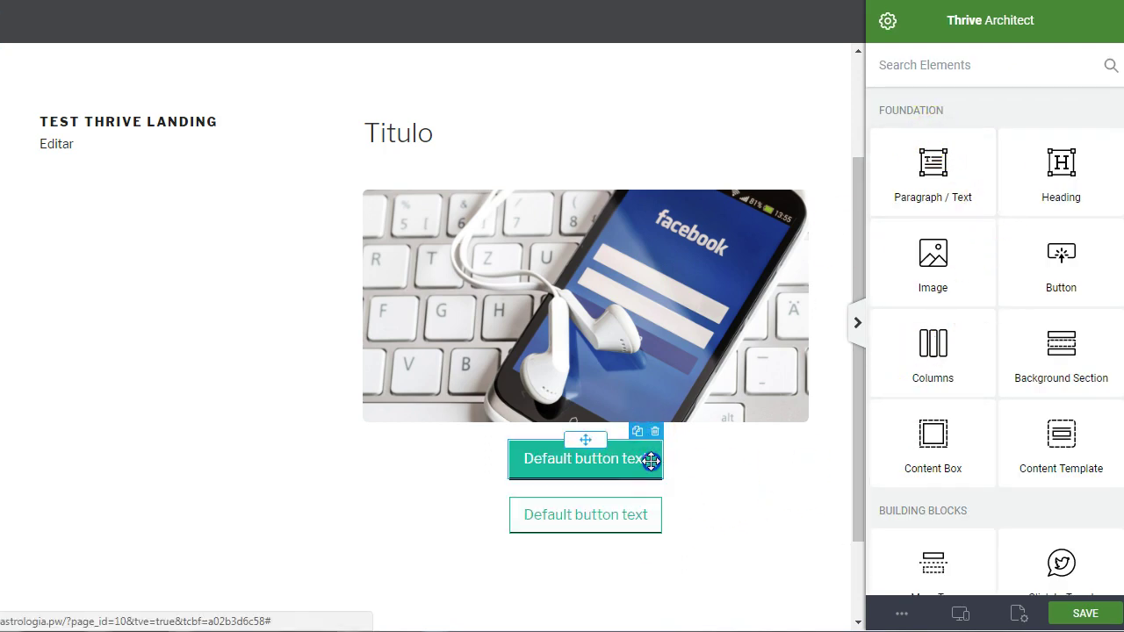
click(649, 459)
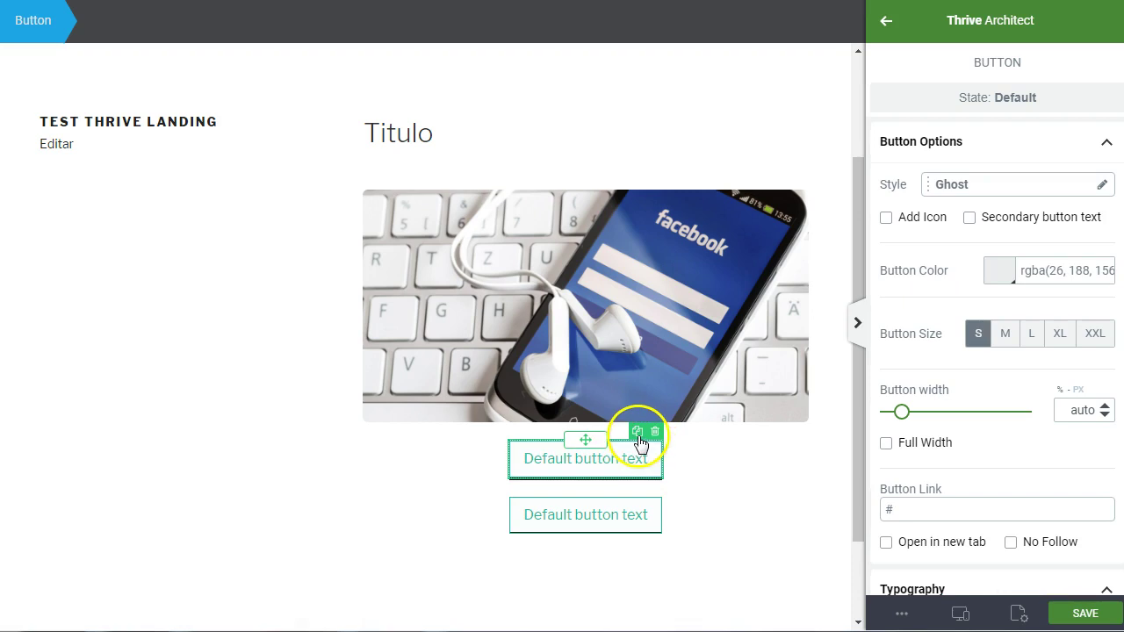
drag(585, 442, 509, 189)
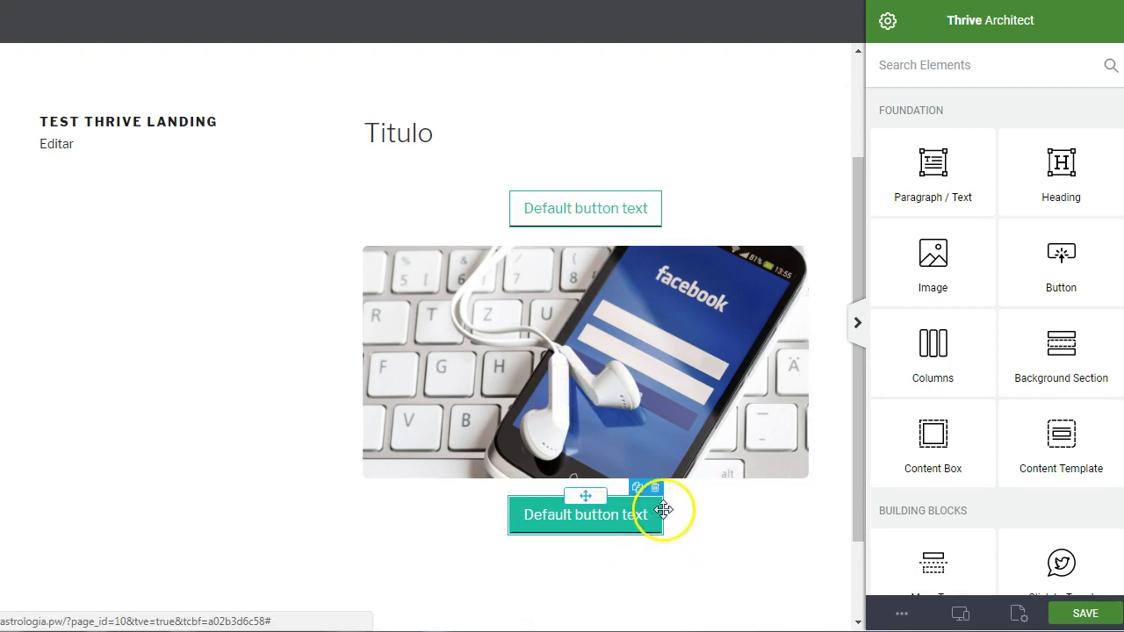
Delete both buttons, the one below the image and the one above it.
click(655, 488)
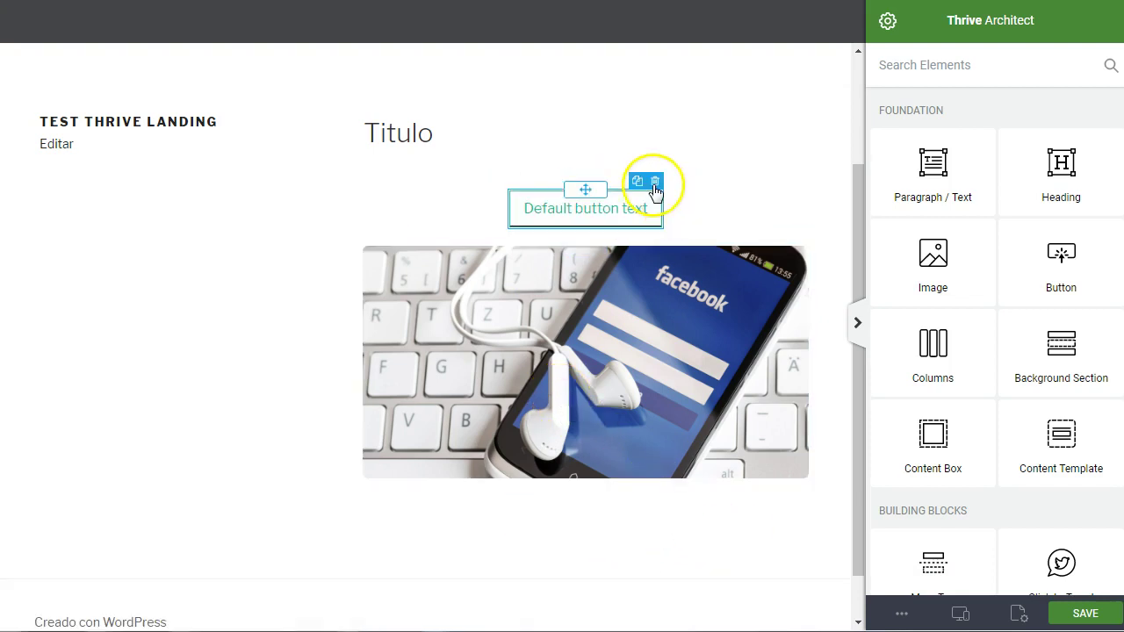
click(655, 183)
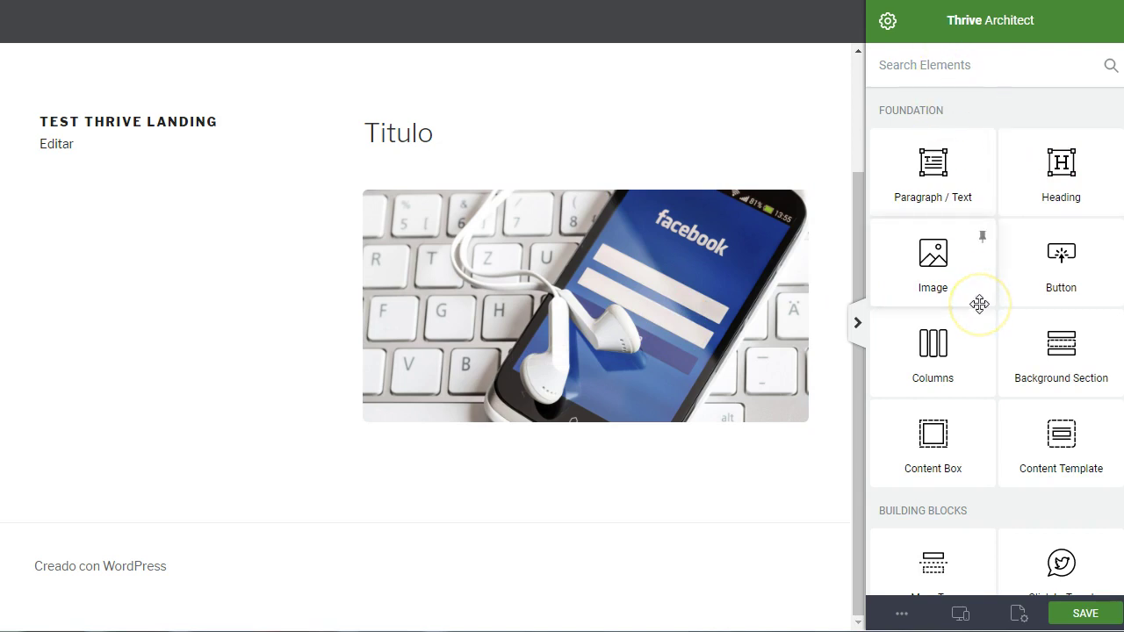
Open the landing page template chooser from the editor's template setup options.
click(887, 24)
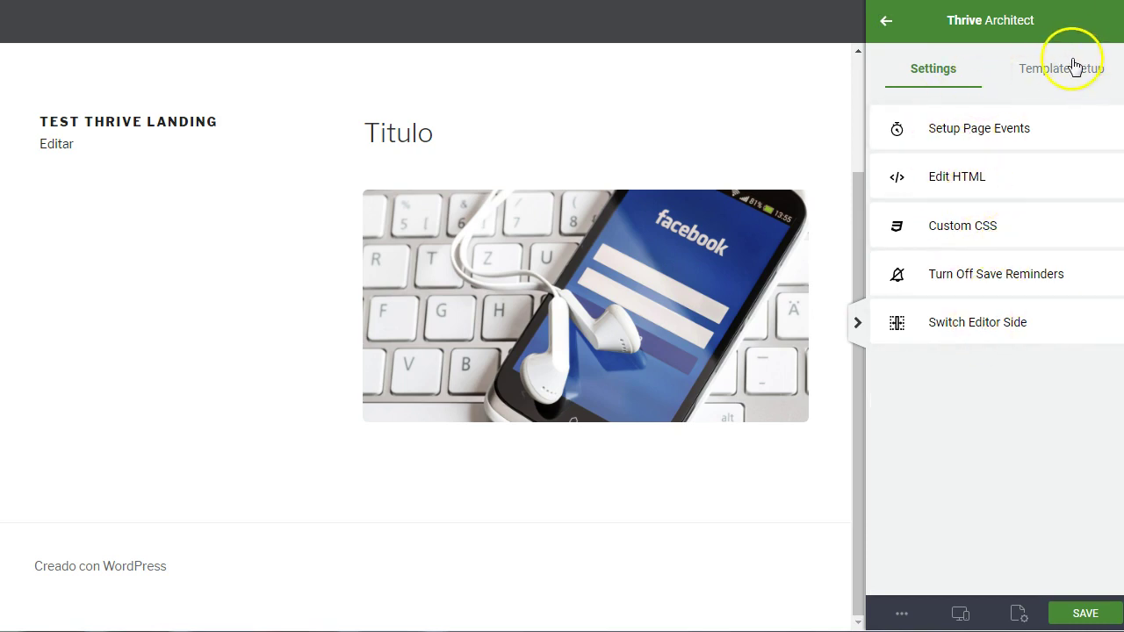
click(1043, 70)
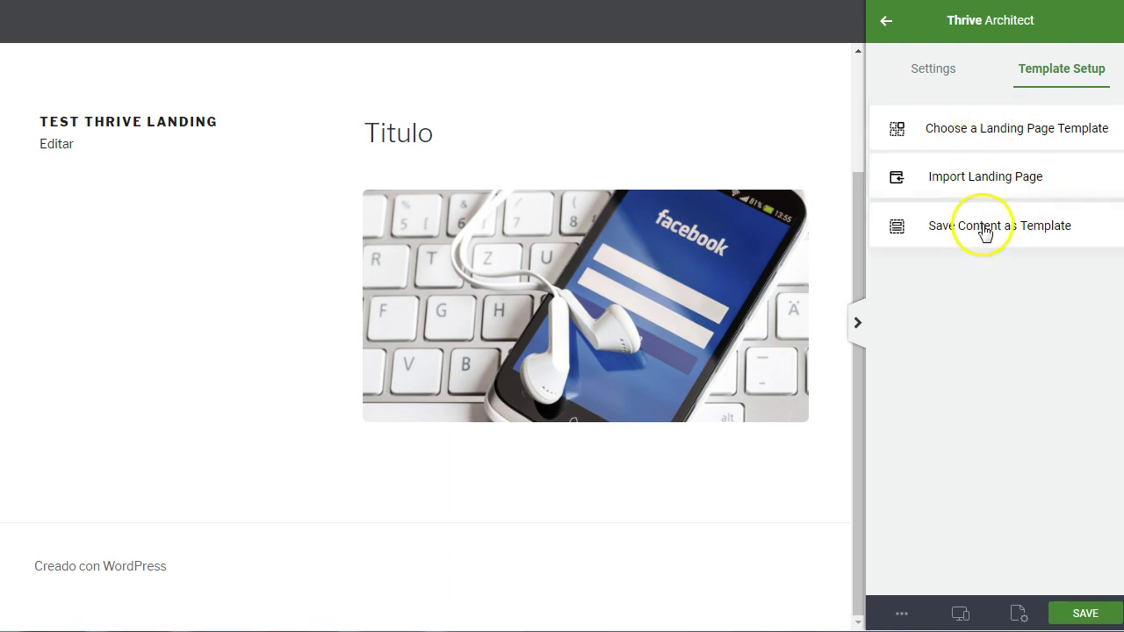
click(966, 129)
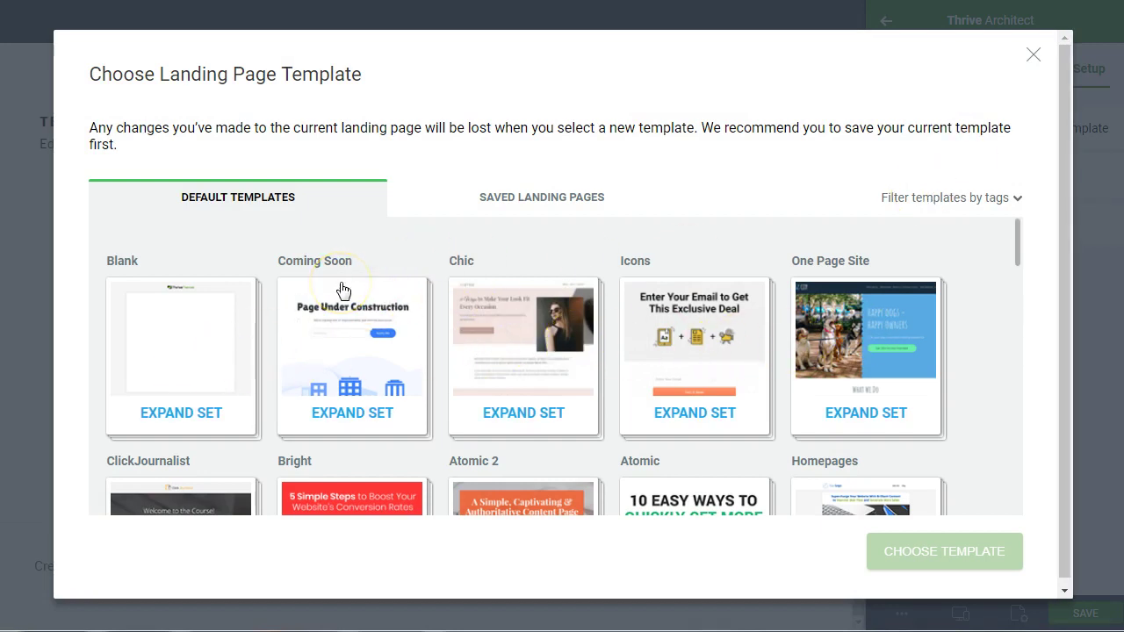
Examine the default landing page template sets and expand the Rockstar set to view its individual templates.
scroll(343, 291, down, 1)
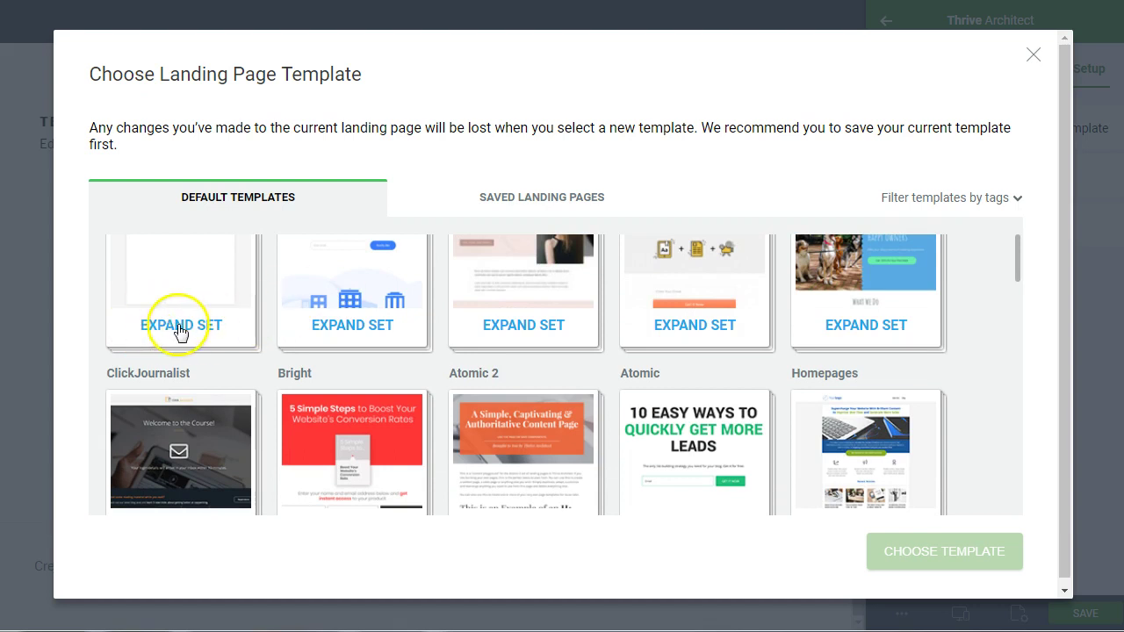
scroll(202, 332, up, 1)
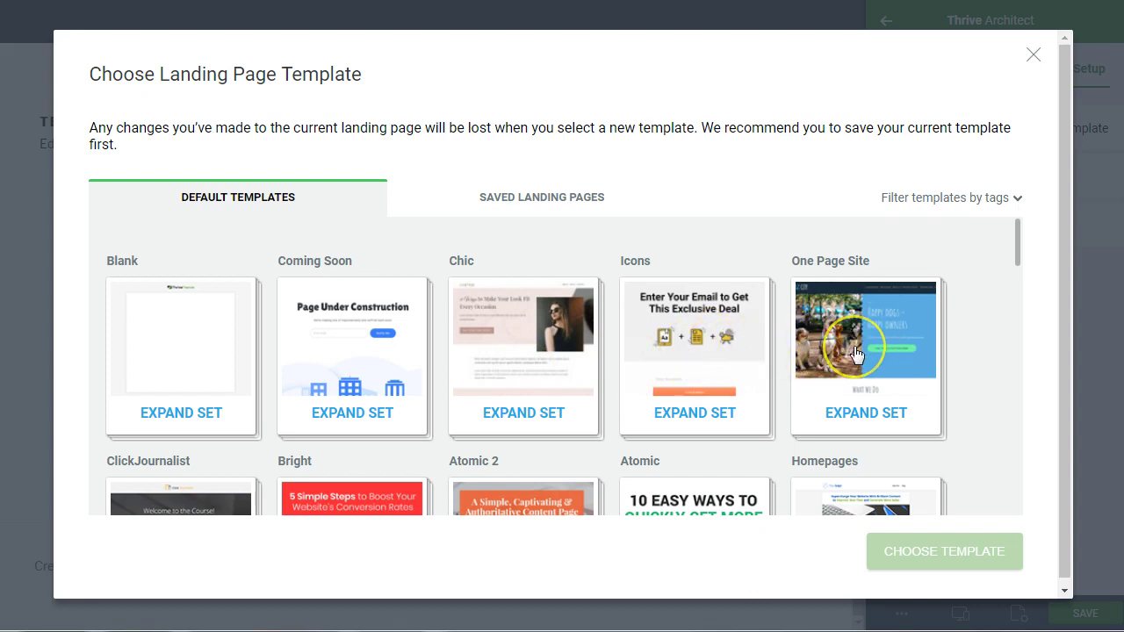
scroll(856, 354, down, 1)
scroll(855, 354, down, 2)
scroll(848, 346, up, 4)
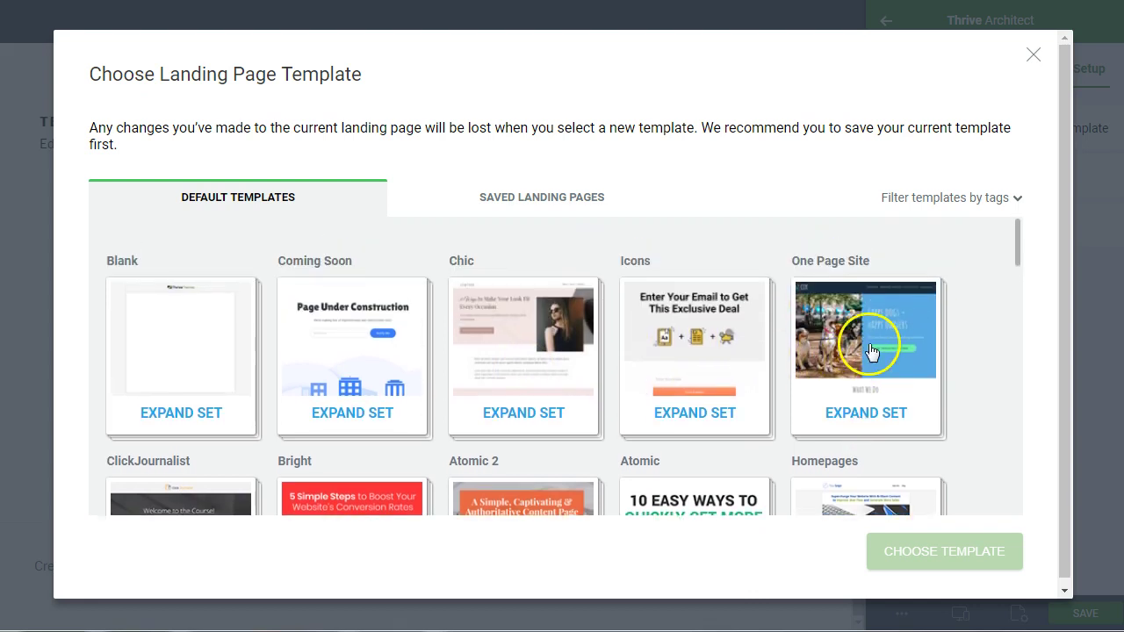
scroll(662, 371, down, 2)
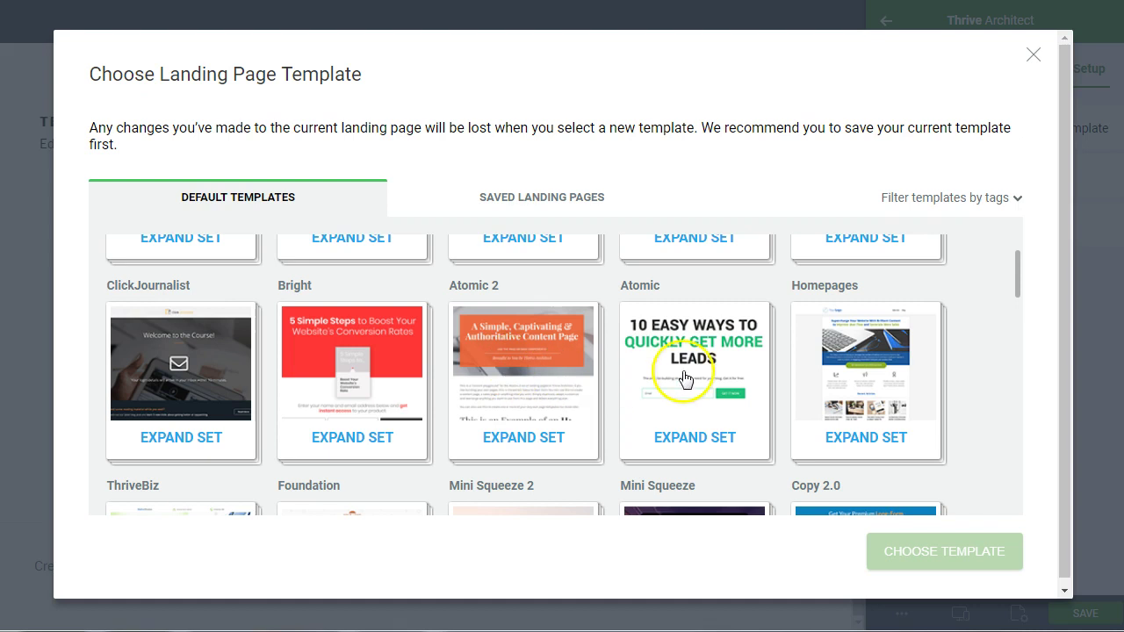
scroll(354, 437, down, 2)
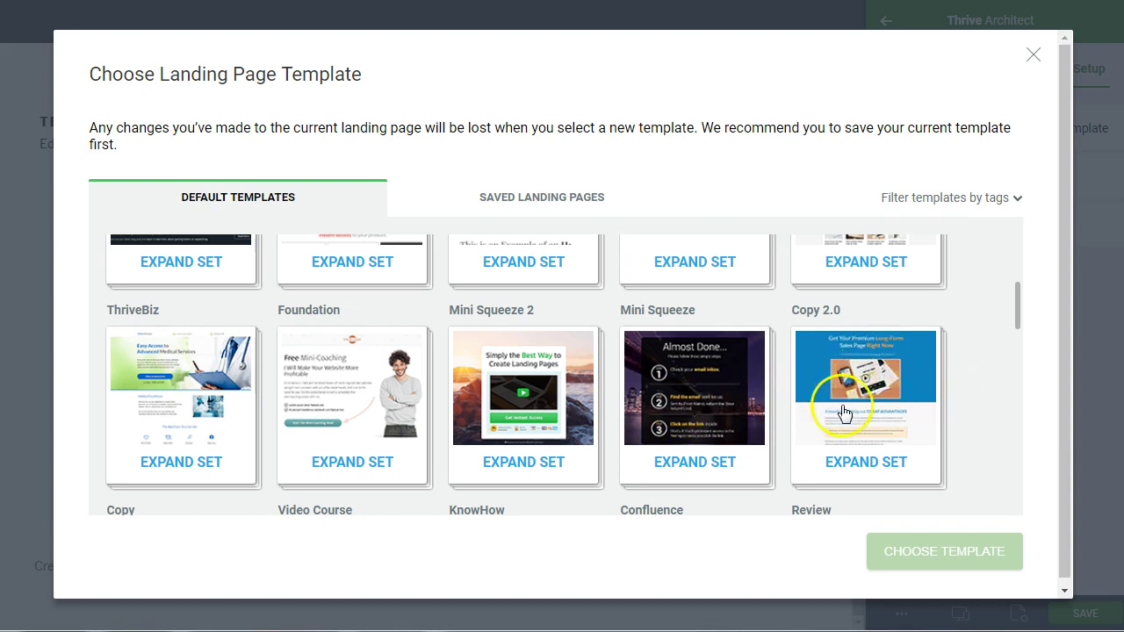
scroll(322, 457, down, 3)
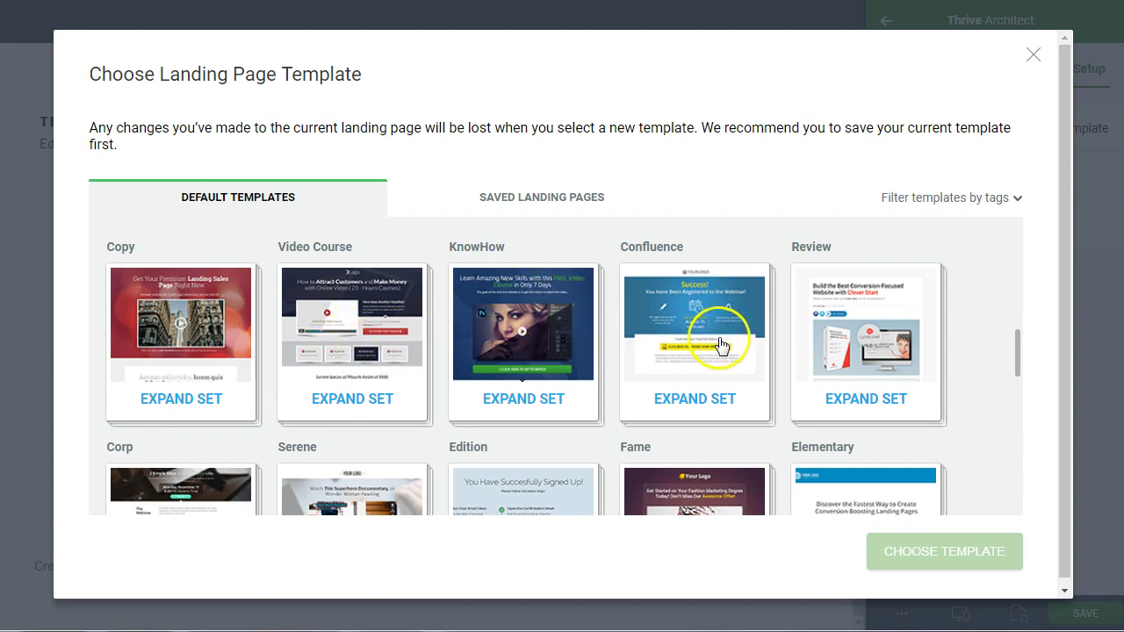
scroll(694, 351, down, 1)
scroll(693, 355, down, 3)
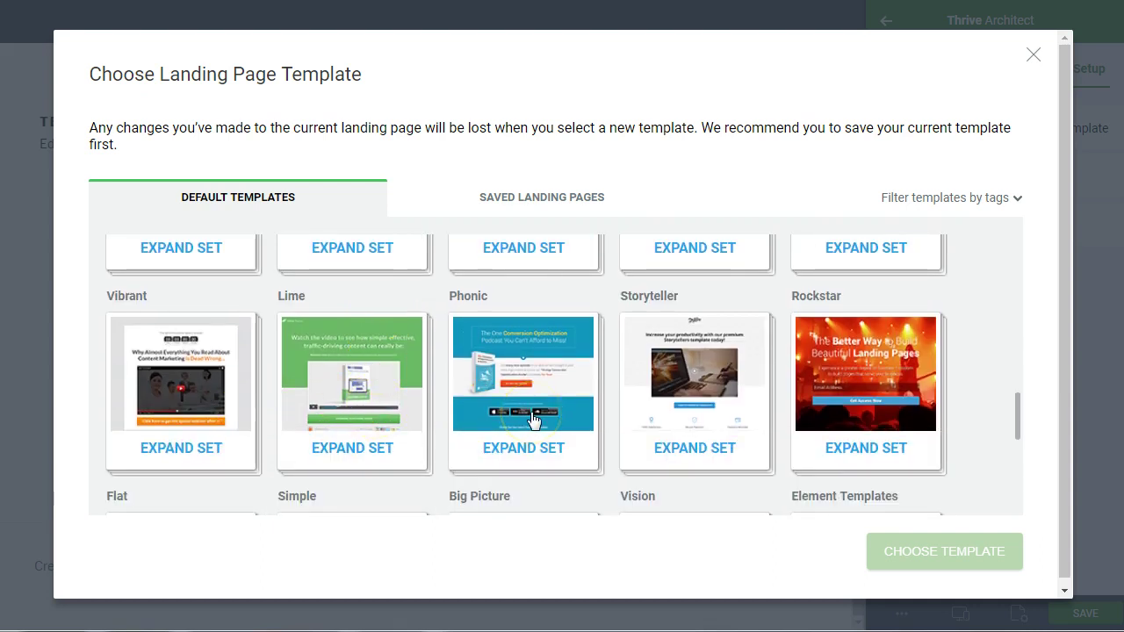
scroll(334, 393, down, 1)
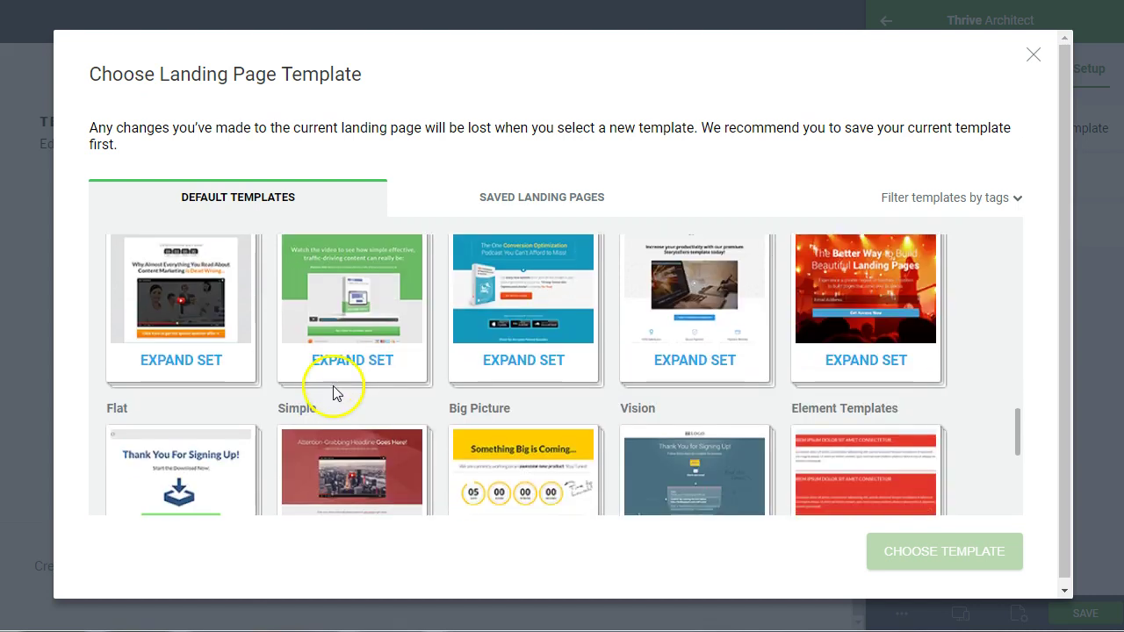
scroll(334, 392, down, 2)
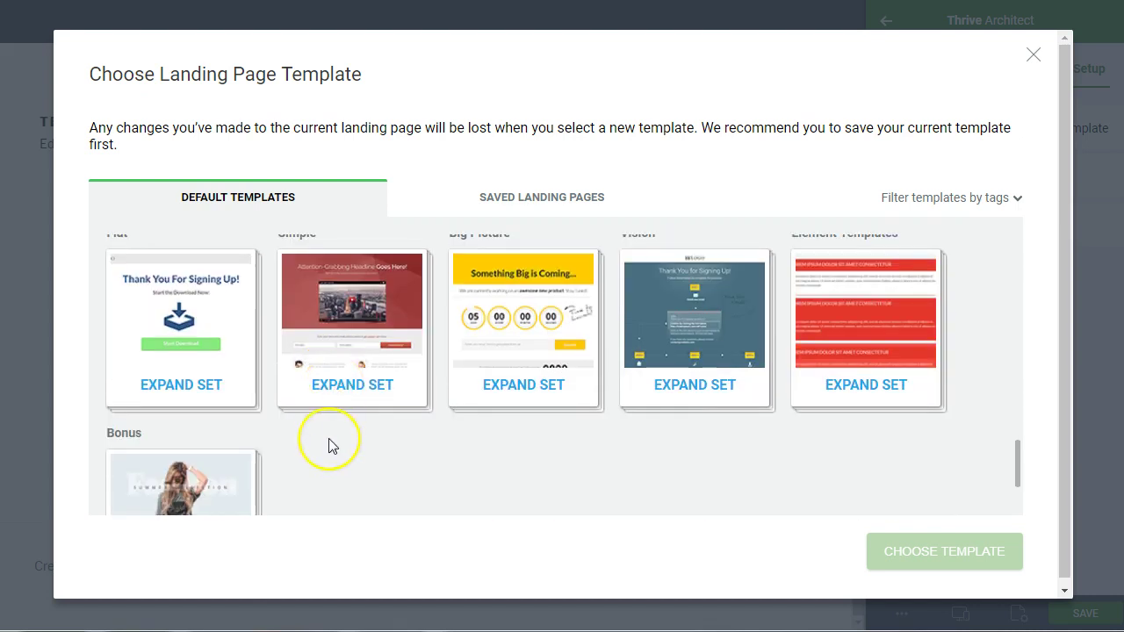
scroll(328, 446, down, 1)
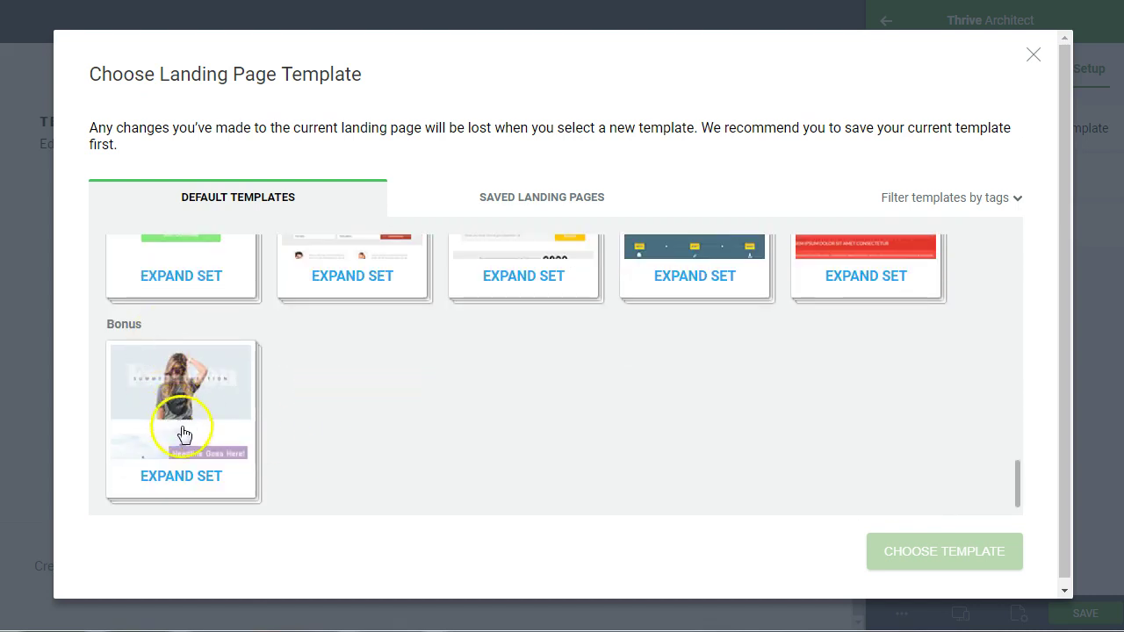
scroll(392, 422, up, 1)
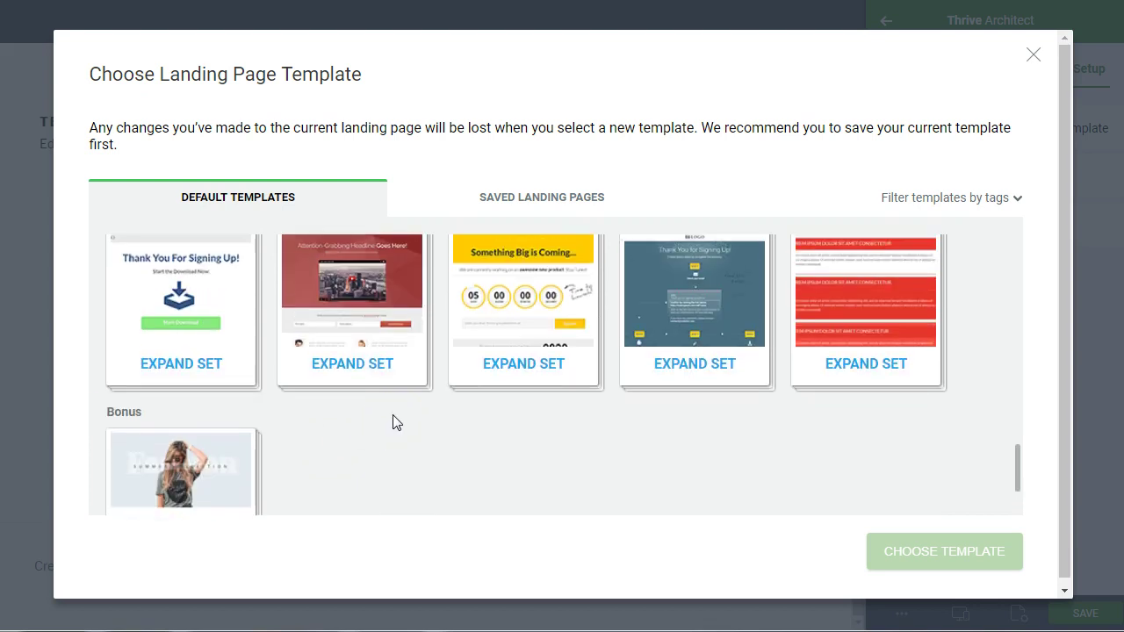
scroll(650, 454, up, 3)
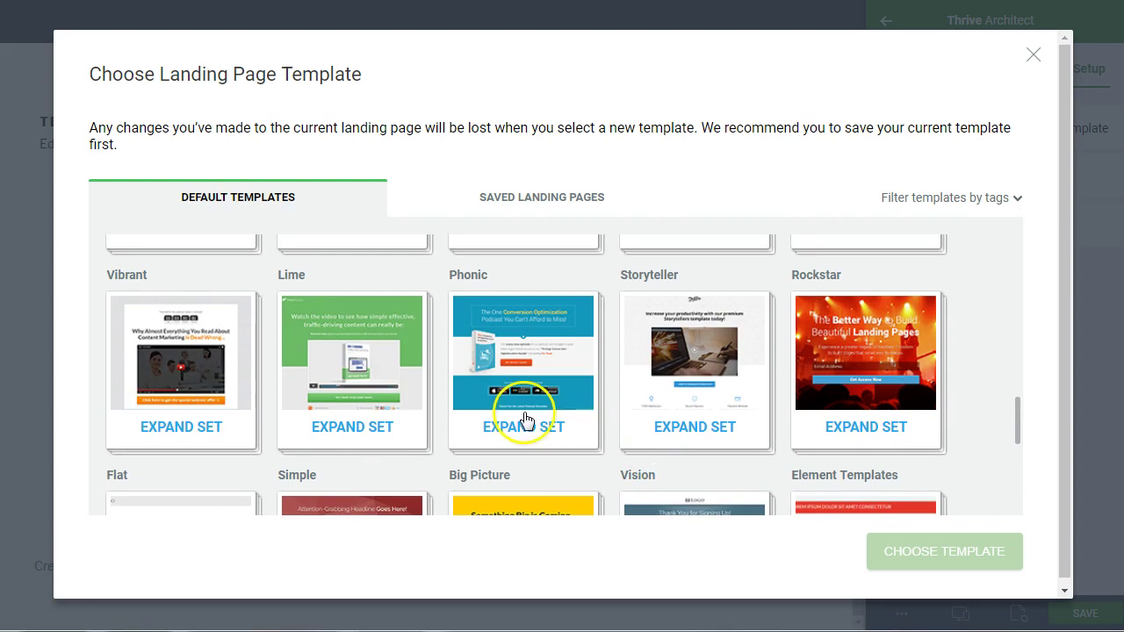
click(875, 347)
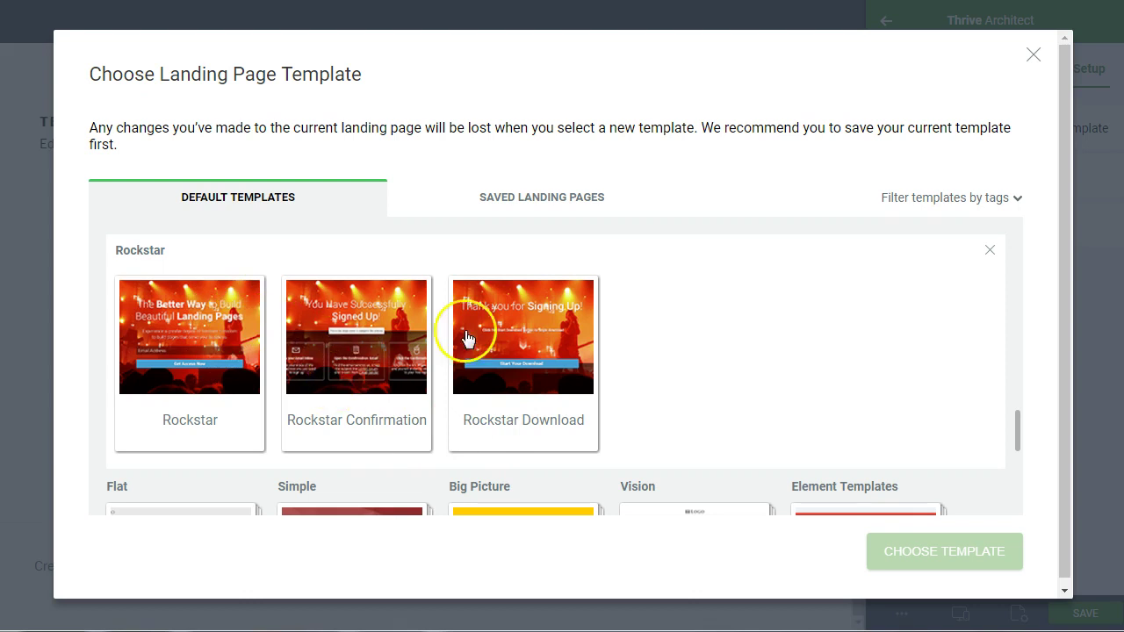
Examine the individual Rockstar templates and the other default template sets in the landing page template chooser.
scroll(477, 326, down, 1)
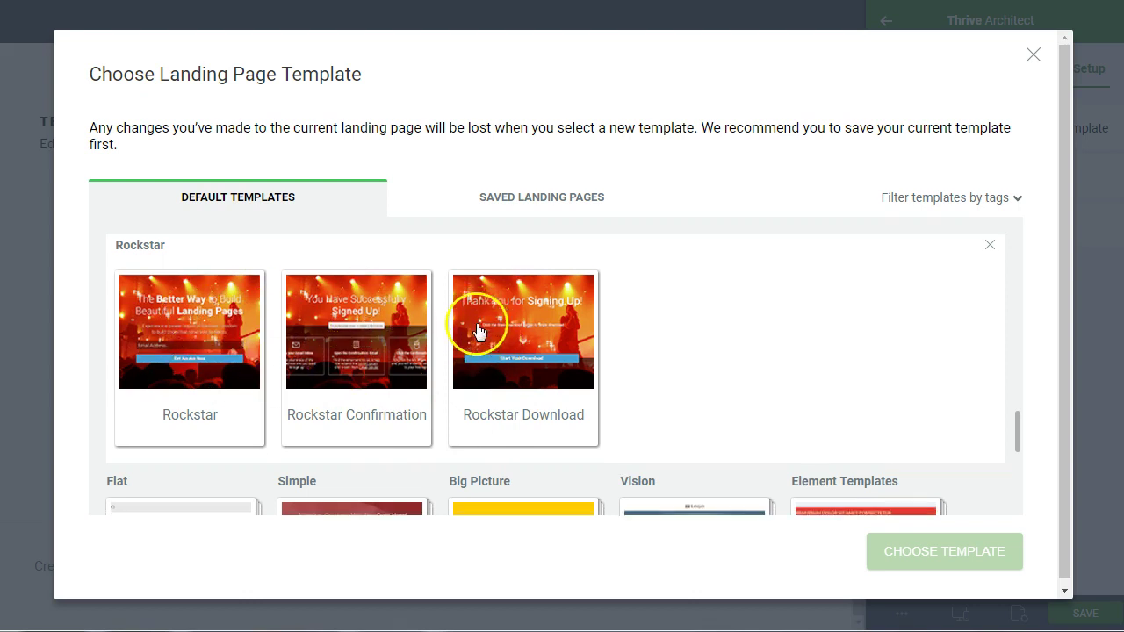
scroll(397, 325, up, 1)
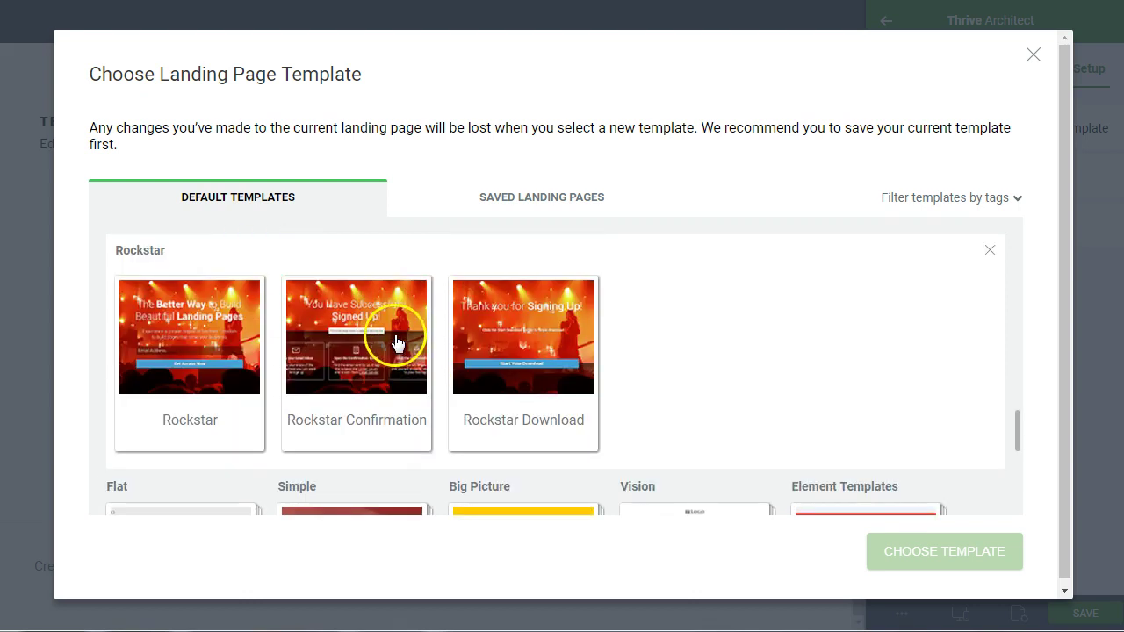
scroll(395, 338, down, 3)
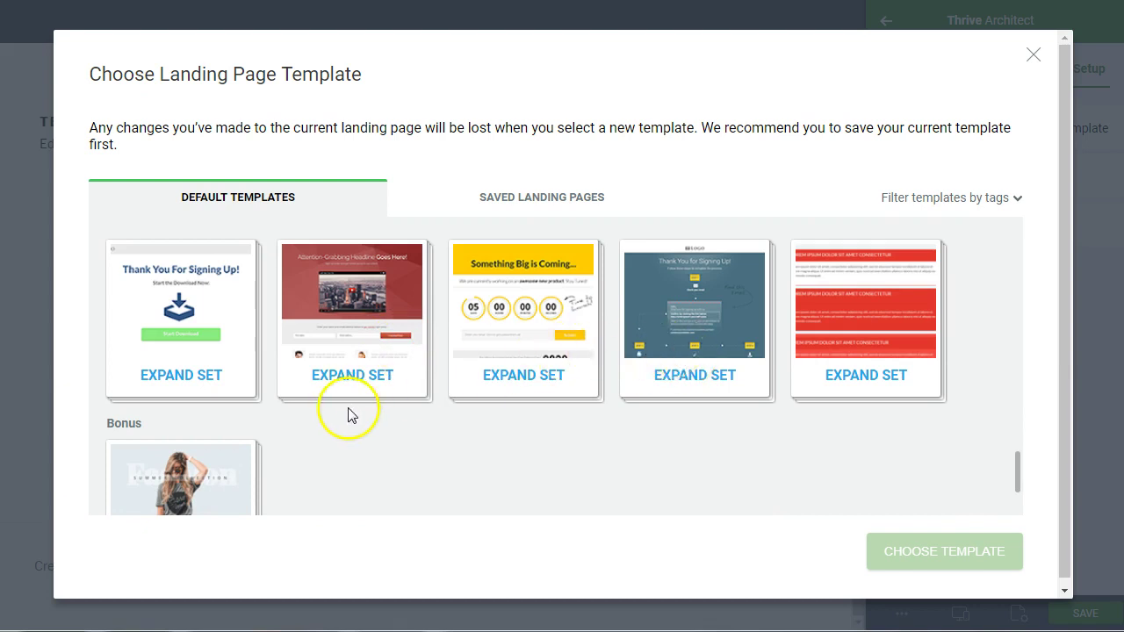
scroll(349, 417, down, 1)
scroll(347, 416, up, 6)
scroll(347, 418, up, 1)
scroll(348, 411, up, 1)
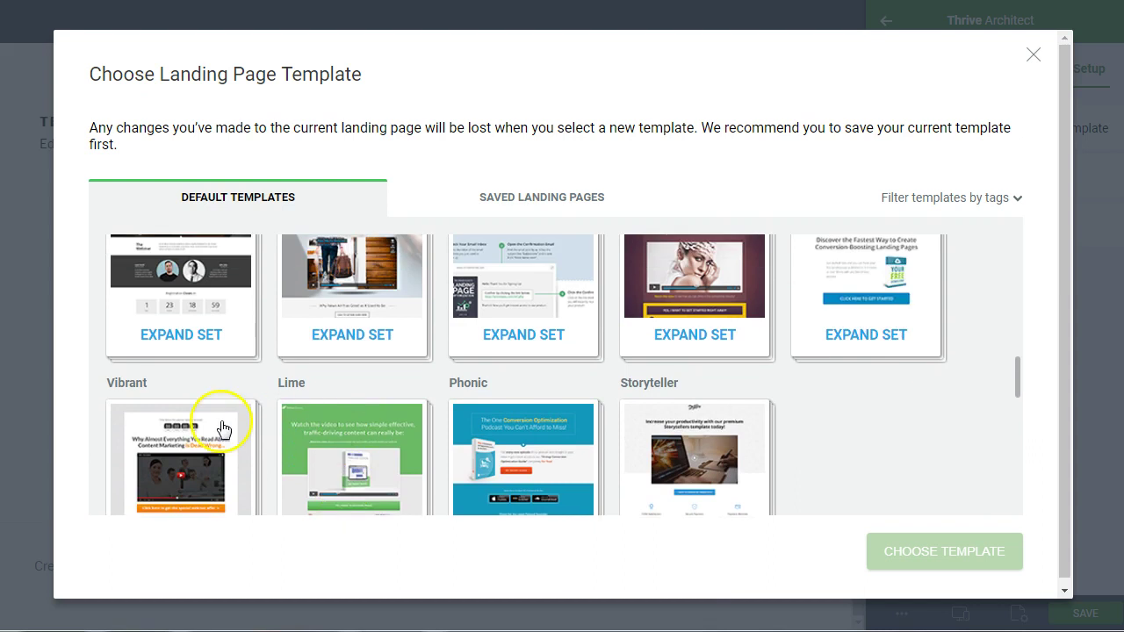
scroll(362, 443, down, 1)
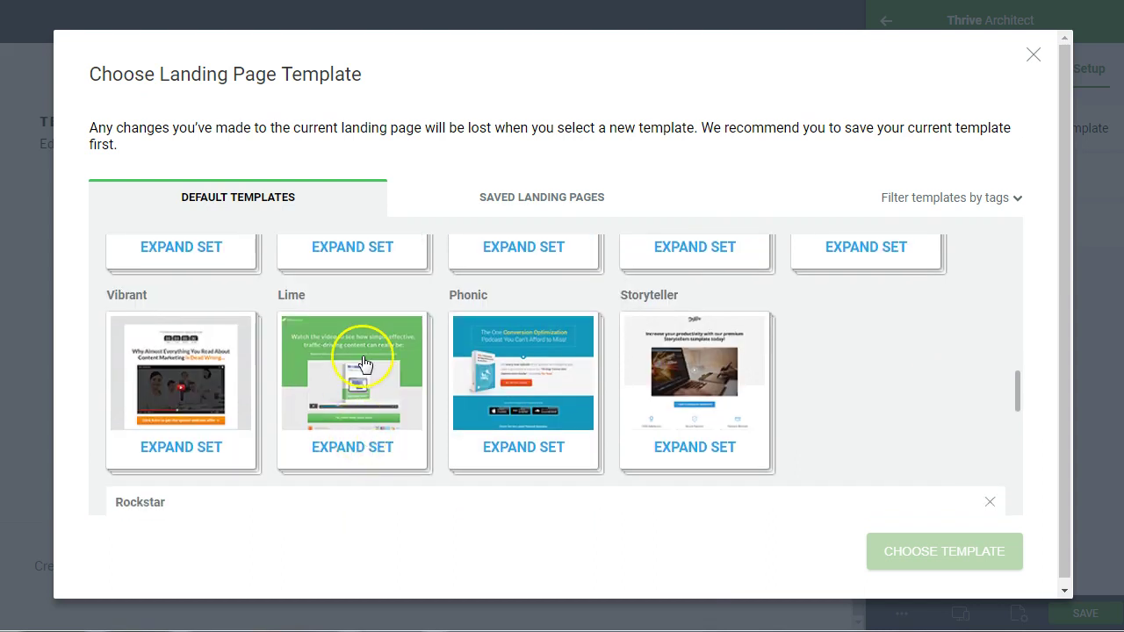
scroll(363, 358, up, 3)
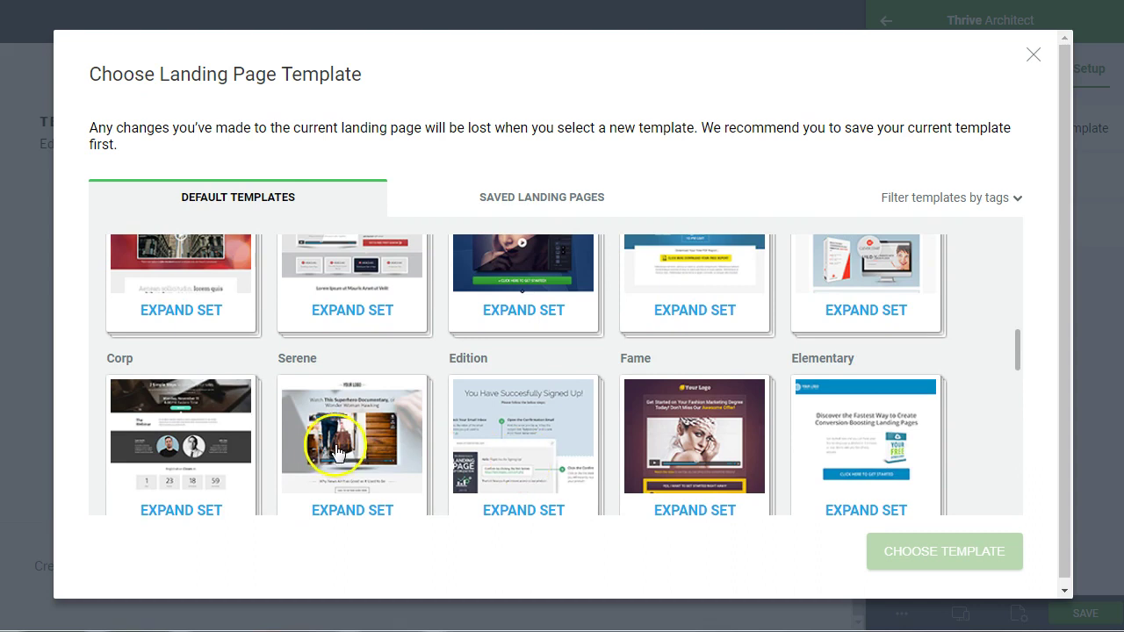
Expand the Serene template set and apply its Serene template to the landing page.
scroll(336, 450, down, 1)
click(346, 351)
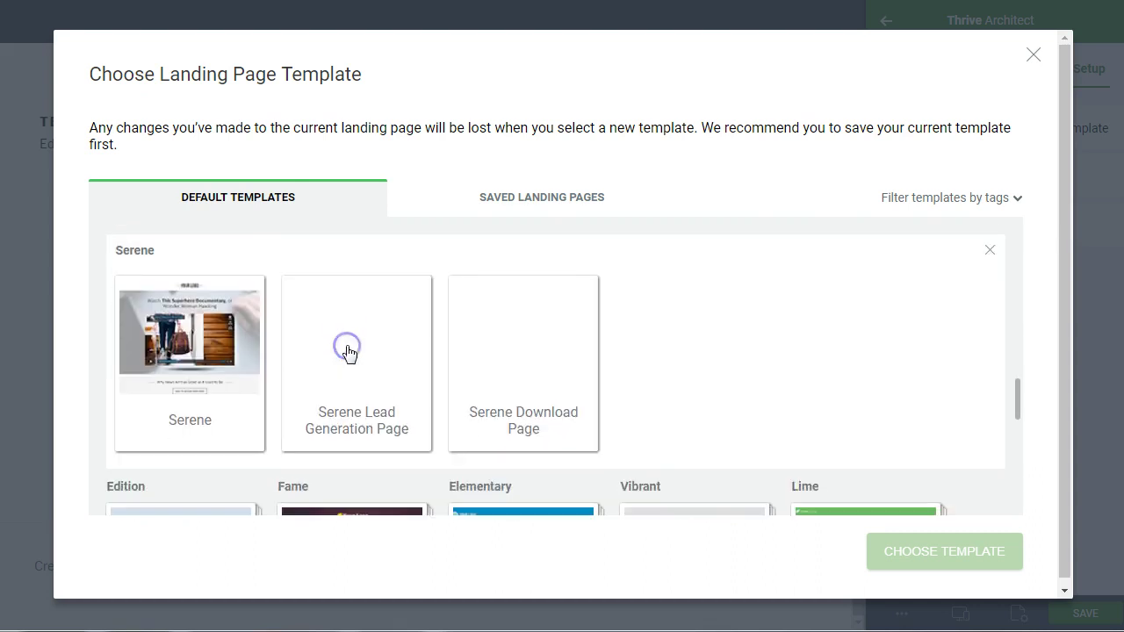
click(172, 330)
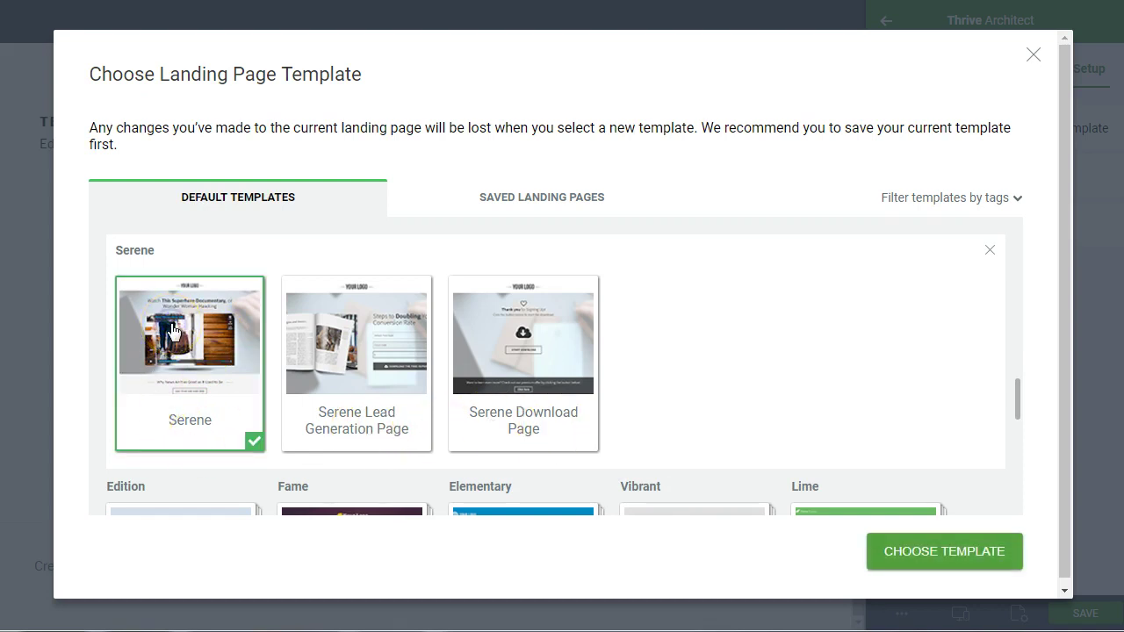
click(929, 555)
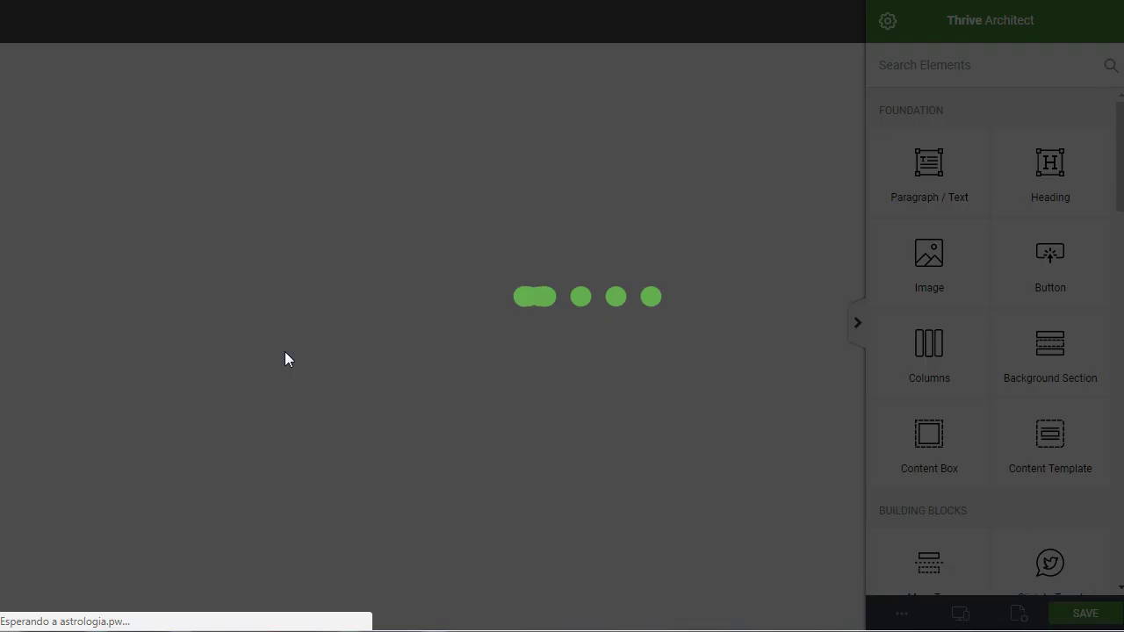
drag(622, 214, 638, 238)
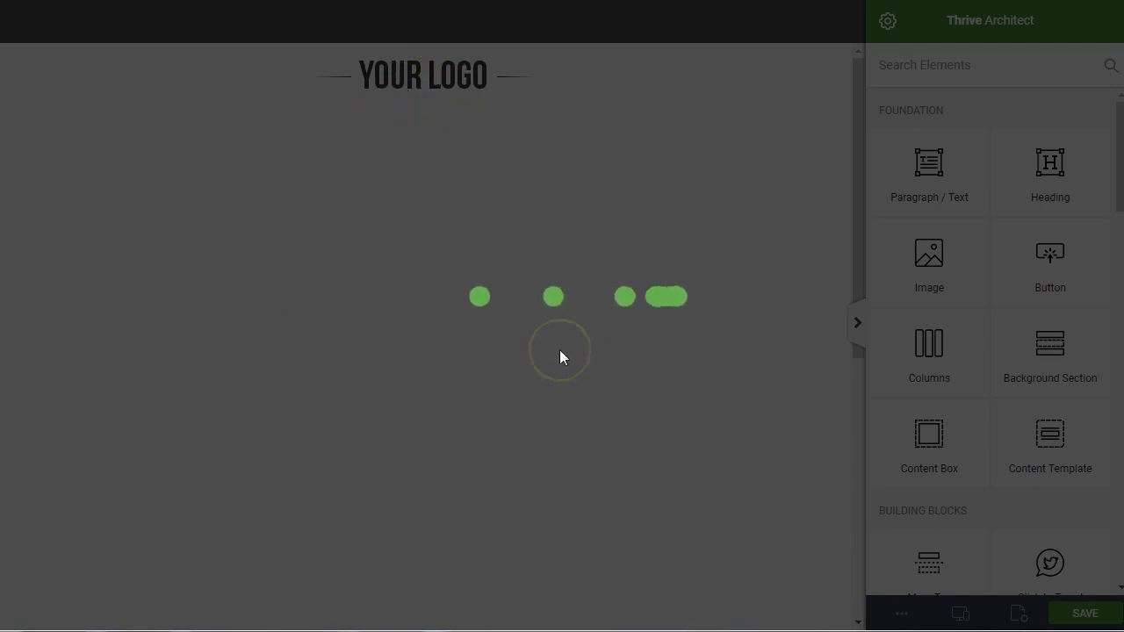
click(278, 447)
click(193, 413)
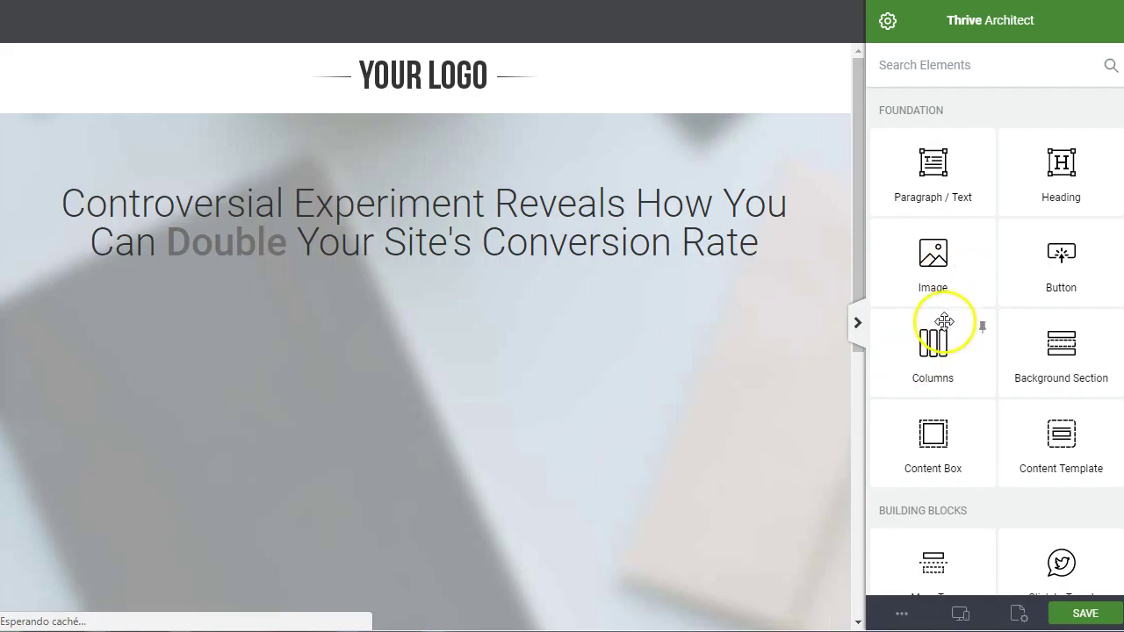
click(457, 226)
click(770, 314)
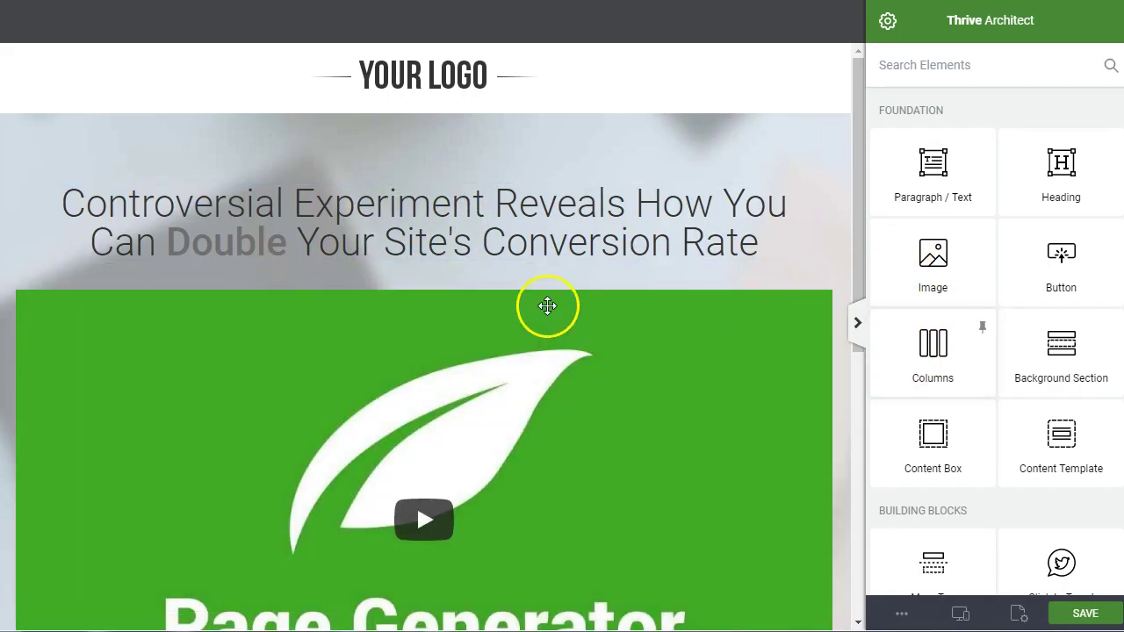
click(360, 217)
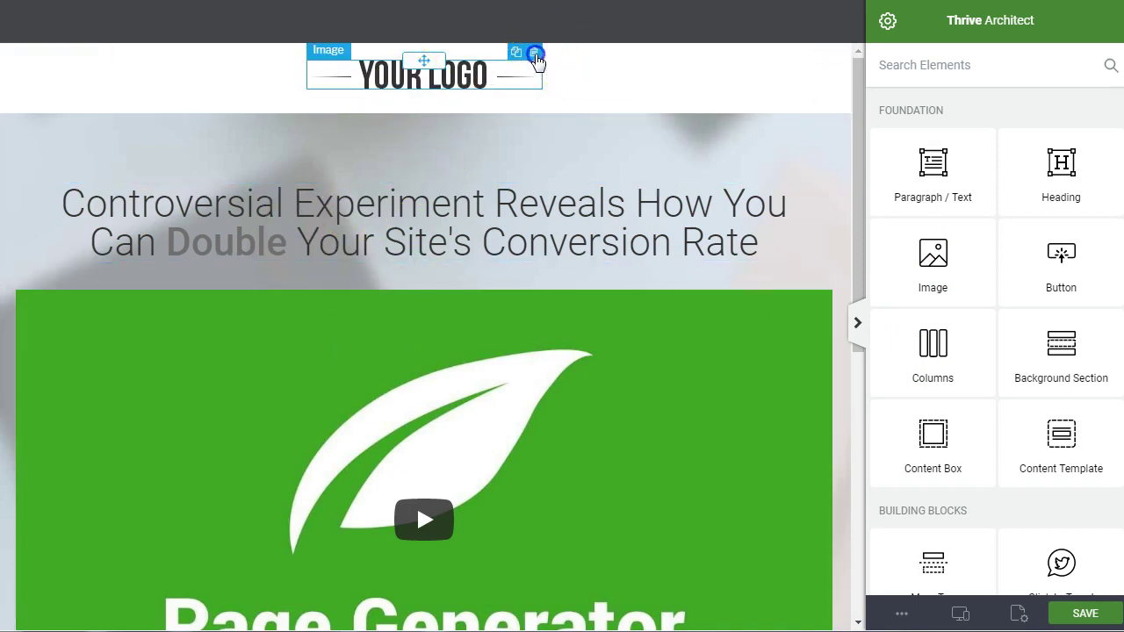
Delete the logo image above the heading and the empty background section that contained it.
click(535, 54)
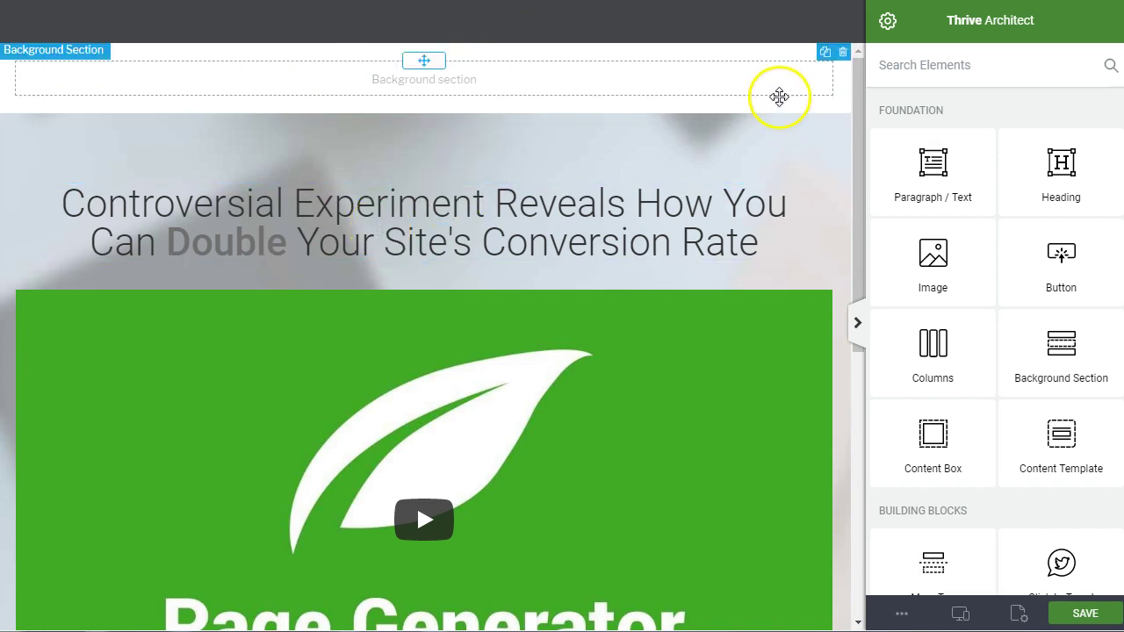
click(843, 52)
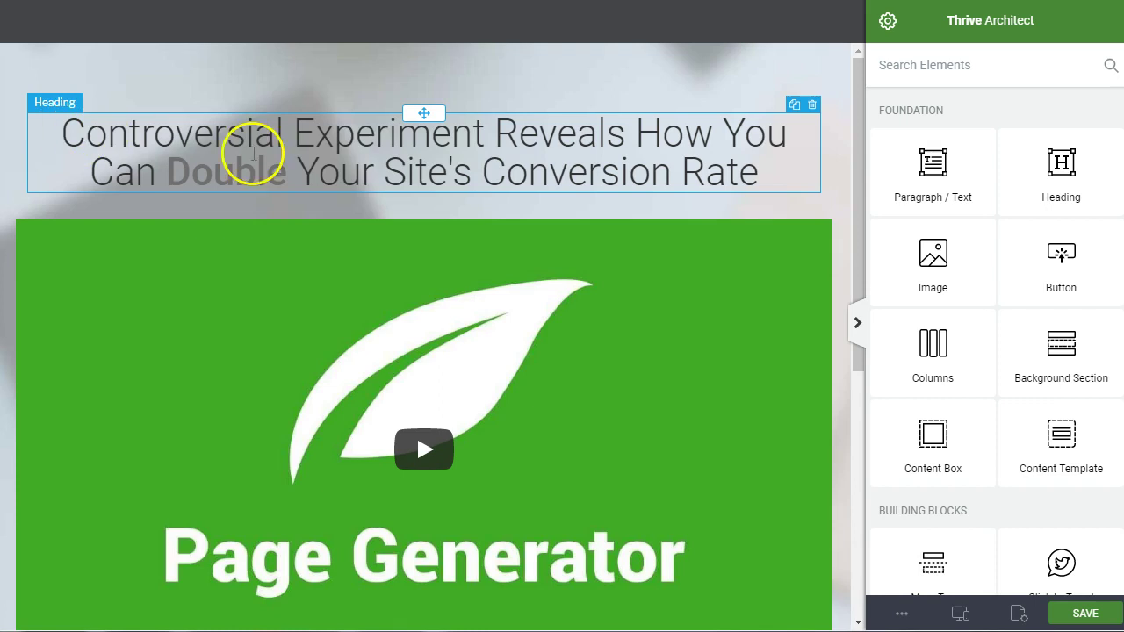
Examine the Serene page from the heading and video down to the sign-up button and the footer.
scroll(332, 294, down, 3)
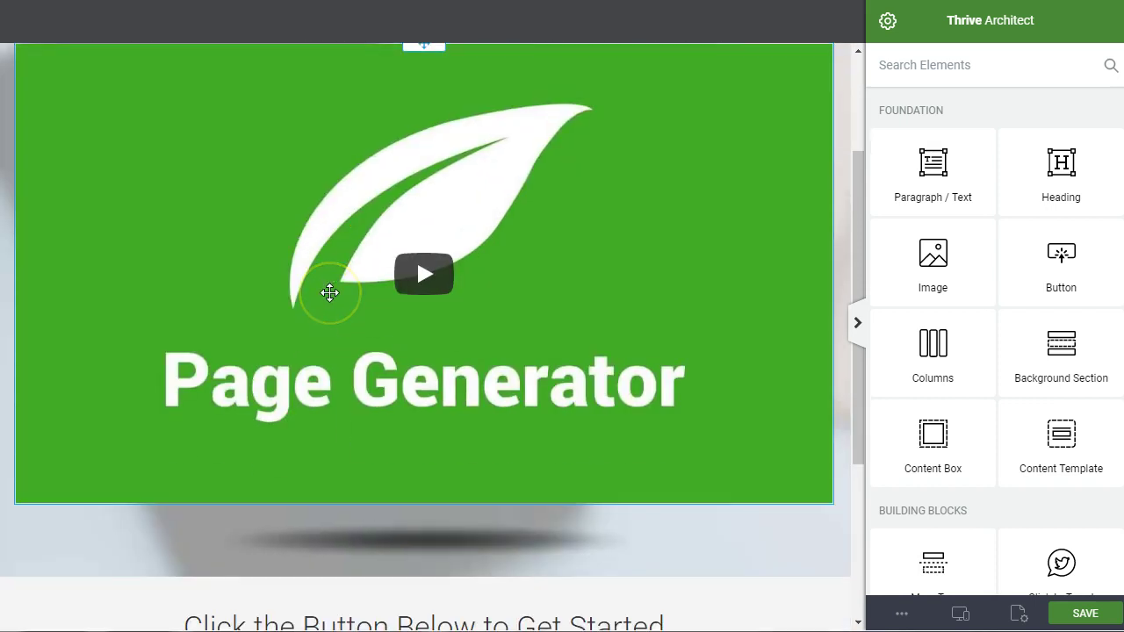
scroll(329, 216, down, 2)
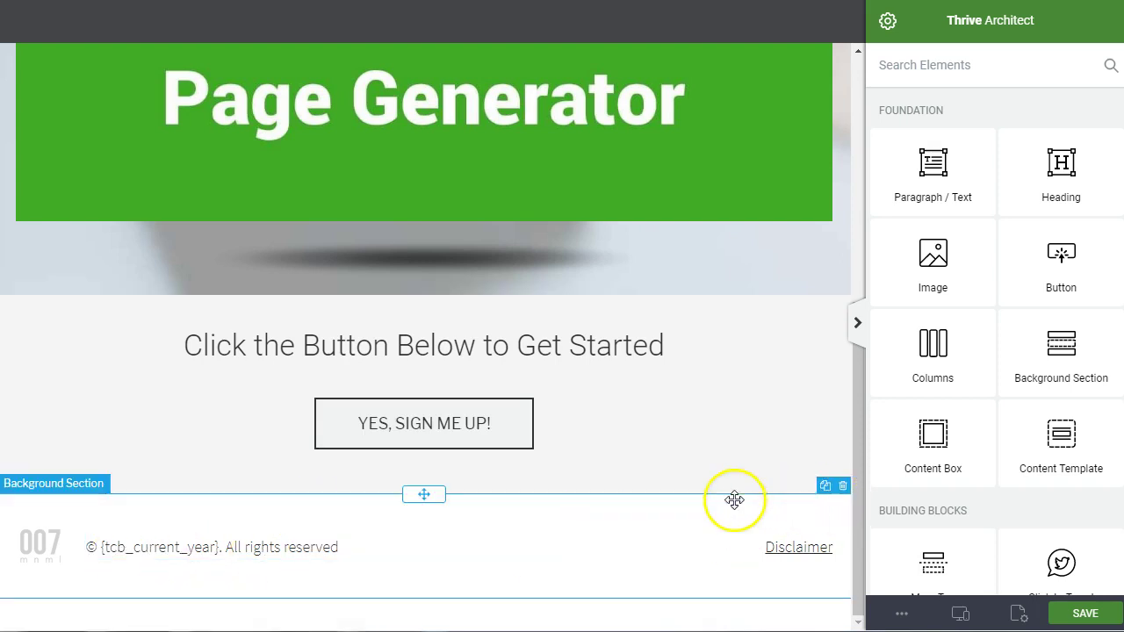
scroll(170, 426, up, 5)
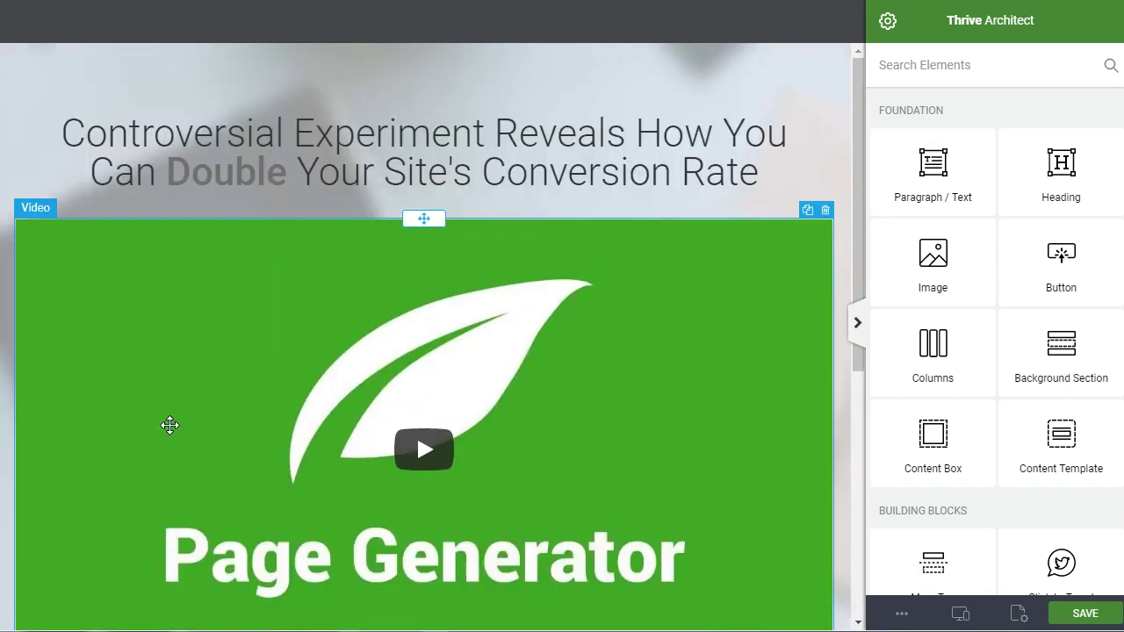
scroll(170, 427, down, 5)
click(284, 562)
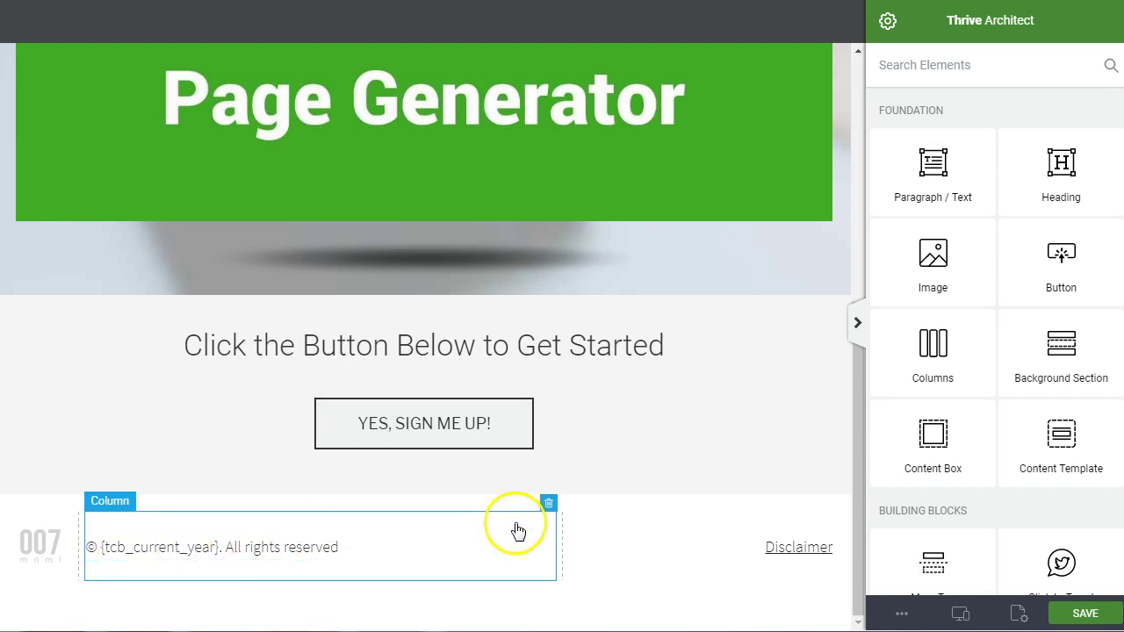
scroll(713, 398, up, 2)
scroll(713, 398, up, 4)
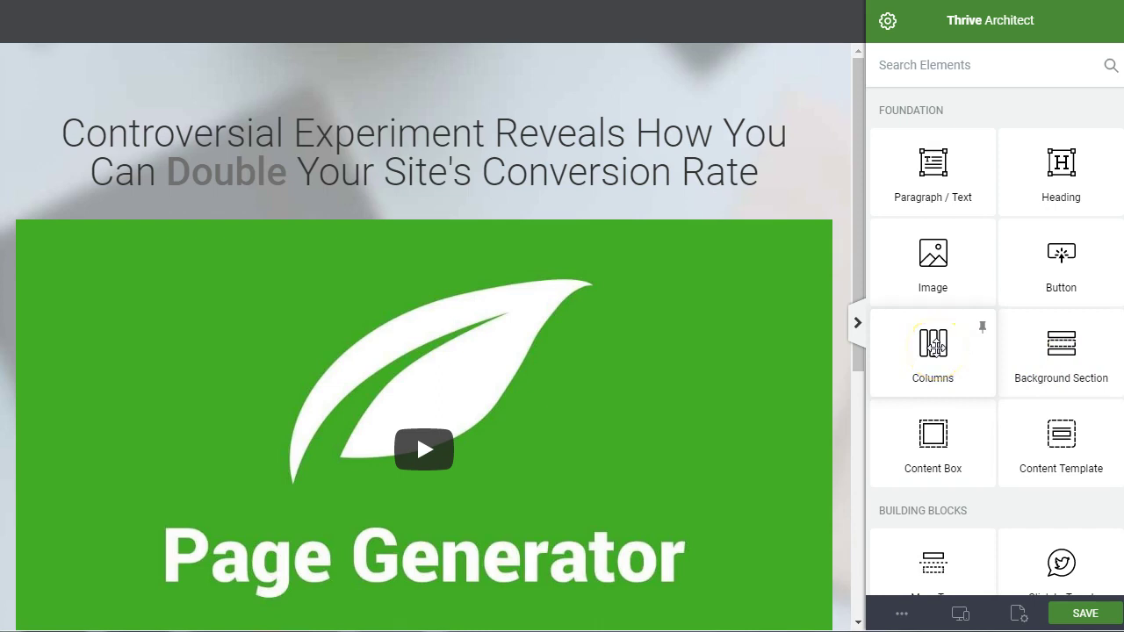
Insert a Columns element below the footer and give it the two-column 2/3 and 1/3 layout.
scroll(377, 392, down, 5)
scroll(938, 313, down, 2)
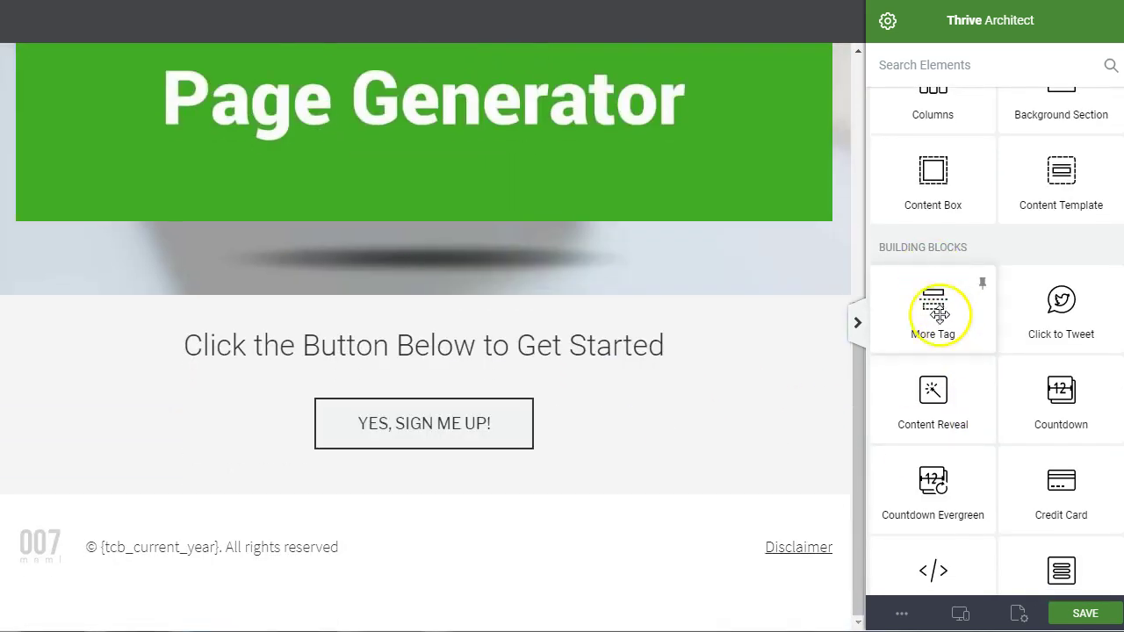
scroll(940, 269, up, 2)
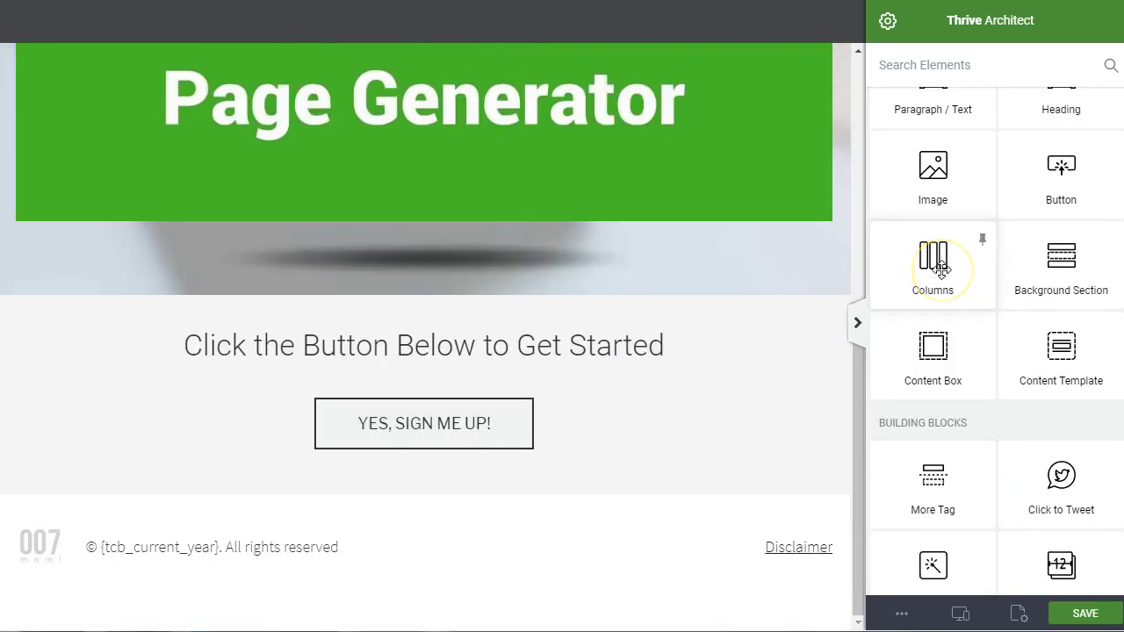
scroll(941, 270, up, 1)
scroll(193, 394, down, 1)
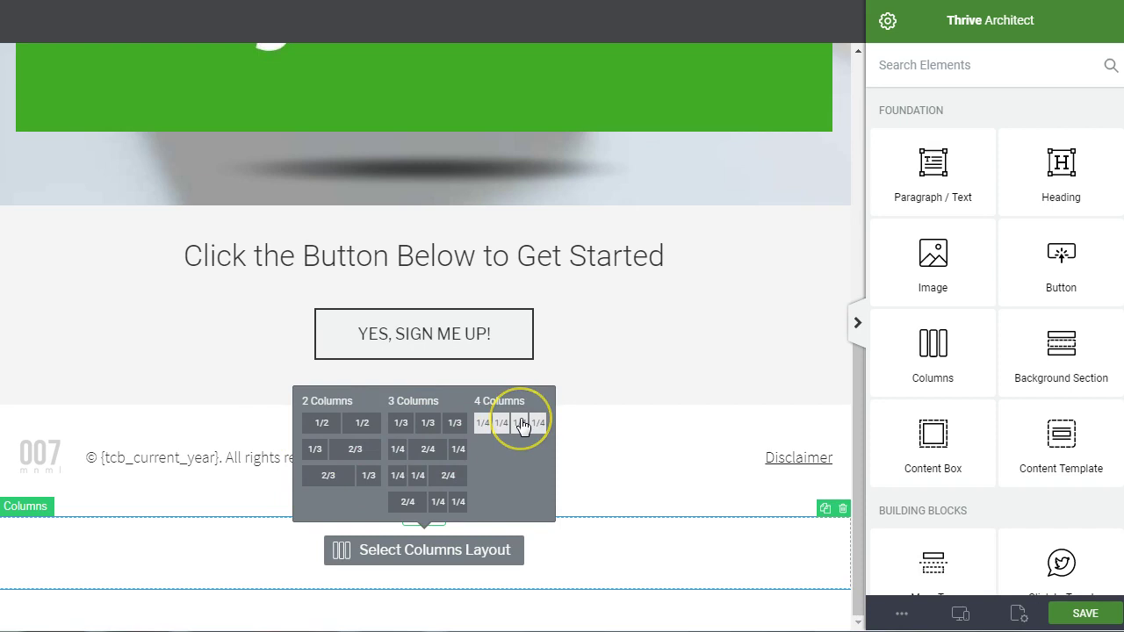
click(337, 475)
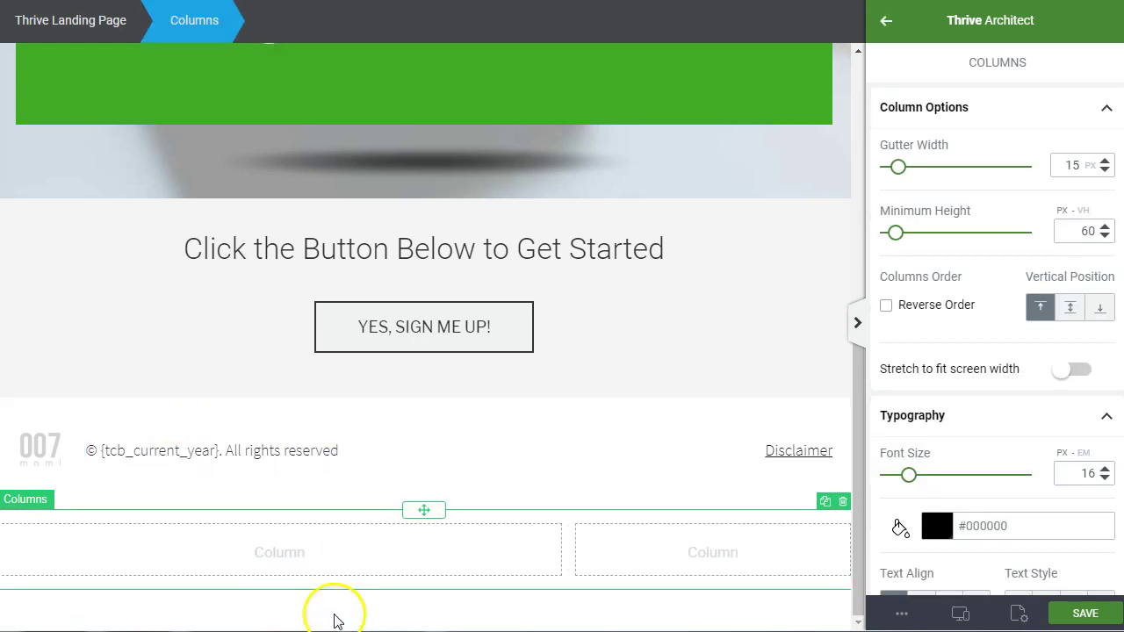
Examine the wider column's typography settings, including its advanced letter spacing and text shadow options.
click(288, 555)
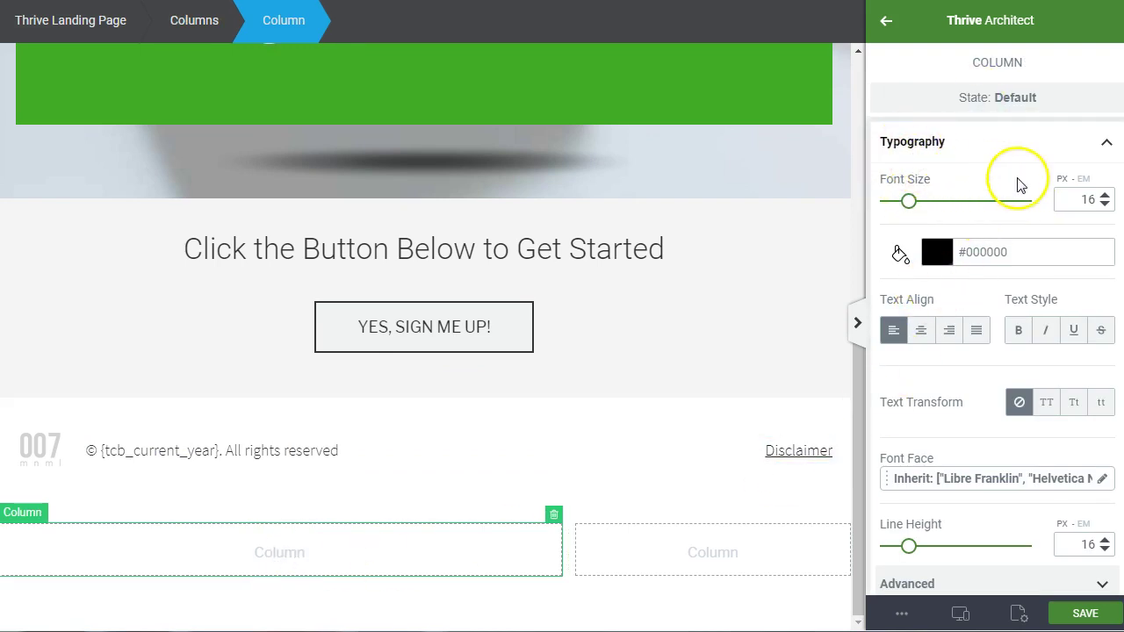
scroll(994, 263, down, 2)
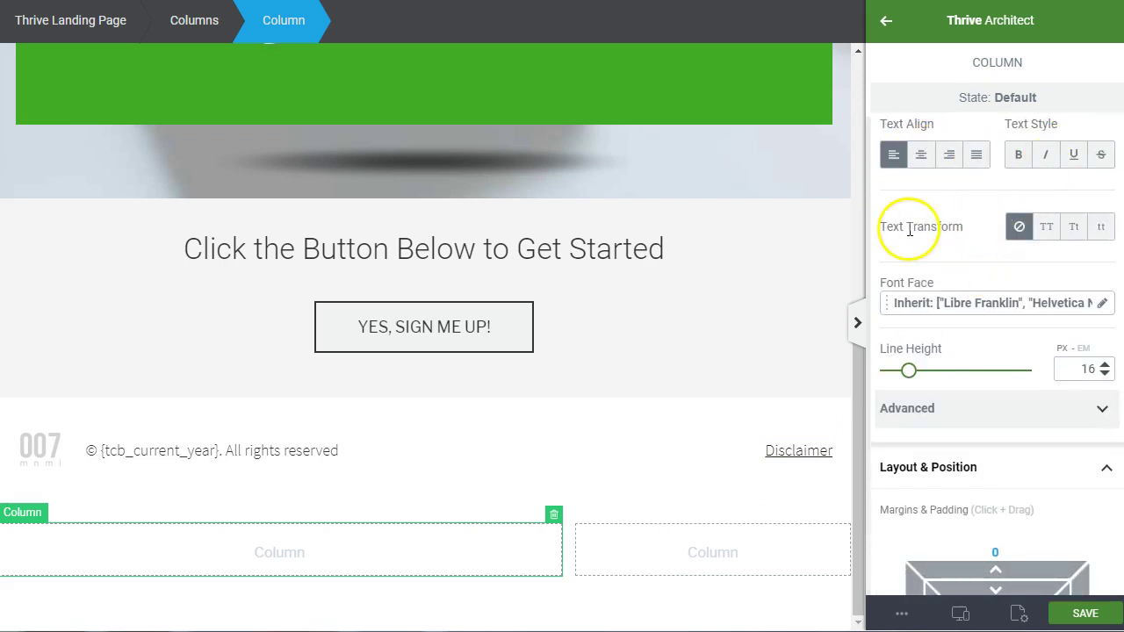
scroll(932, 247, down, 2)
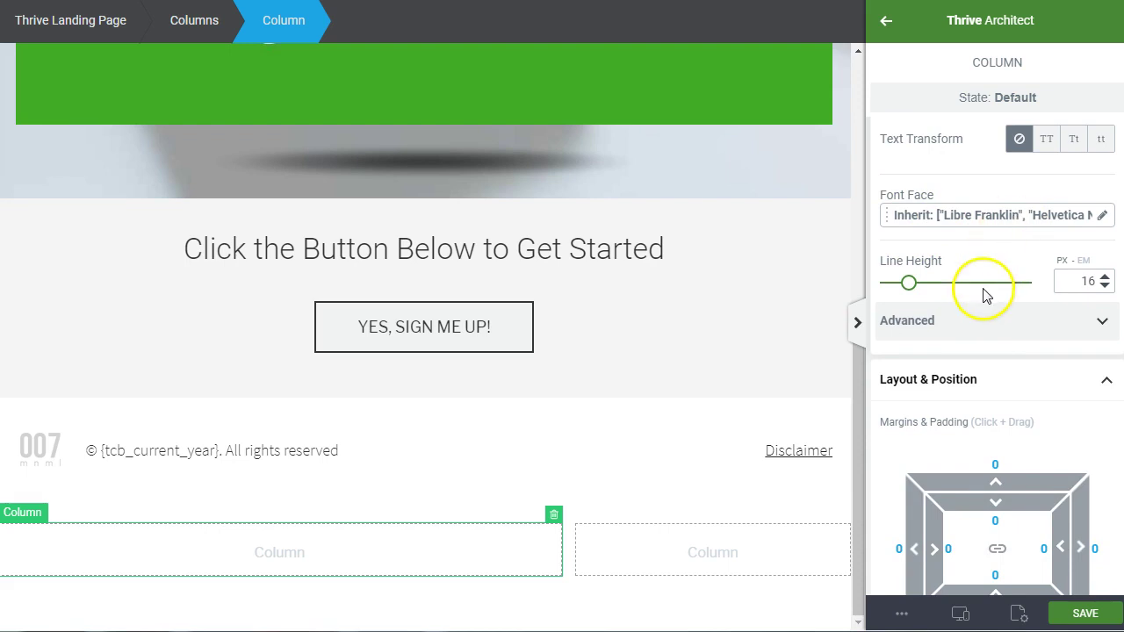
scroll(985, 296, down, 2)
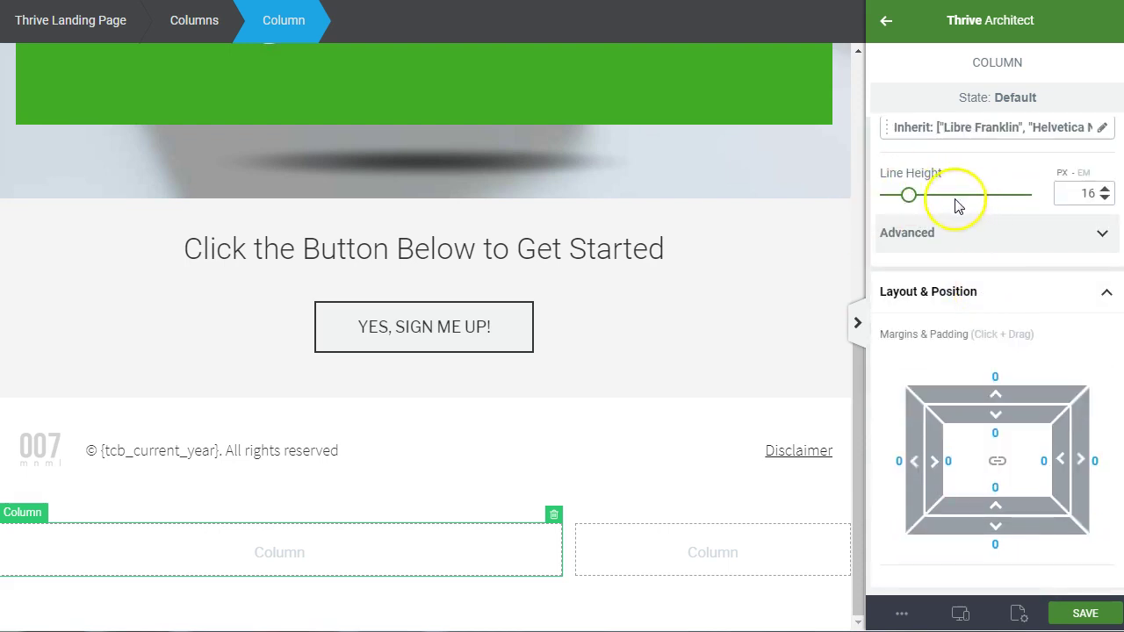
click(1100, 236)
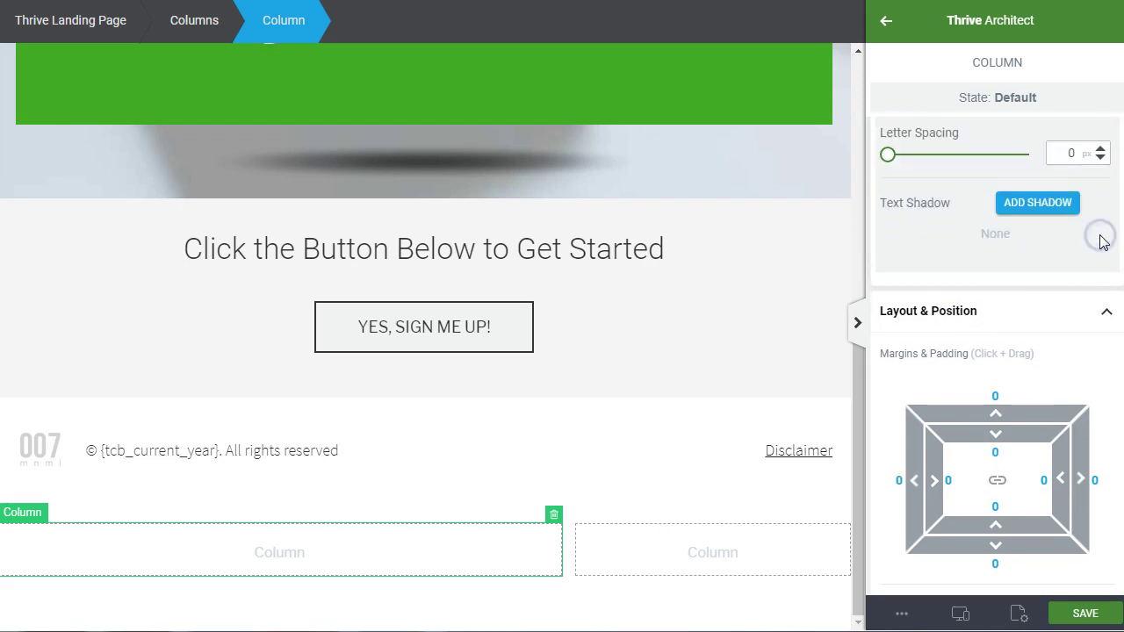
scroll(1028, 243, up, 2)
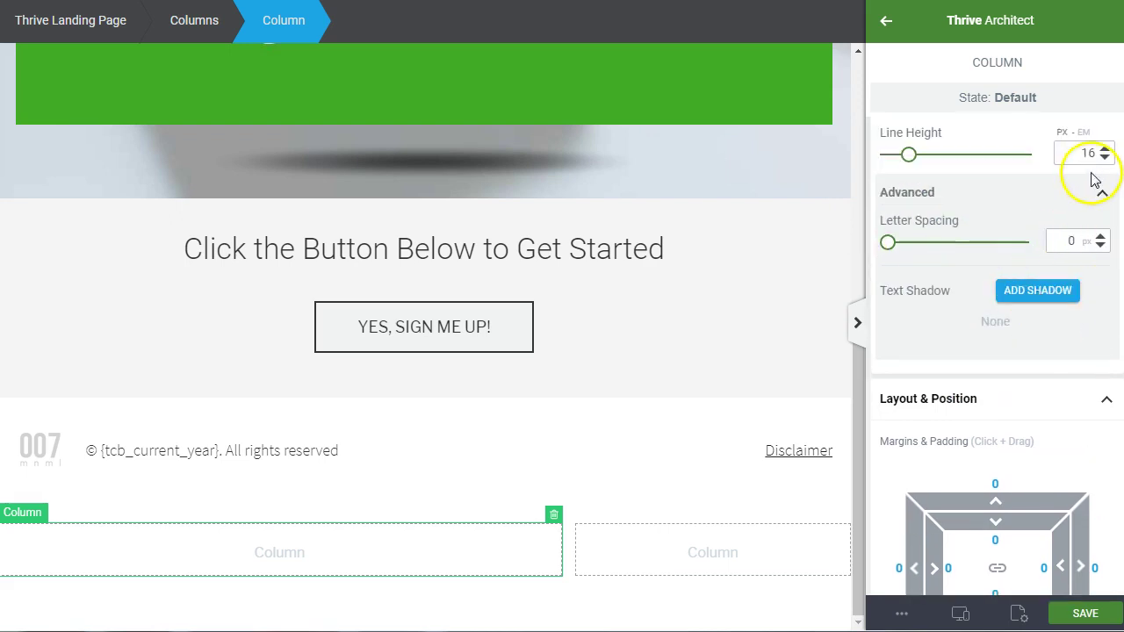
click(1102, 197)
Set the wider column's top and bottom padding to 15.
scroll(1024, 251, down, 3)
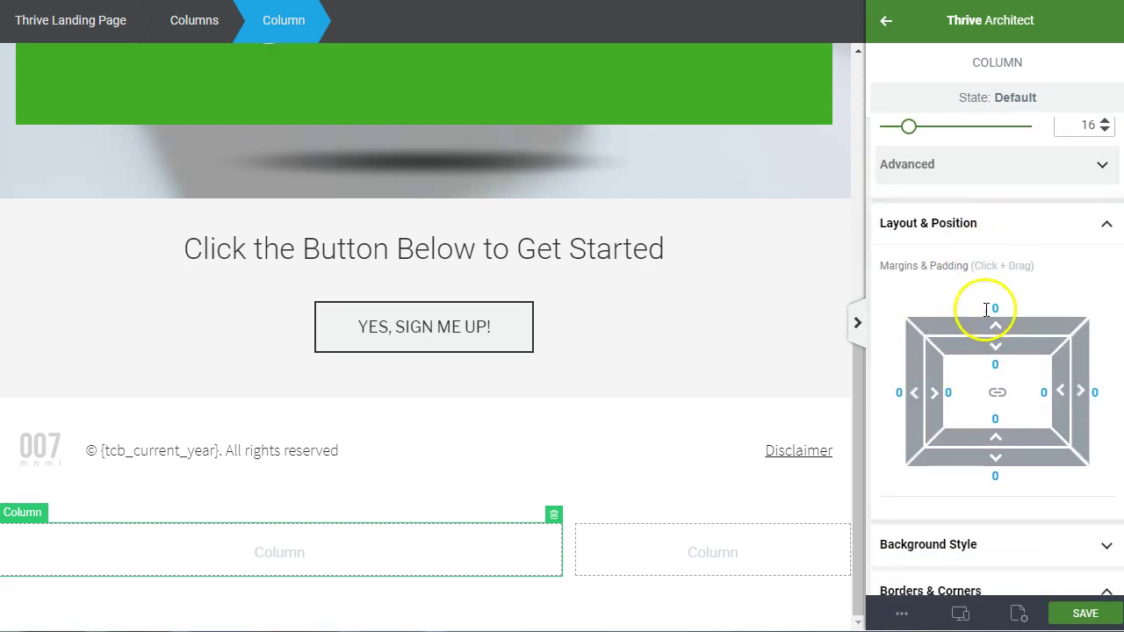
scroll(1009, 389, down, 2)
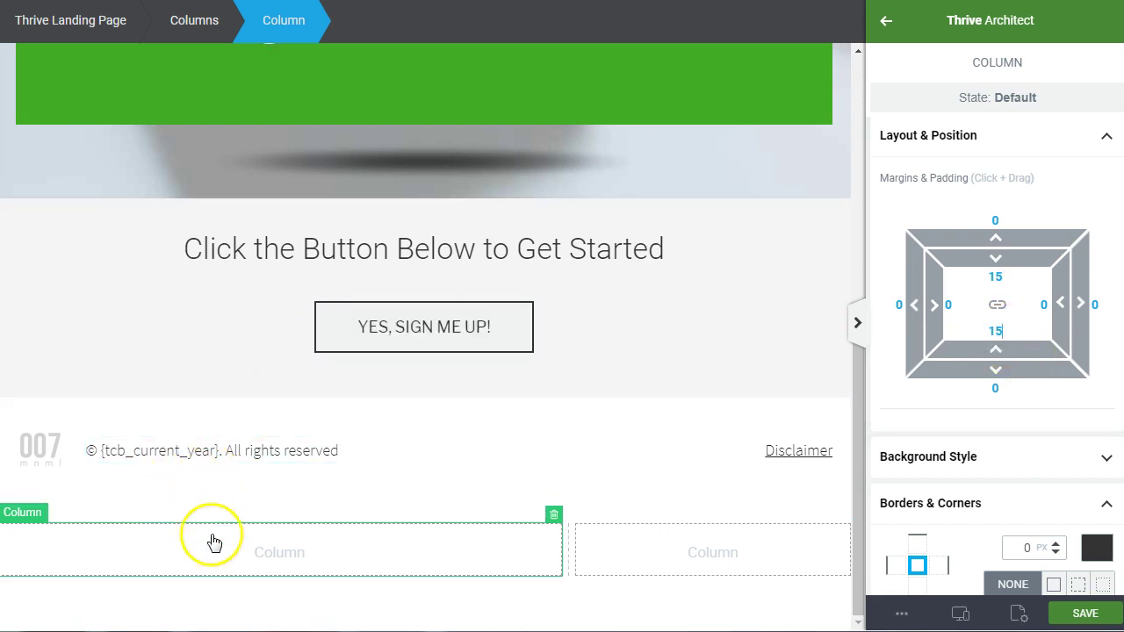
scroll(1054, 419, down, 4)
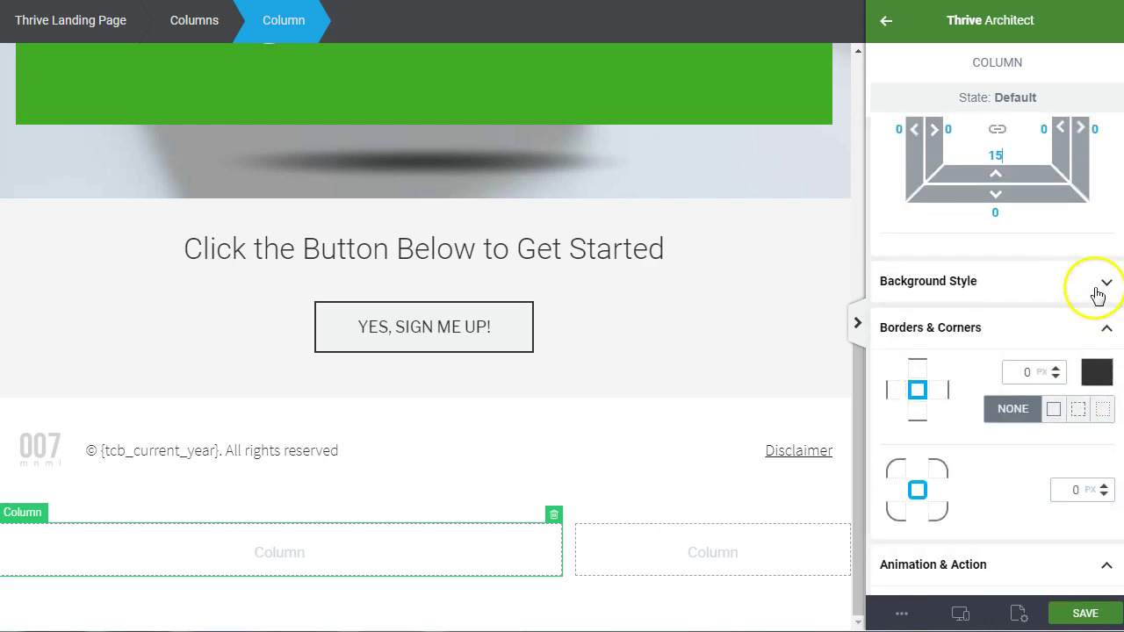
click(1108, 288)
scroll(935, 376, down, 2)
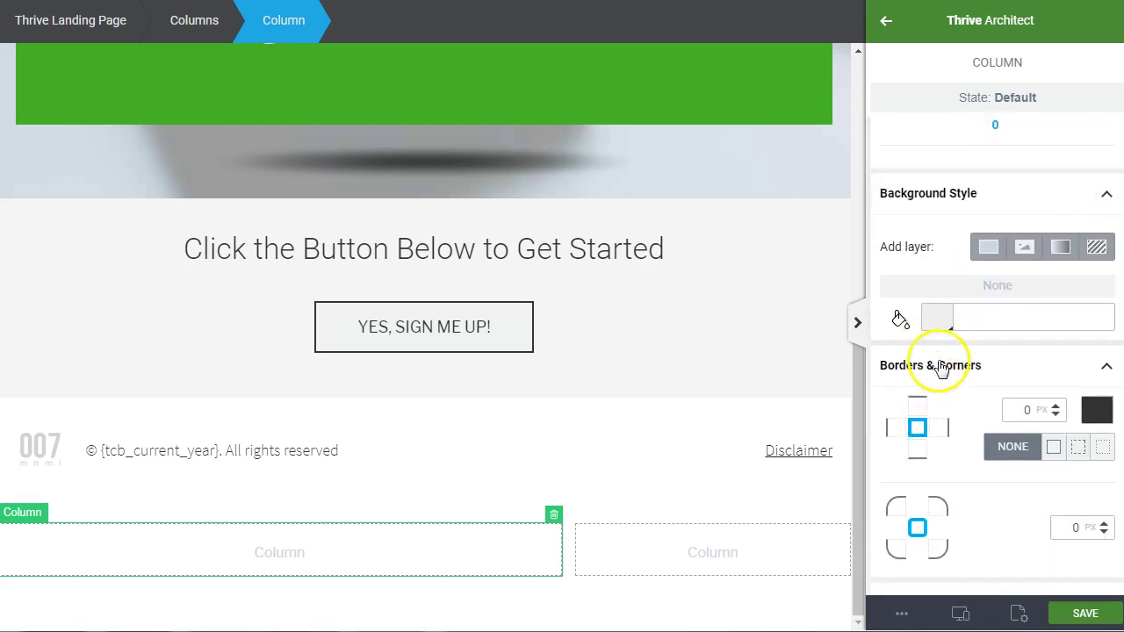
click(1057, 248)
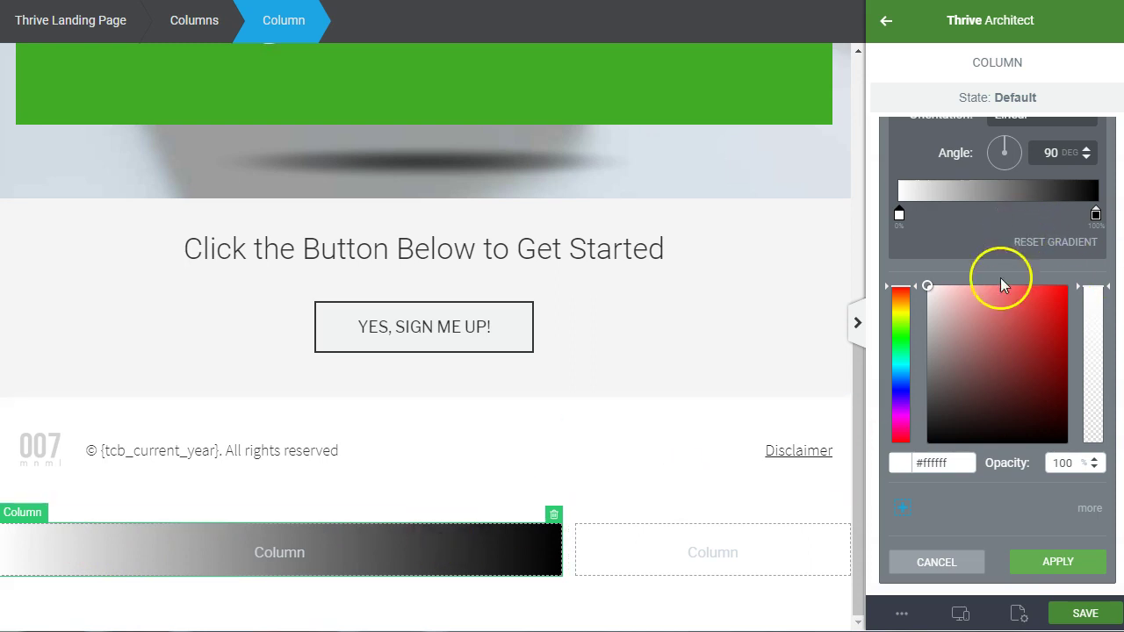
scroll(994, 362, up, 3)
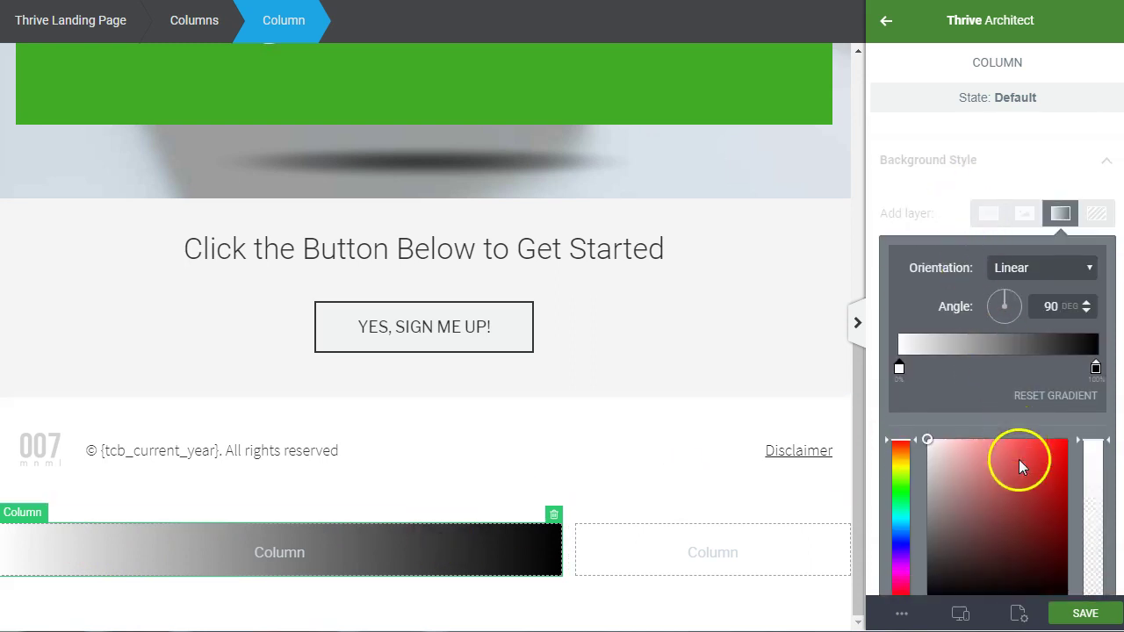
scroll(1019, 459, down, 3)
click(936, 562)
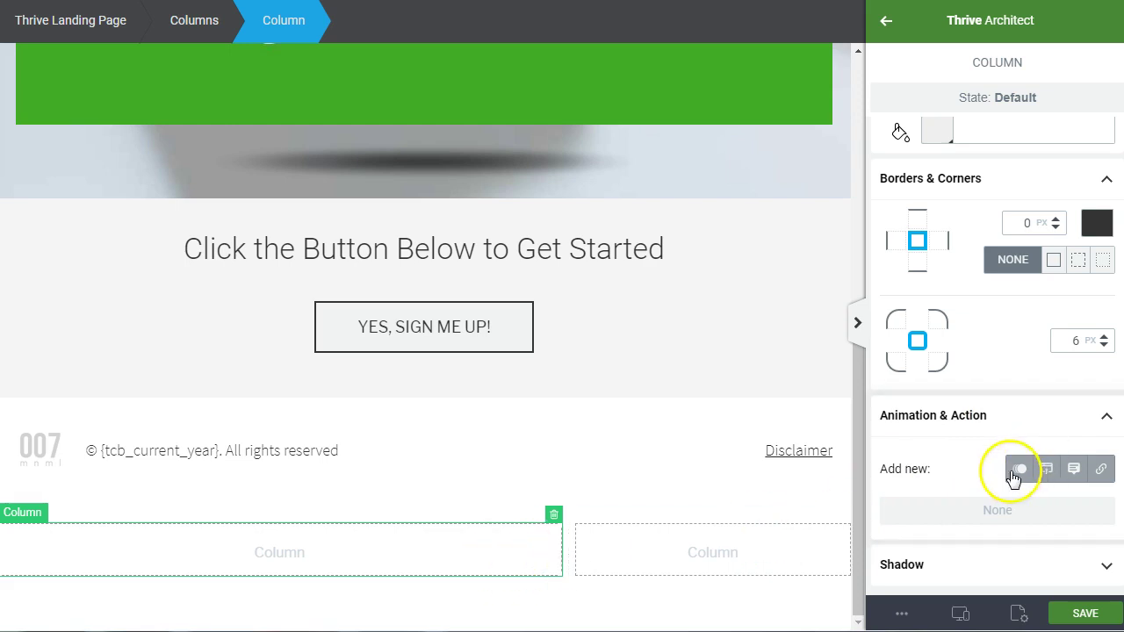
Give the wider column a 6 px corner radius and add a Zoom out animation to it.
click(1019, 472)
click(988, 493)
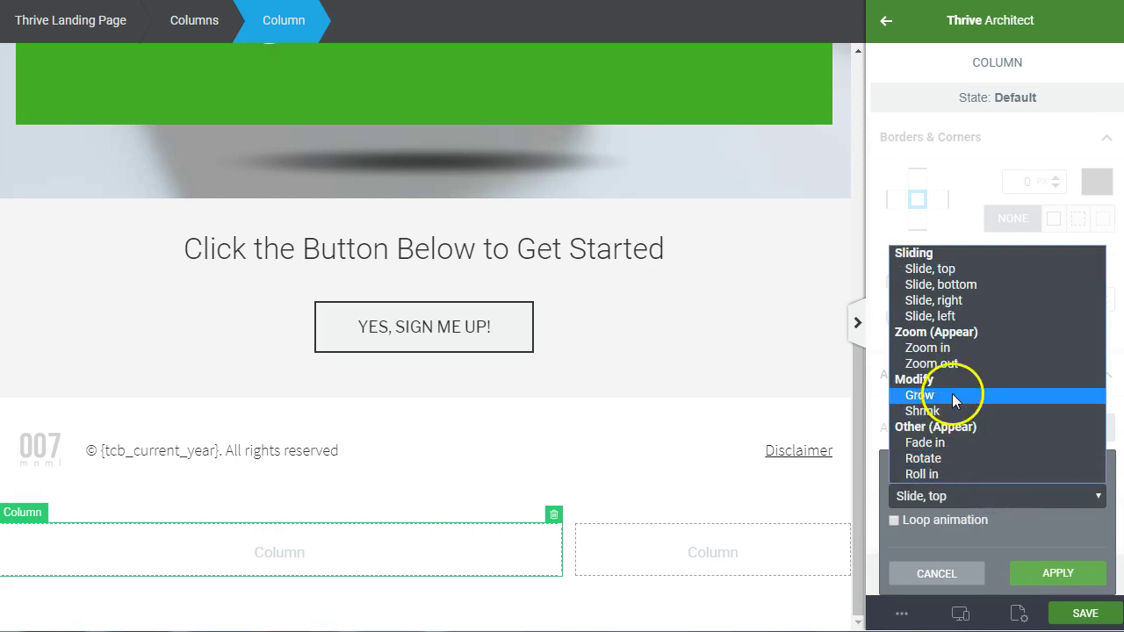
click(966, 363)
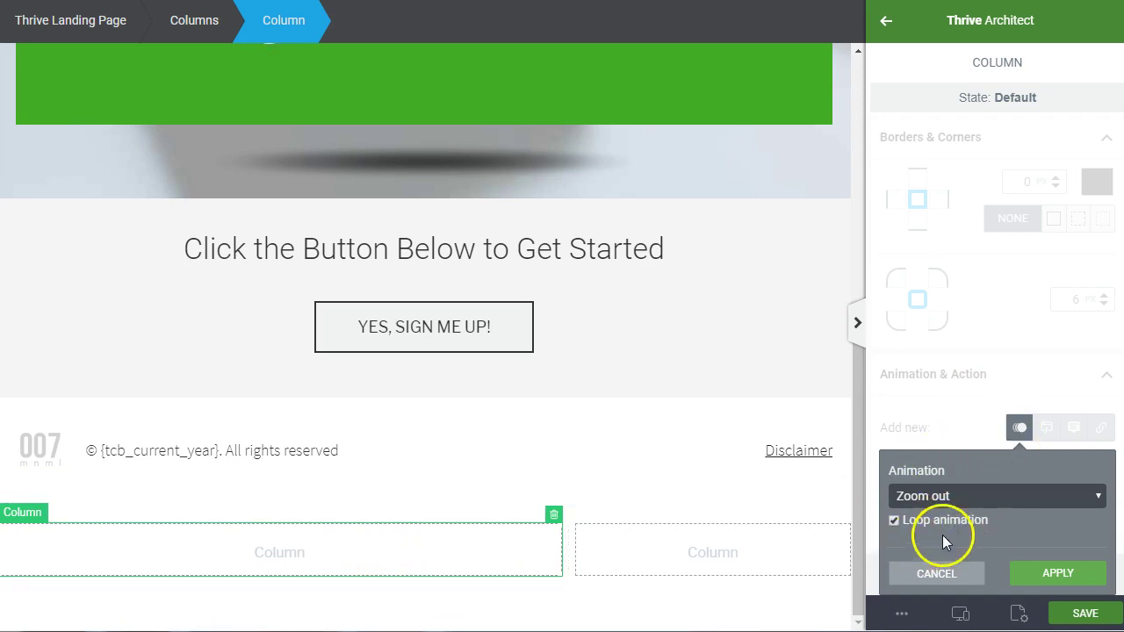
click(895, 520)
click(1045, 575)
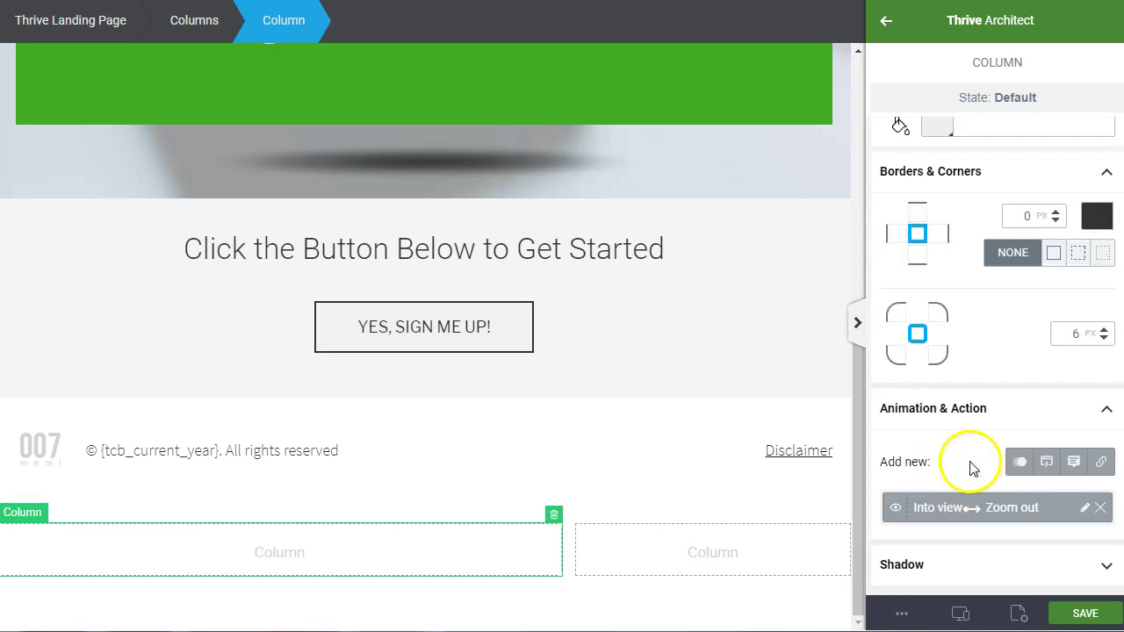
Apply a drop shadow with the default settings to the wider column and leave its settings.
click(1104, 566)
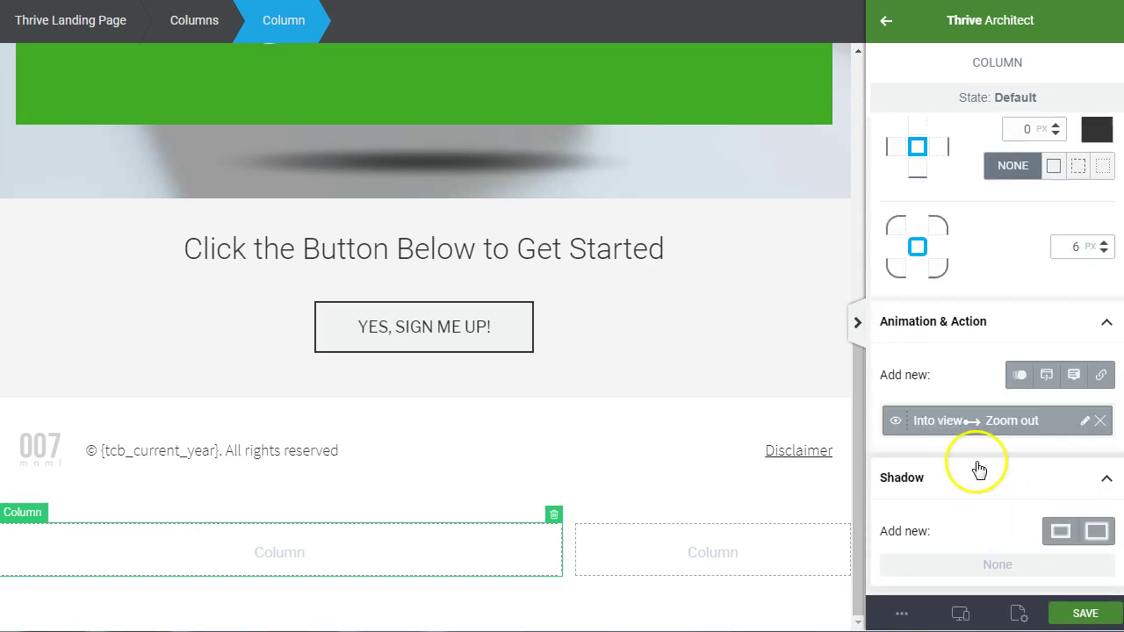
click(1093, 531)
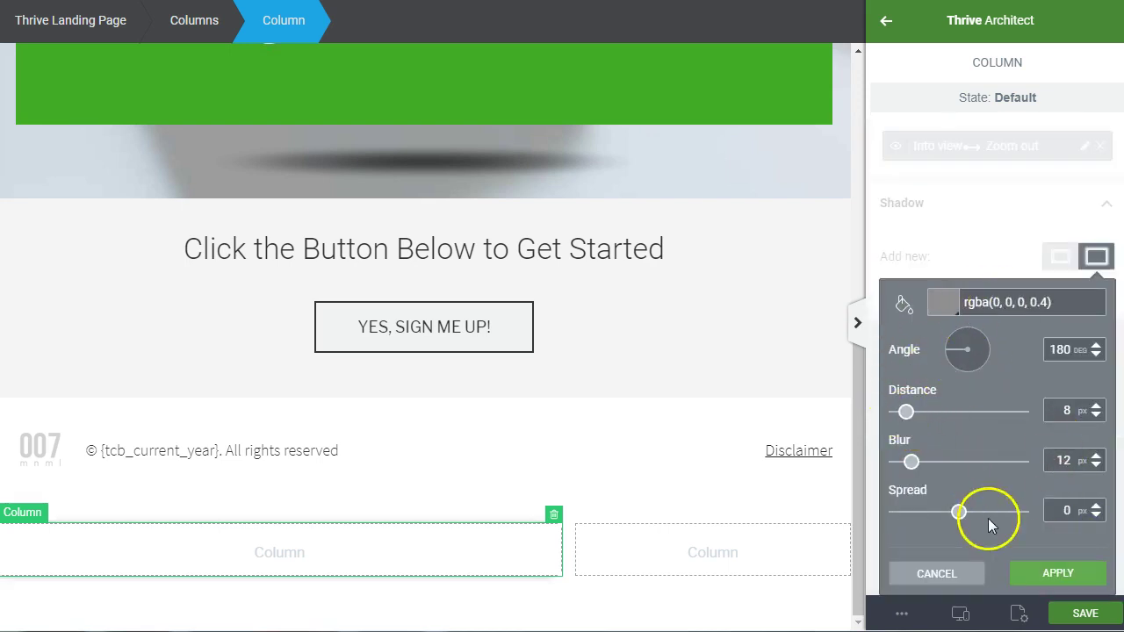
click(1056, 574)
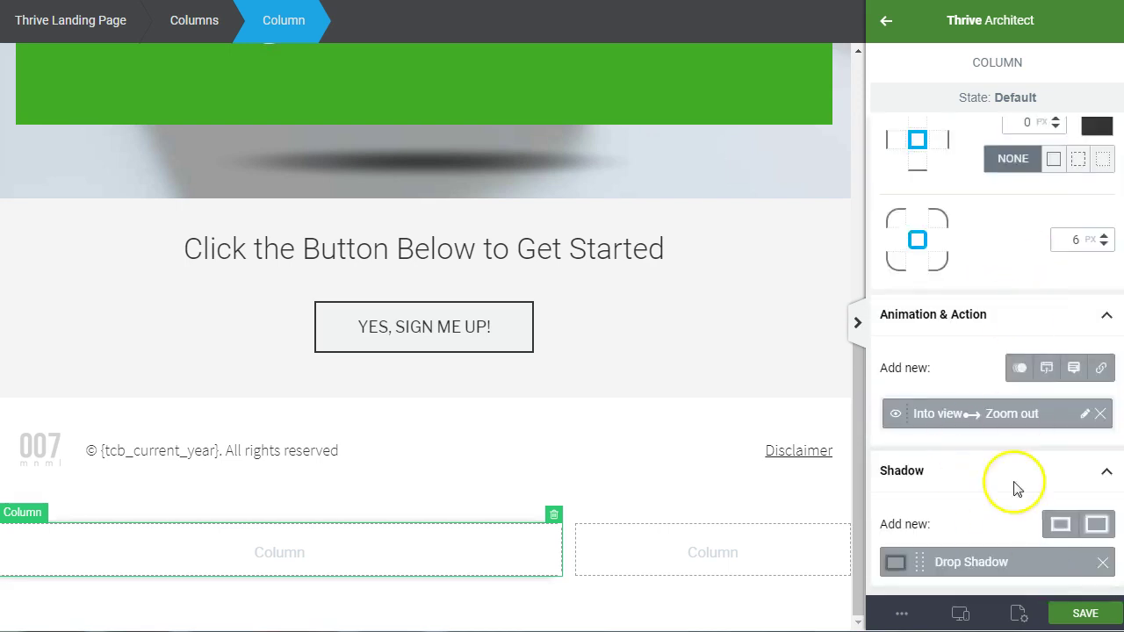
scroll(996, 334, up, 3)
scroll(994, 312, up, 10)
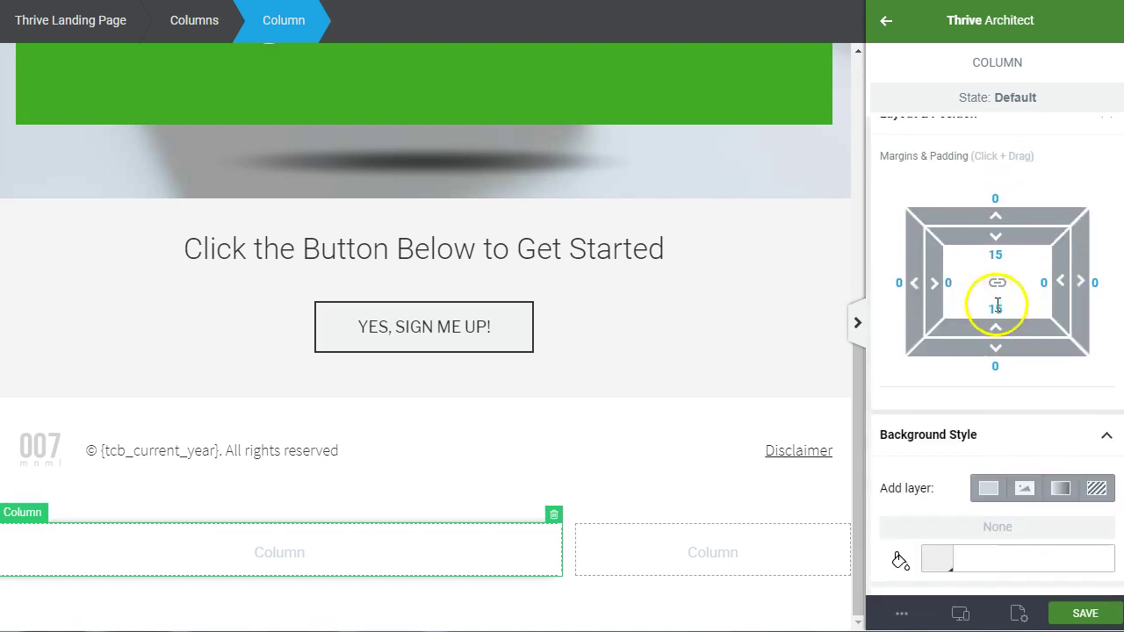
click(884, 24)
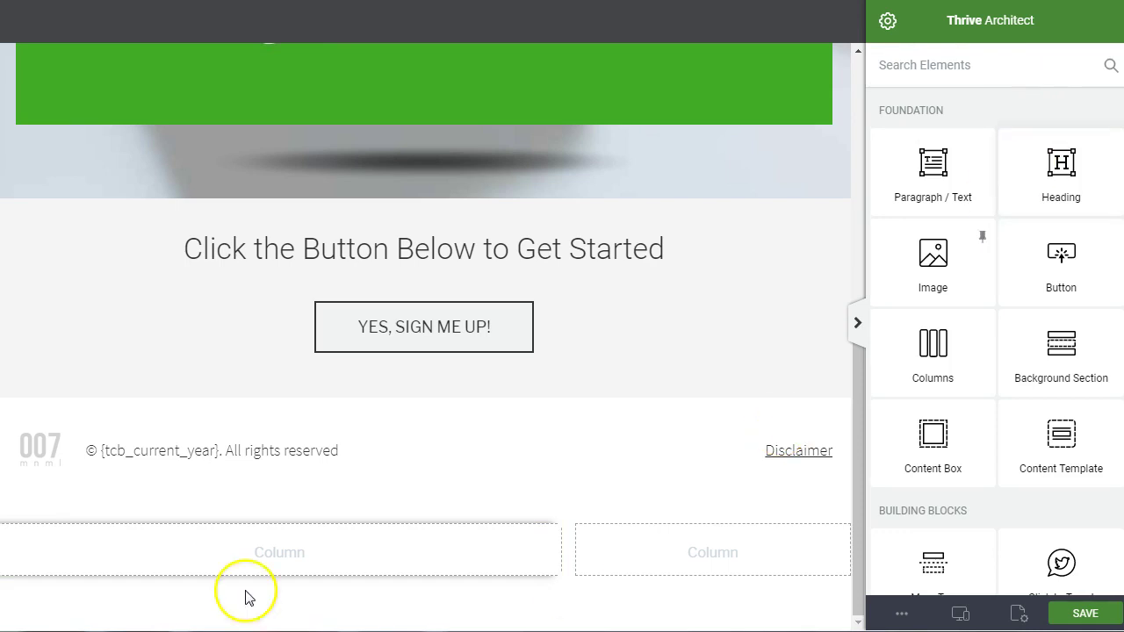
Insert an Image element into the wider column using facebook.png from the media library.
click(307, 549)
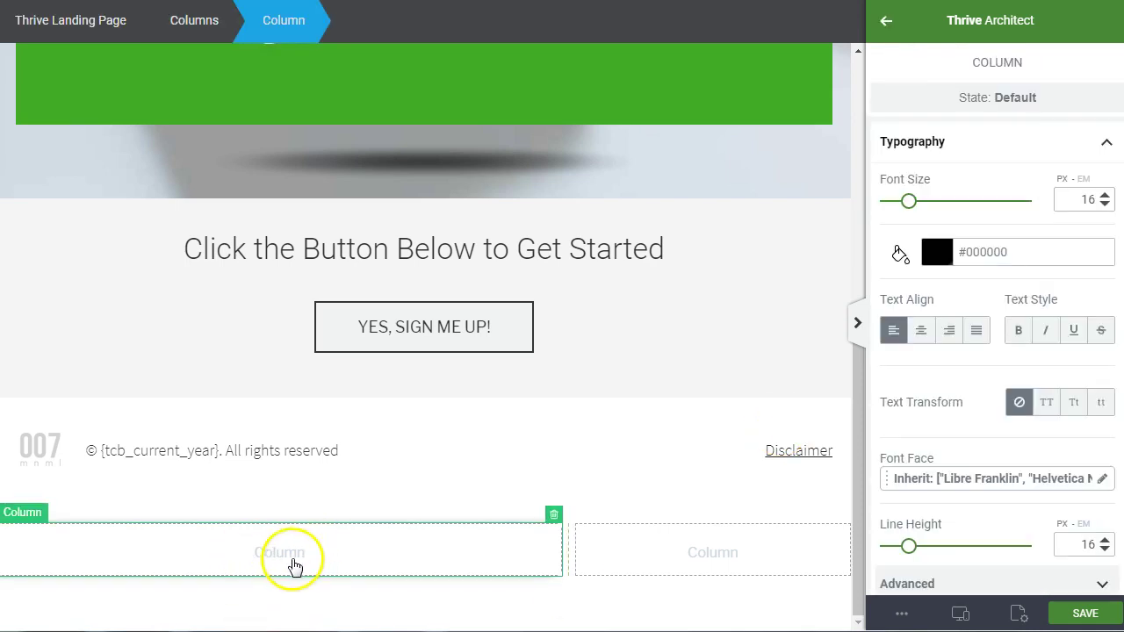
click(887, 27)
scroll(940, 243, down, 1)
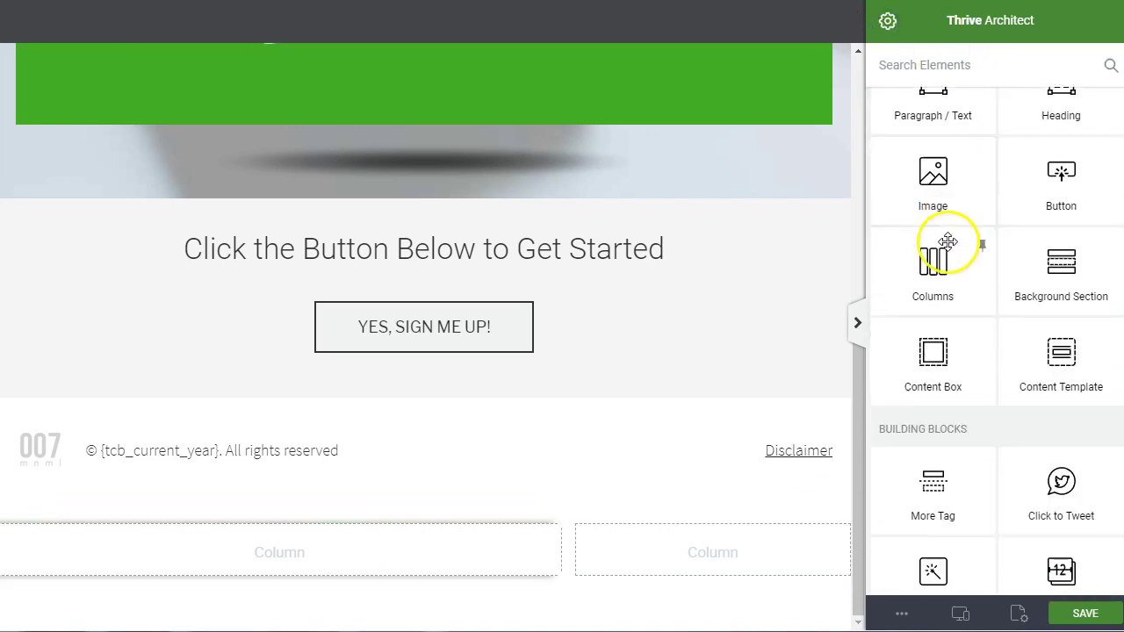
drag(936, 180, 347, 549)
click(281, 213)
click(1036, 581)
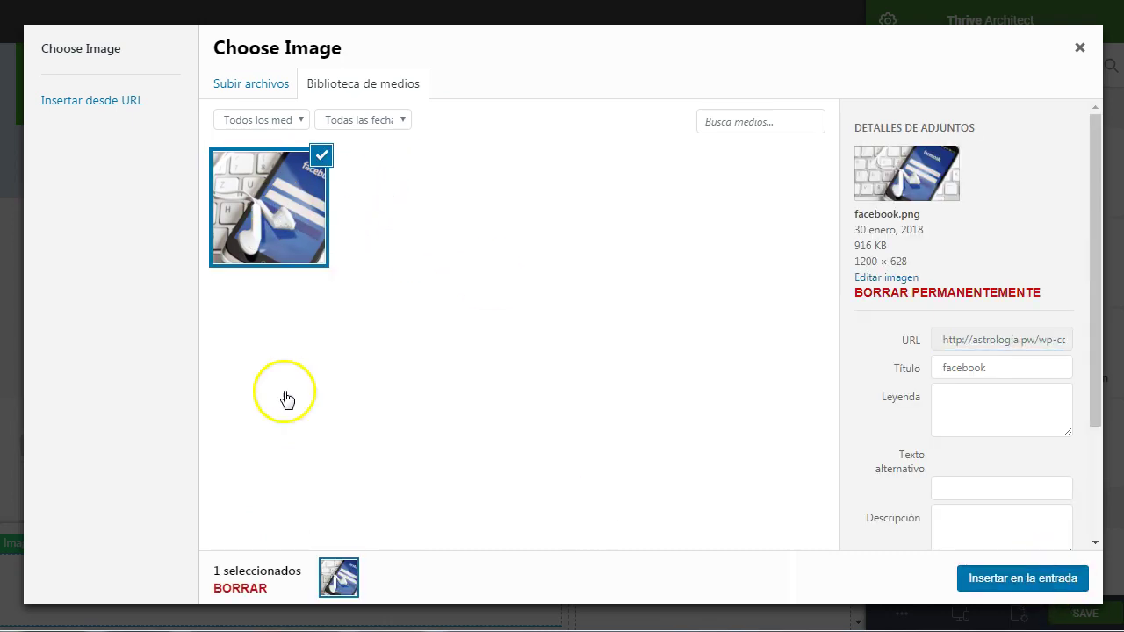
scroll(369, 413, down, 3)
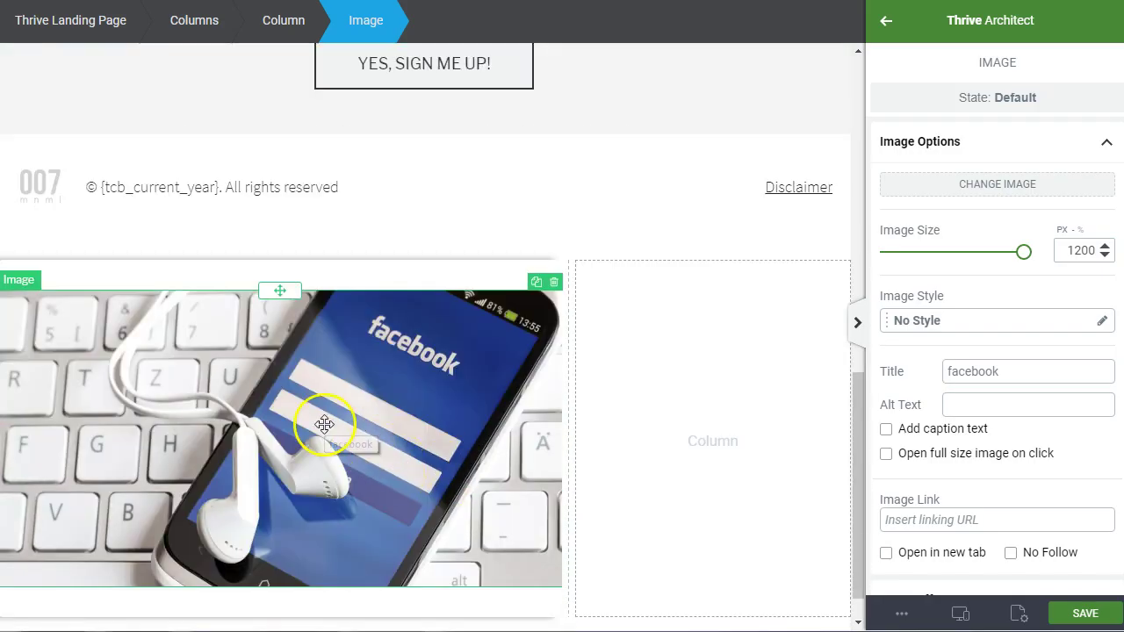
Check which saved content templates are available for the page.
click(735, 383)
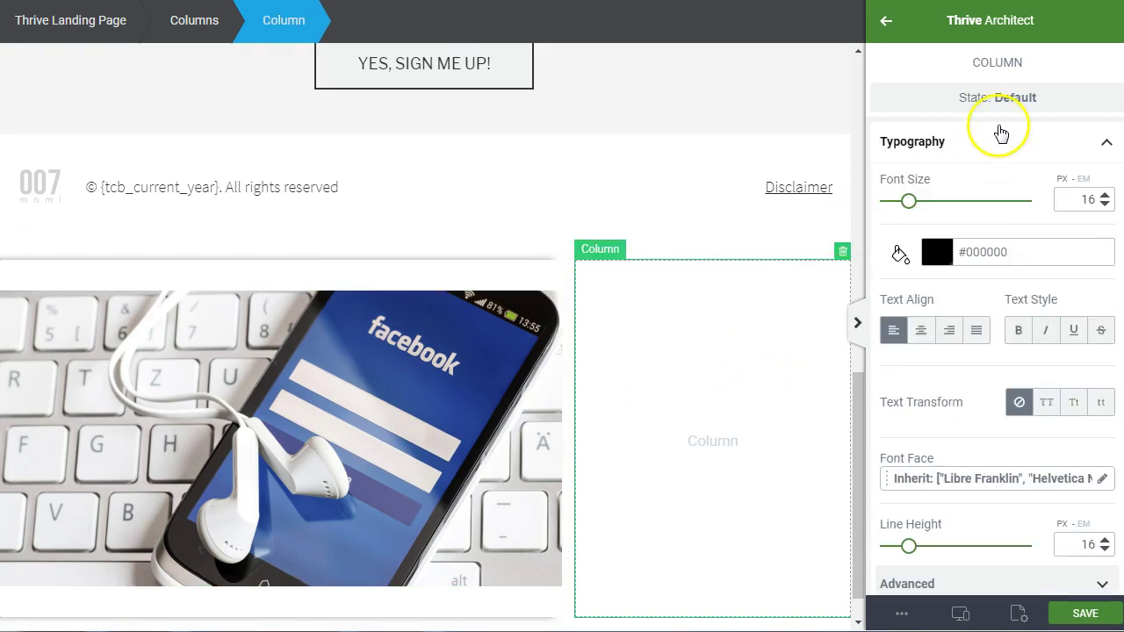
key(Escape)
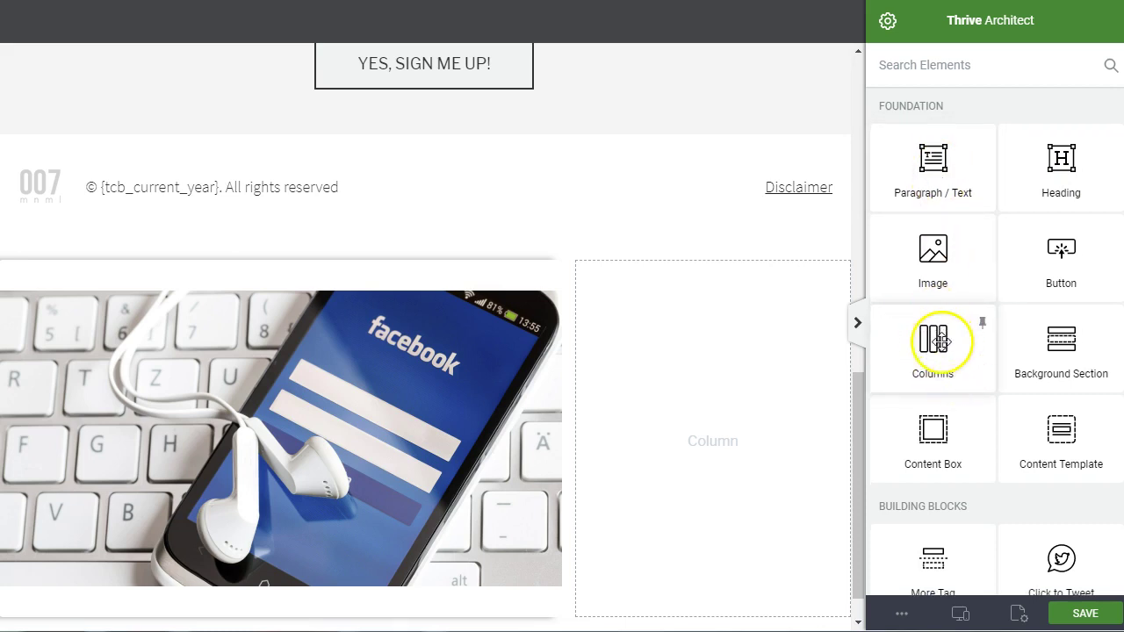
scroll(935, 344, down, 2)
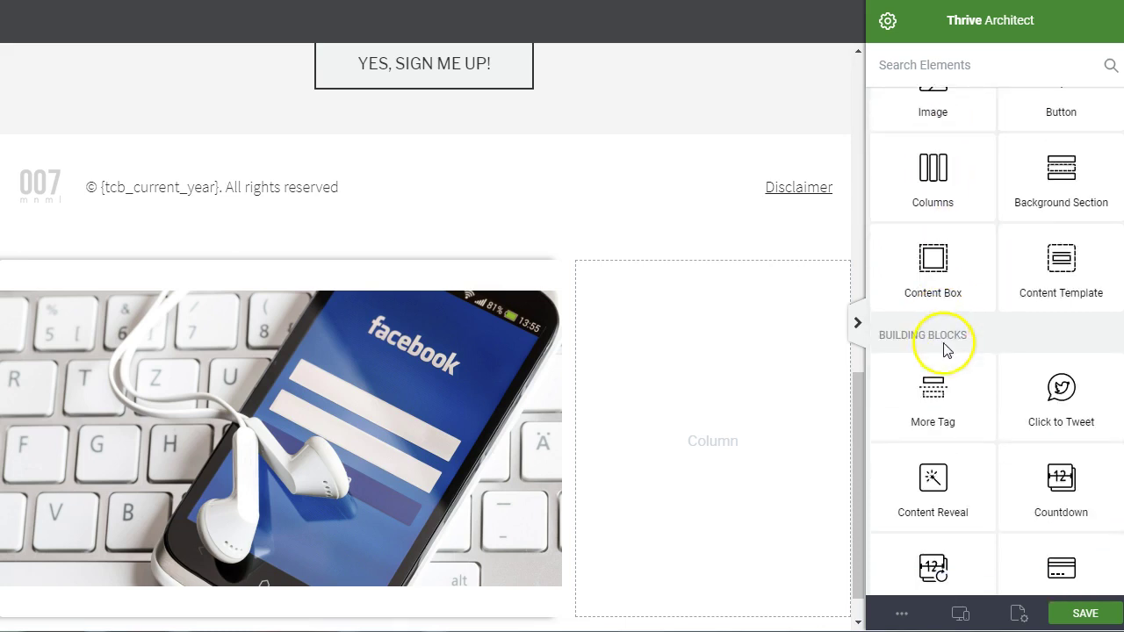
click(1063, 263)
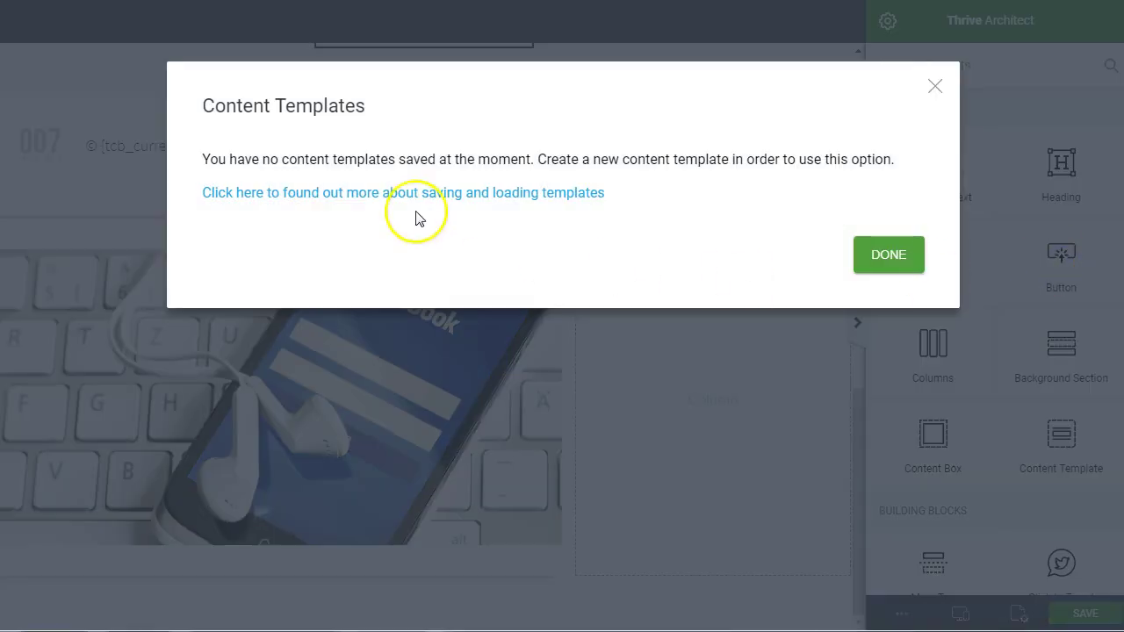
click(936, 88)
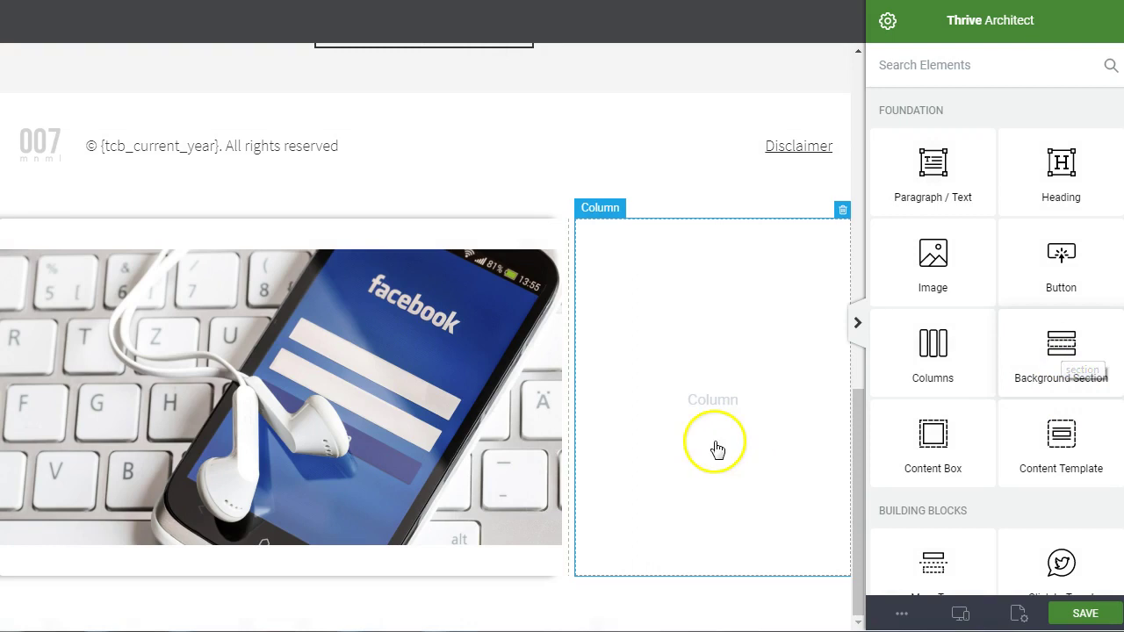
Add a Content Box to the page and move it into the narrower column beside the image.
scroll(957, 387, down, 1)
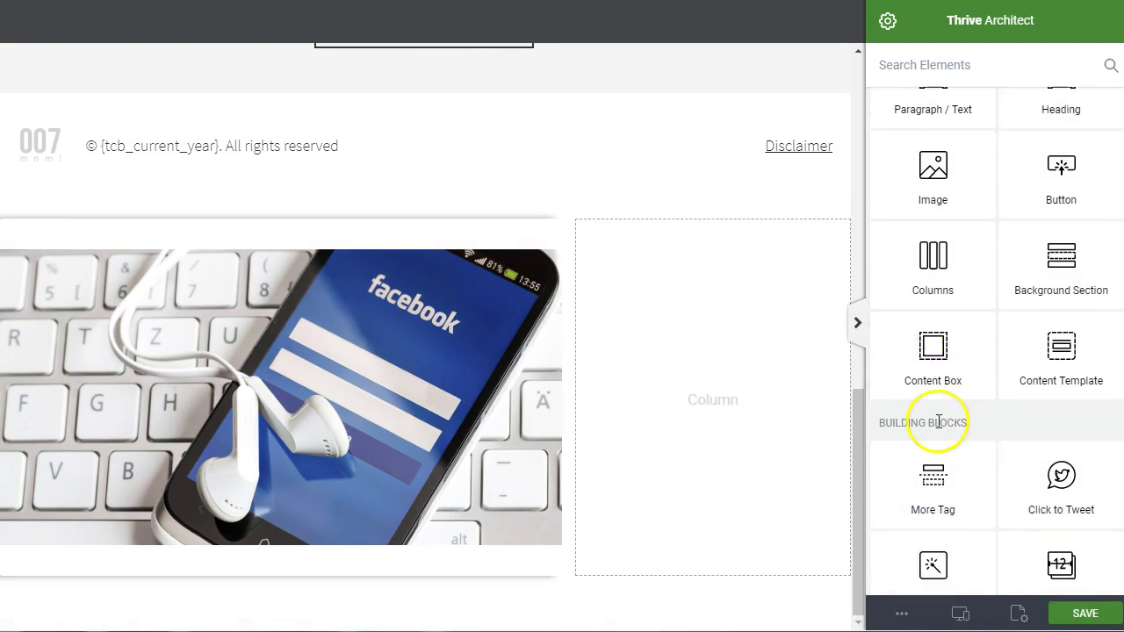
click(932, 348)
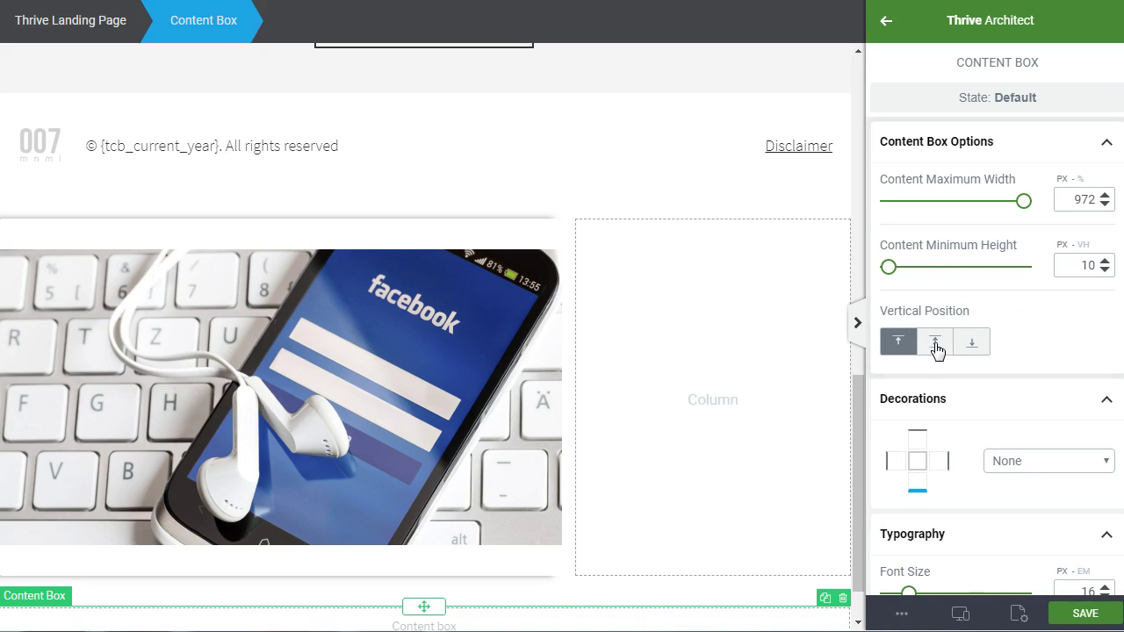
click(725, 387)
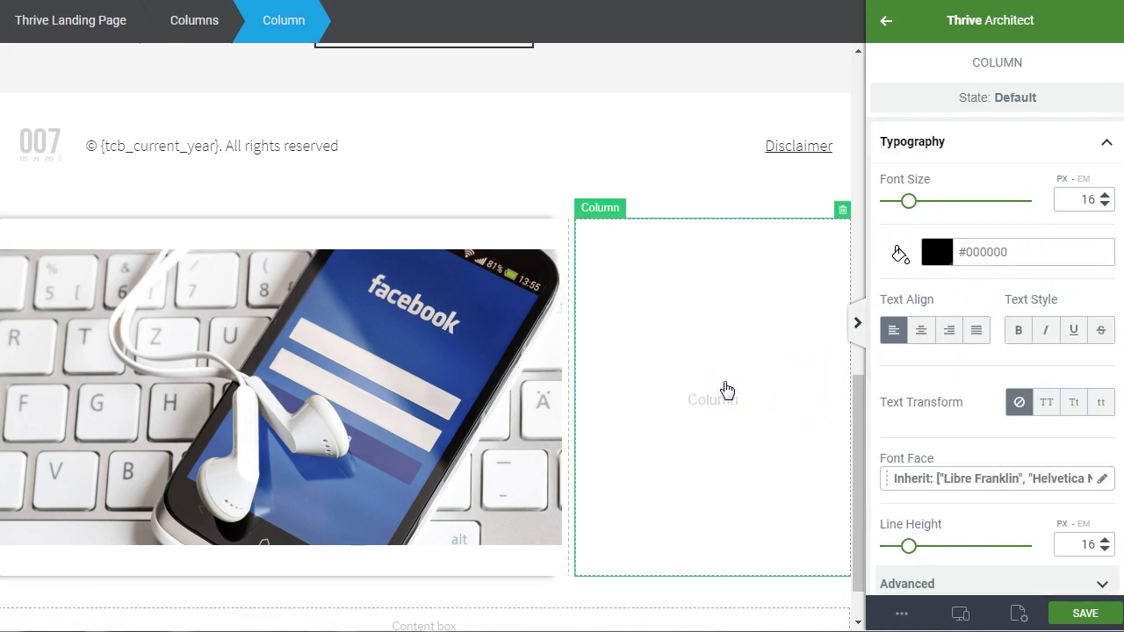
scroll(727, 390, down, 1)
click(423, 566)
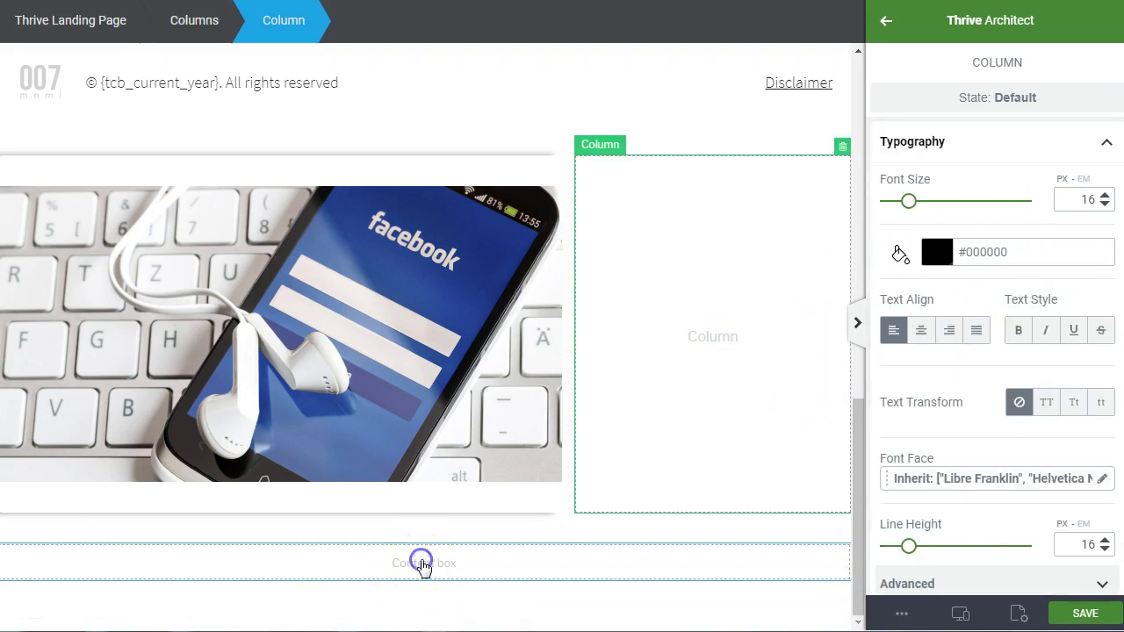
drag(657, 568, 707, 346)
click(712, 263)
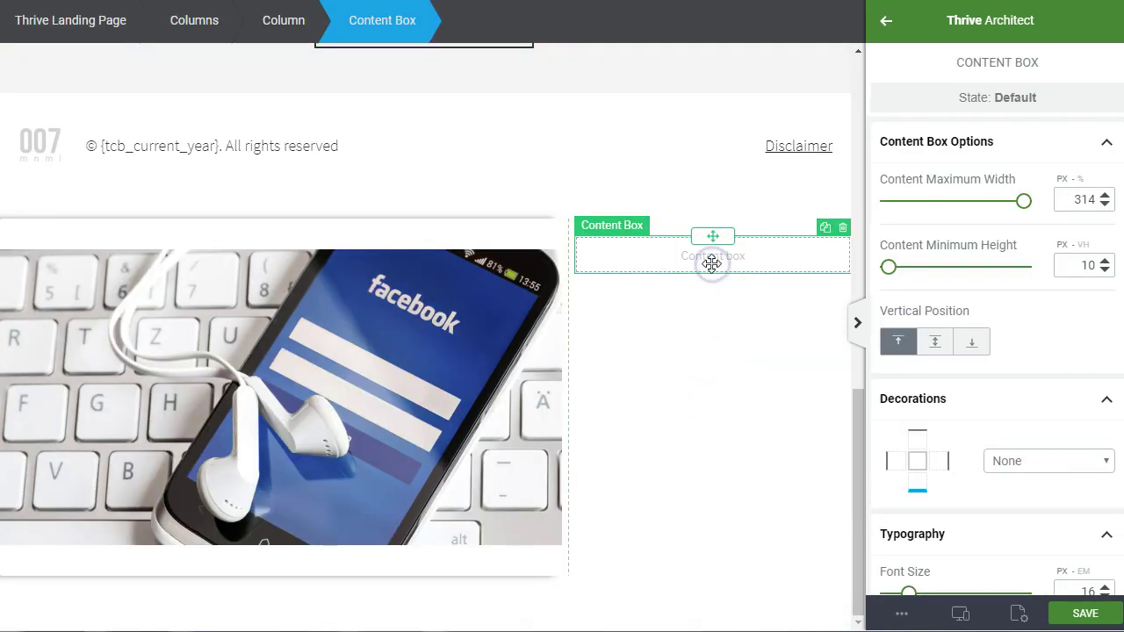
click(716, 341)
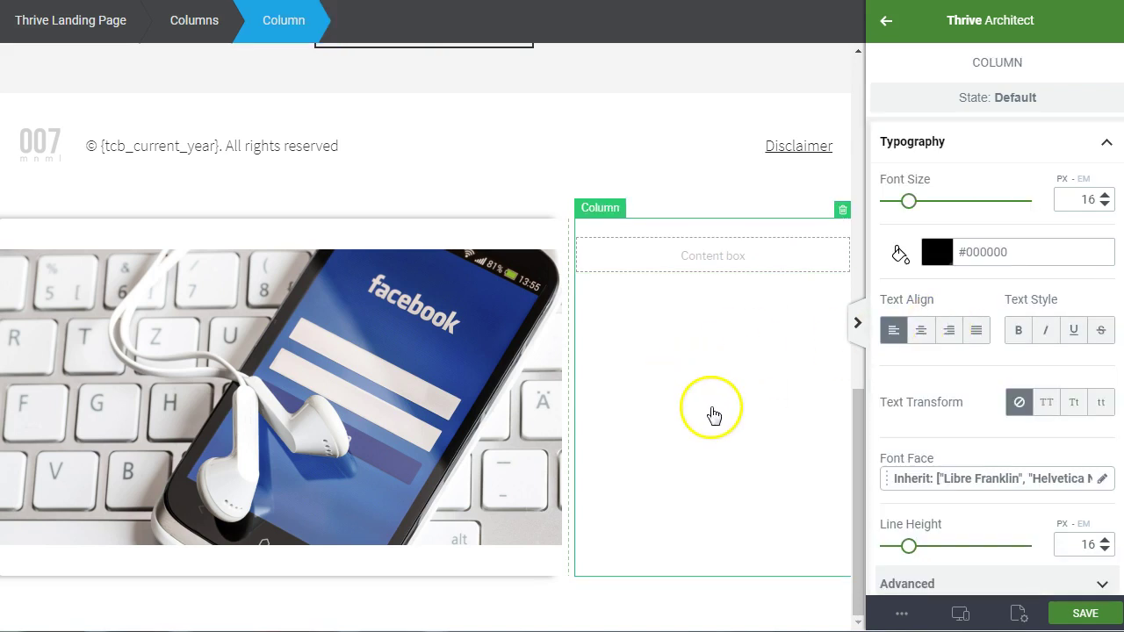
Shift the divider between the two columns to make the image column slightly wider.
scroll(307, 272, up, 7)
scroll(386, 279, up, 3)
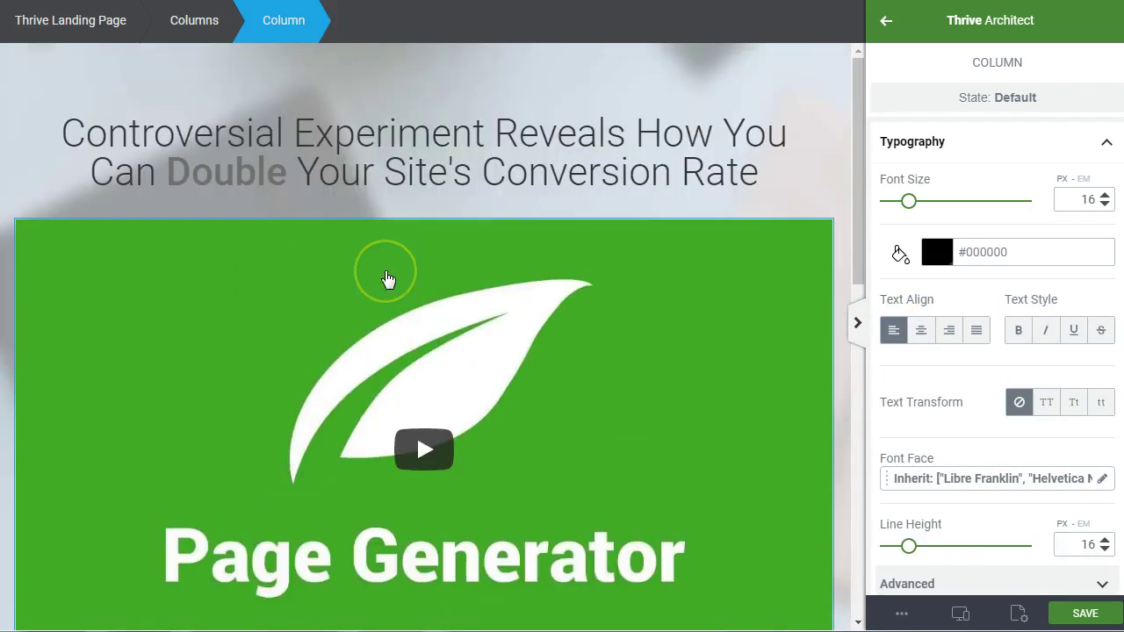
scroll(387, 279, down, 10)
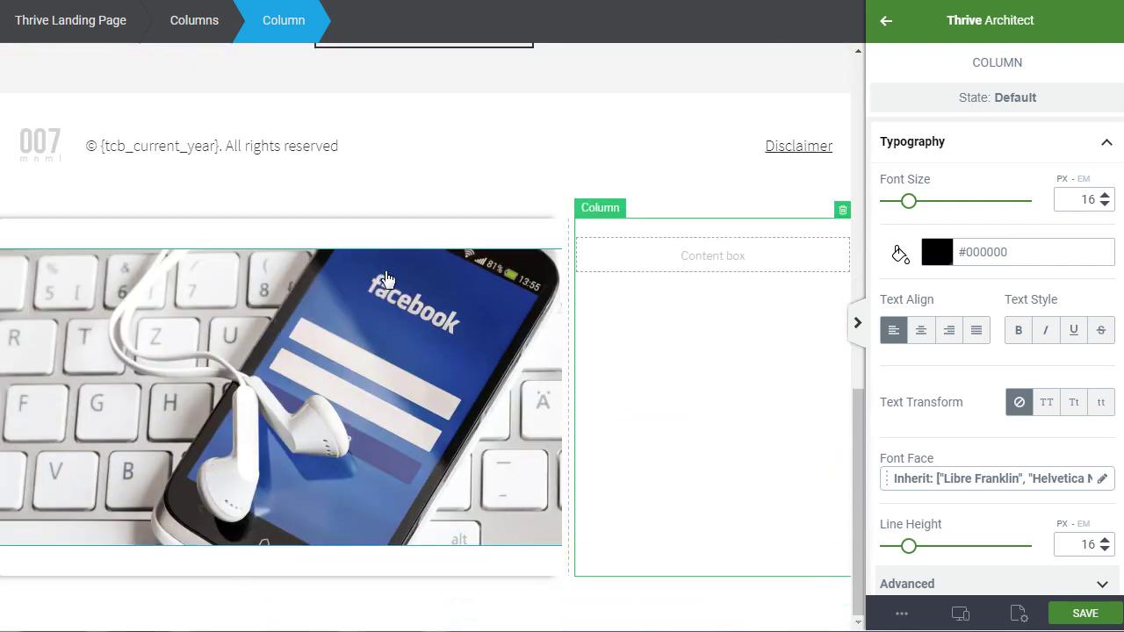
drag(343, 373, 575, 436)
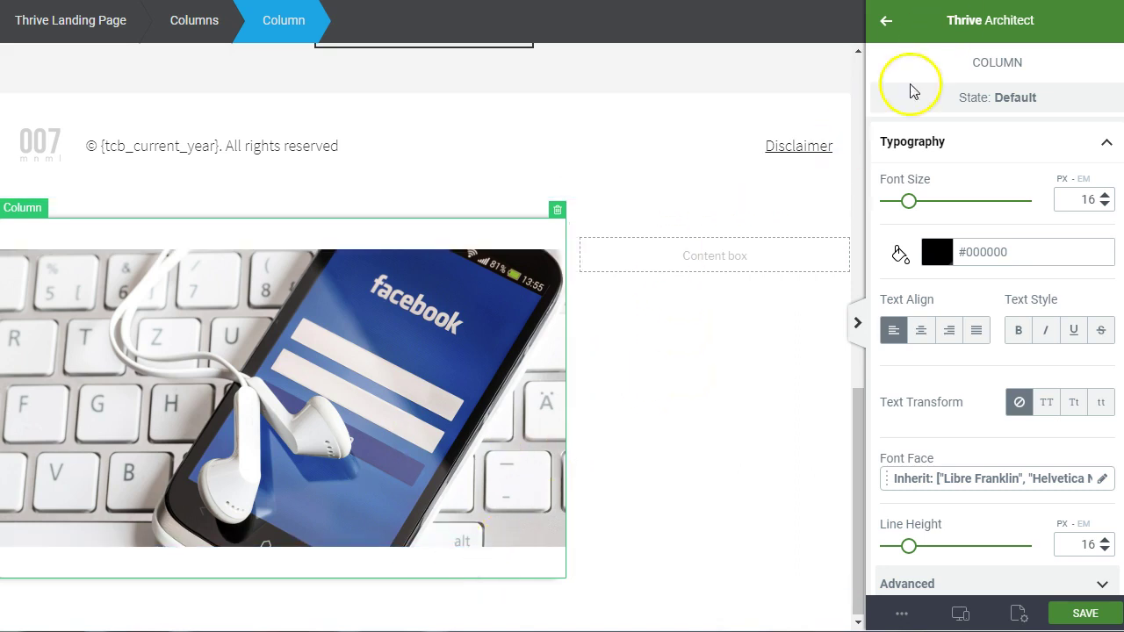
click(887, 22)
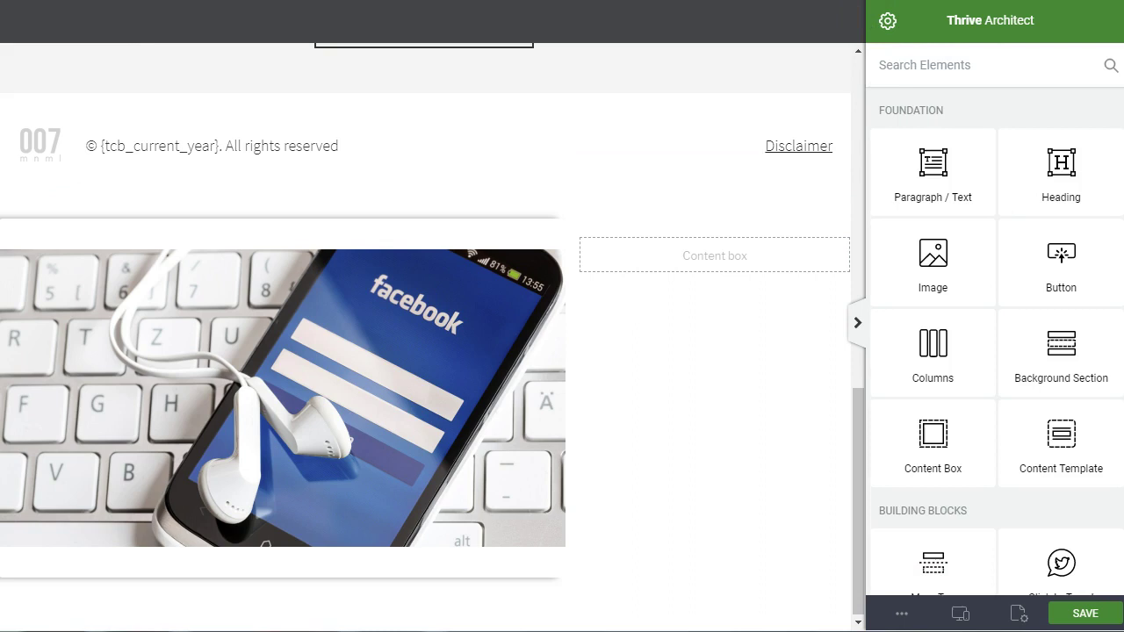
Switch the editor to the 360px Mobile view and examine how the page is laid out.
click(962, 615)
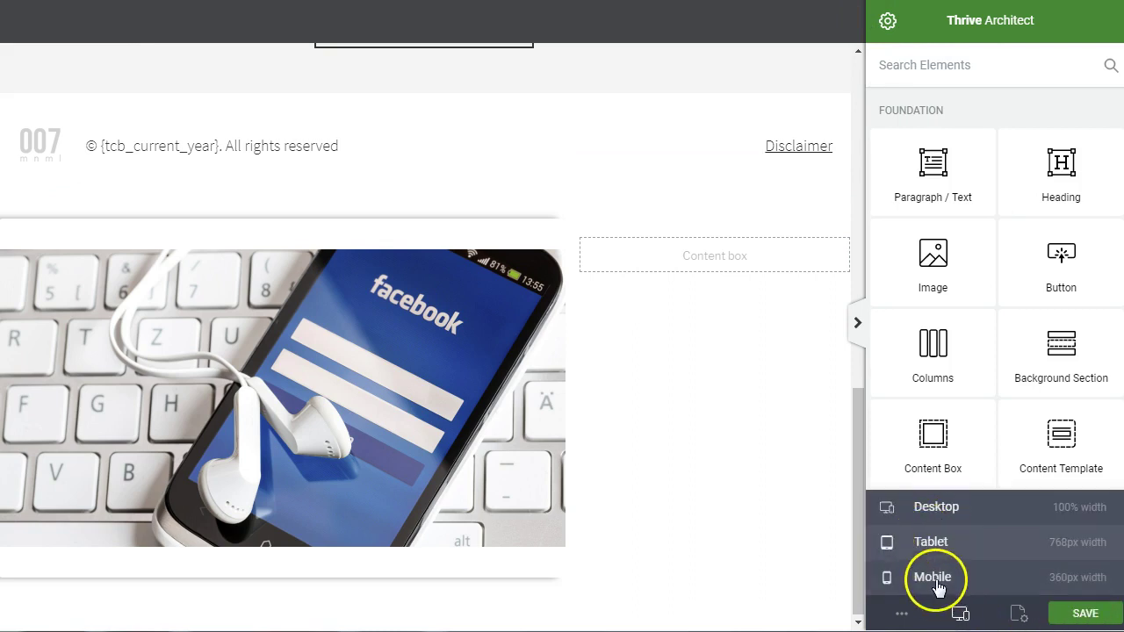
click(938, 587)
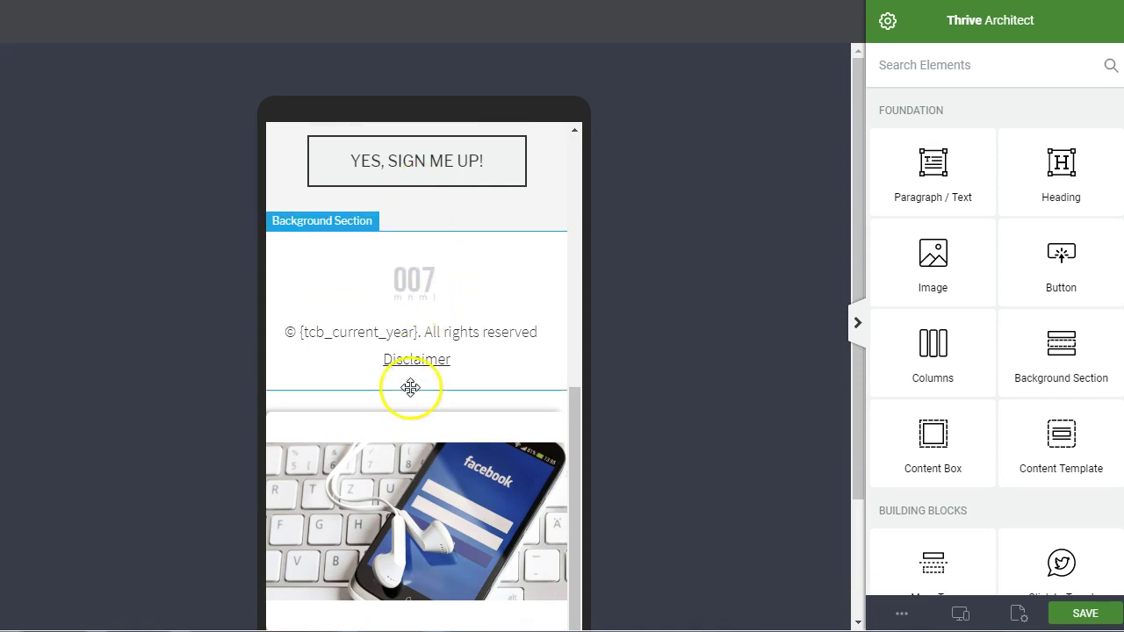
scroll(409, 389, down, 3)
scroll(410, 387, up, 10)
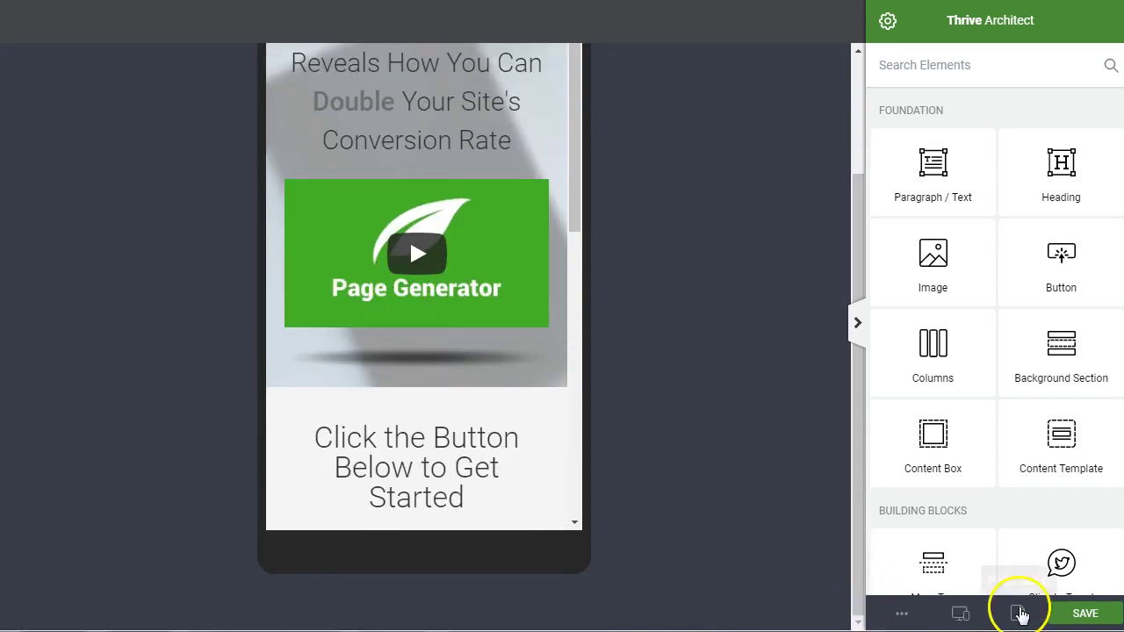
Switch the editor to the Tablet view and examine how the headline, video and sign-up button are laid out.
mouse_move(960, 612)
click(924, 542)
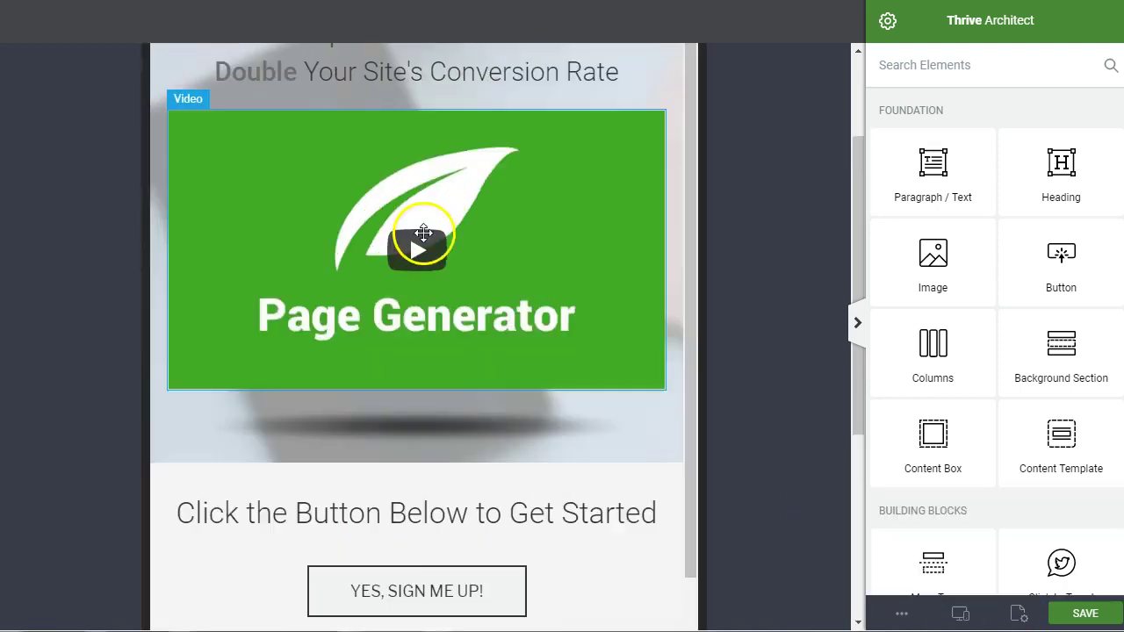
scroll(333, 360, down, 5)
scroll(334, 367, up, 10)
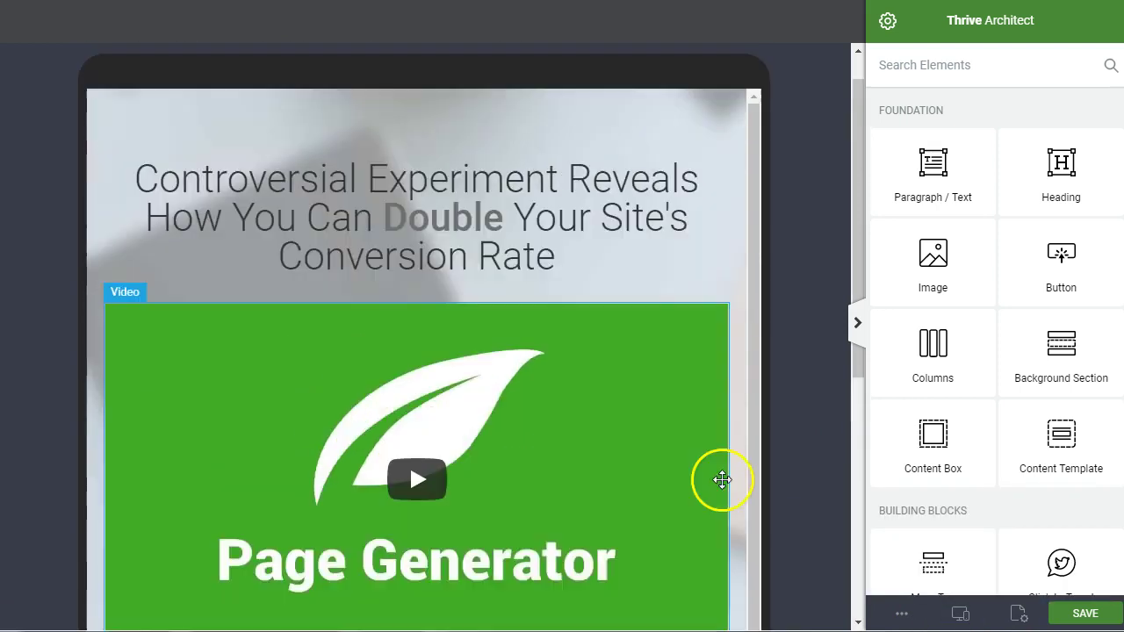
Return the editor to the Desktop view and check the page down to the image and content box columns.
click(961, 613)
click(921, 507)
scroll(432, 277, down, 3)
scroll(433, 273, down, 7)
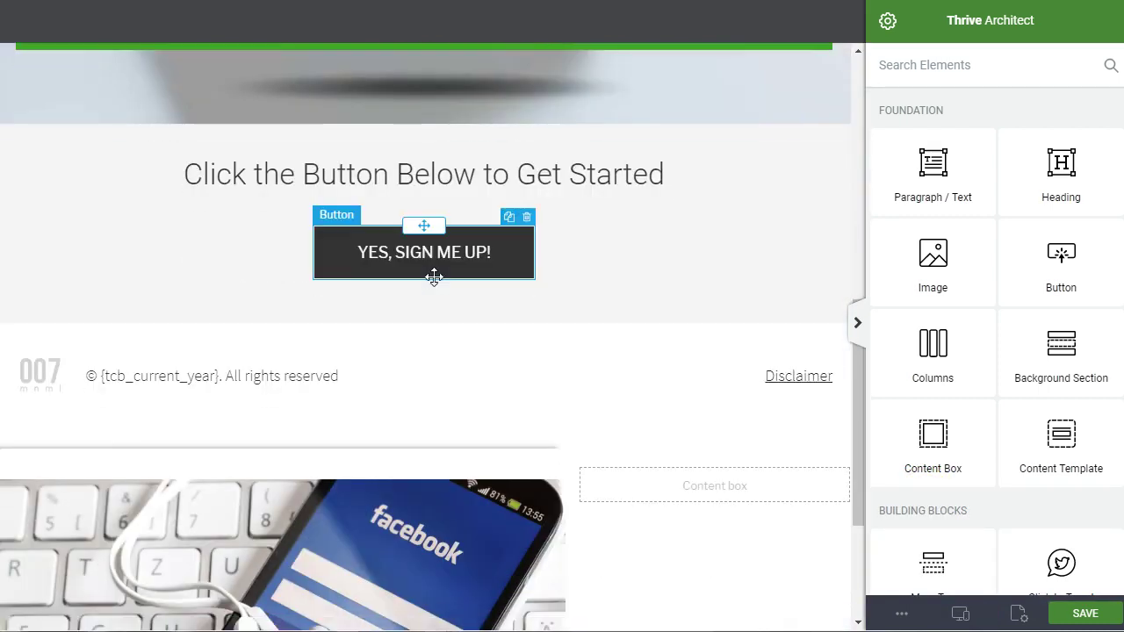
Open the Landing Page Settings and review the background style, page text, custom script and advanced options.
click(1019, 617)
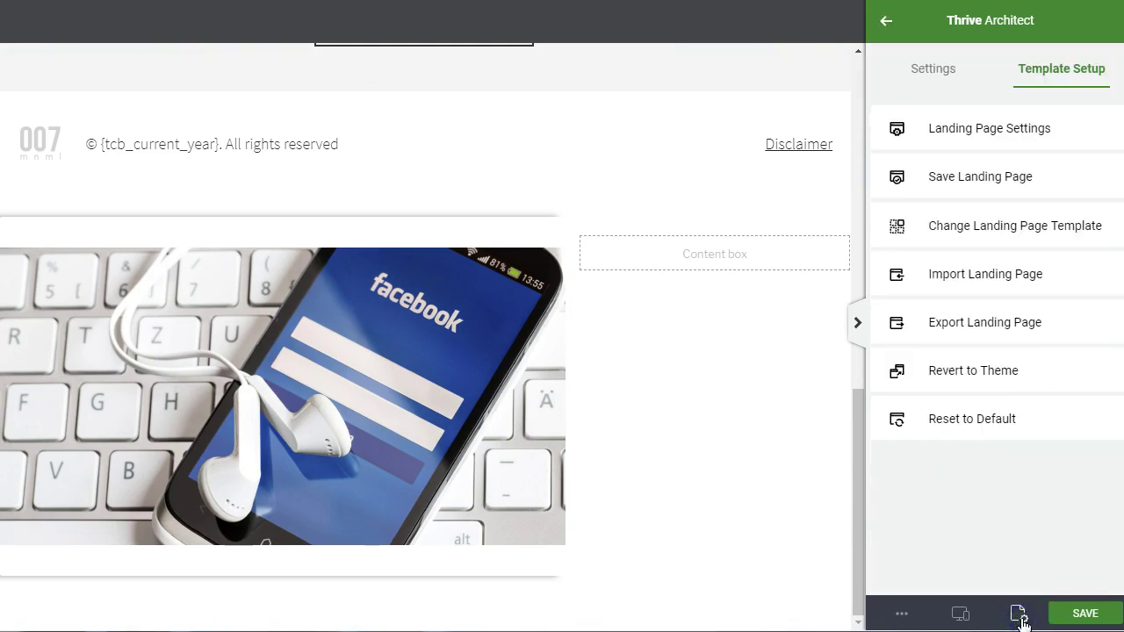
click(986, 126)
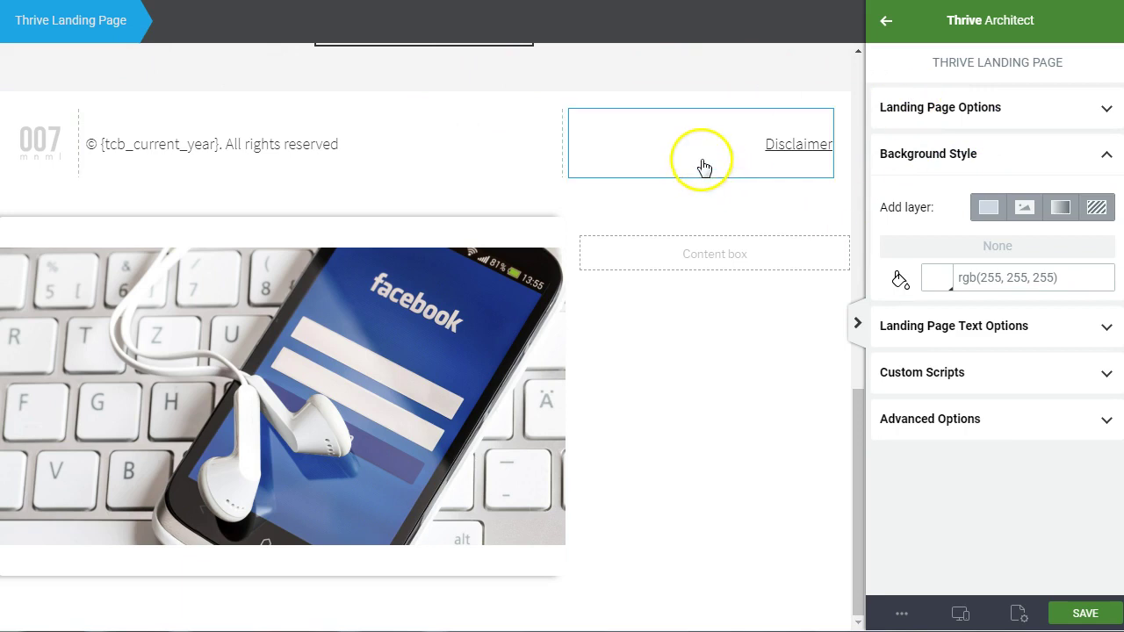
scroll(702, 167, up, 10)
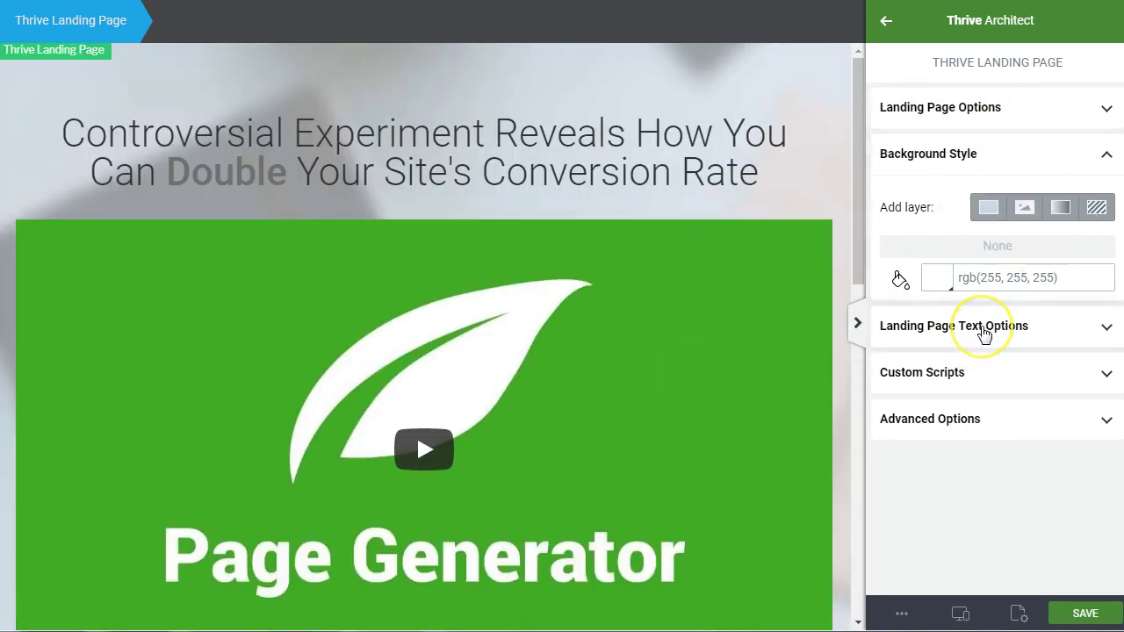
click(983, 330)
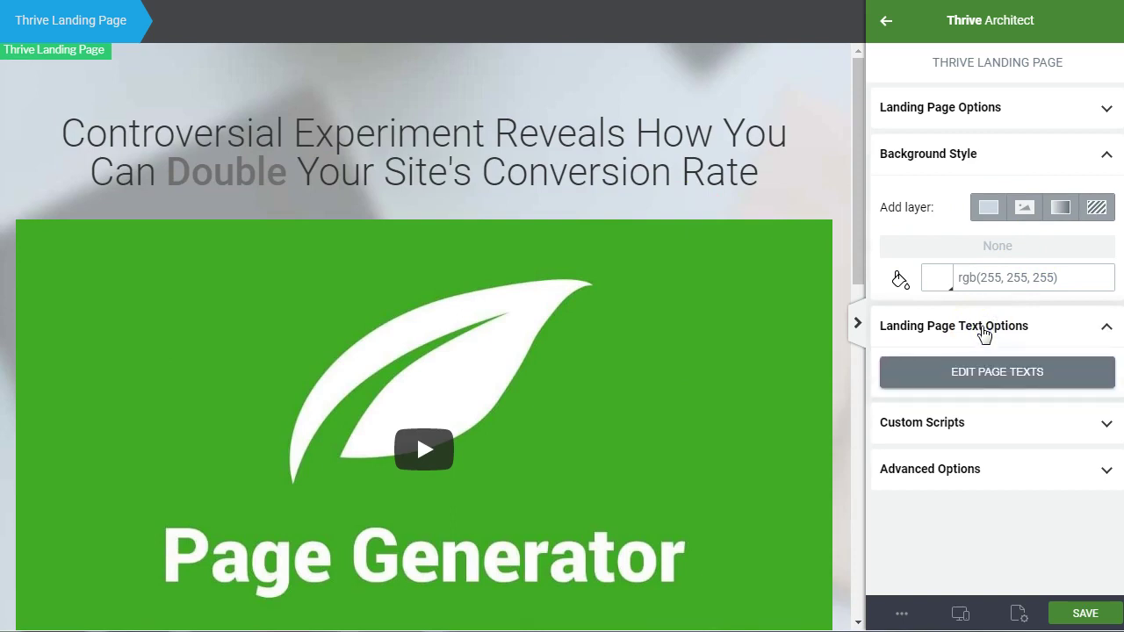
click(952, 425)
scroll(948, 425, down, 5)
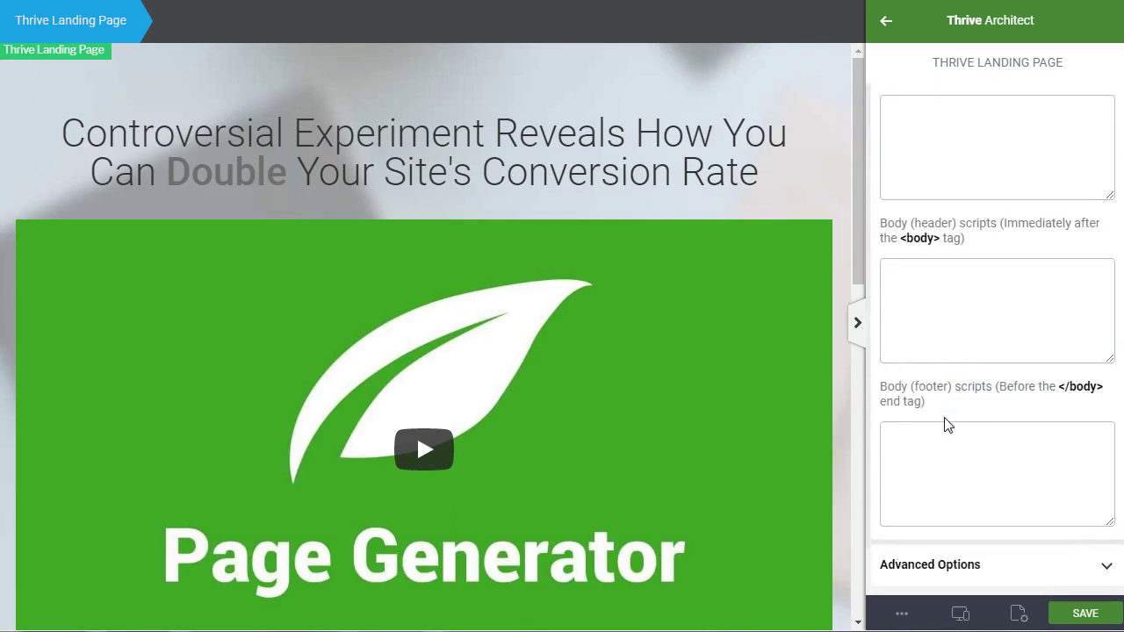
scroll(974, 244, up, 2)
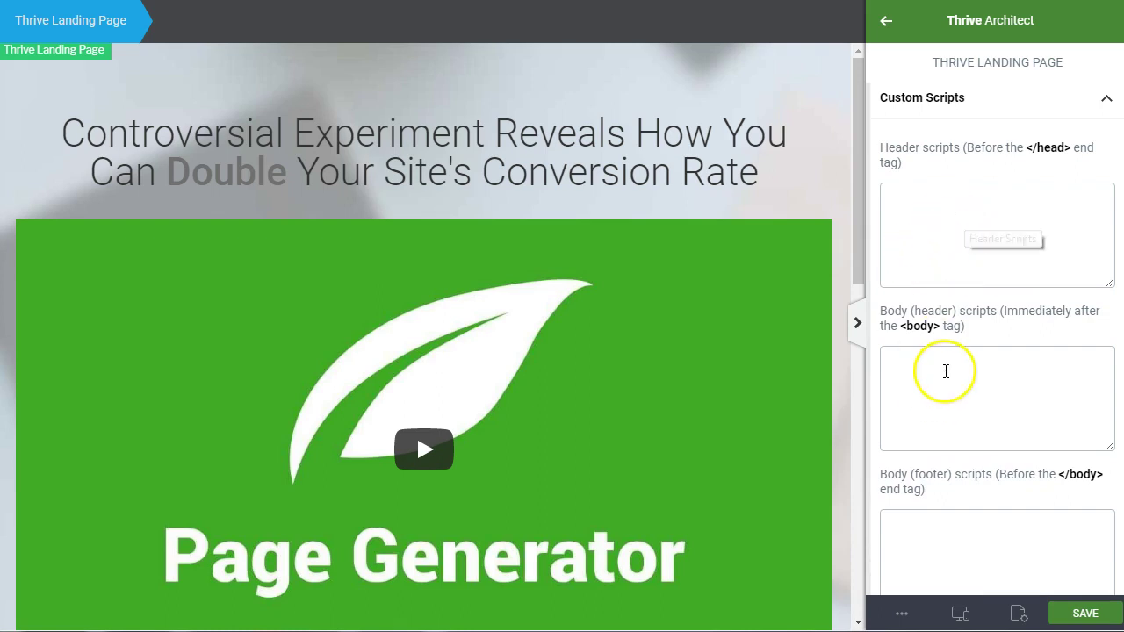
scroll(949, 405, down, 1)
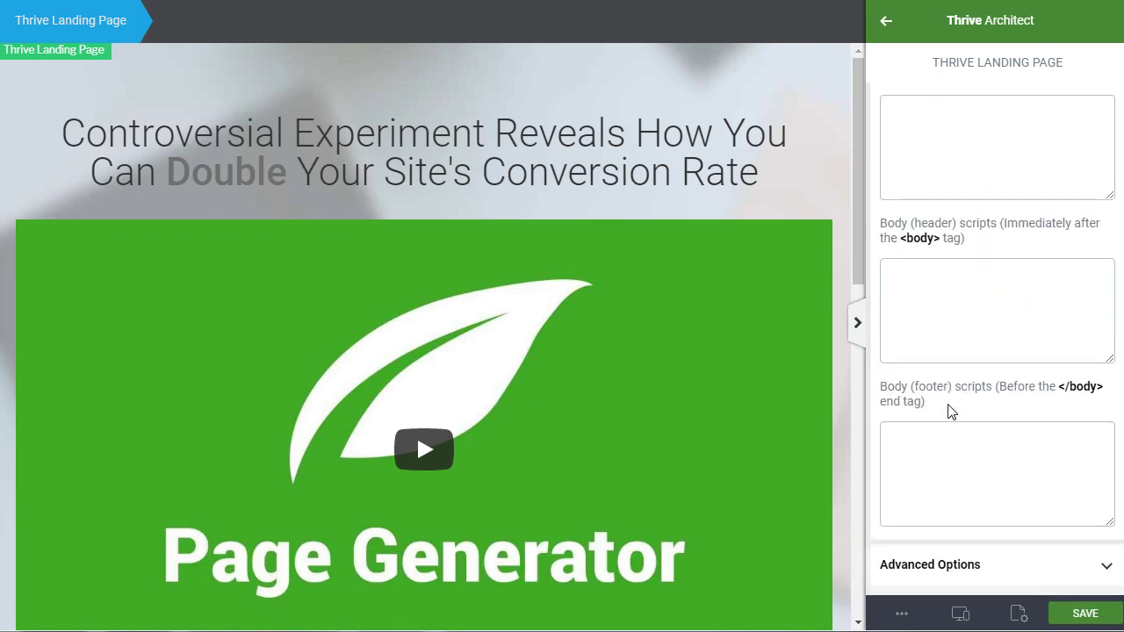
click(966, 564)
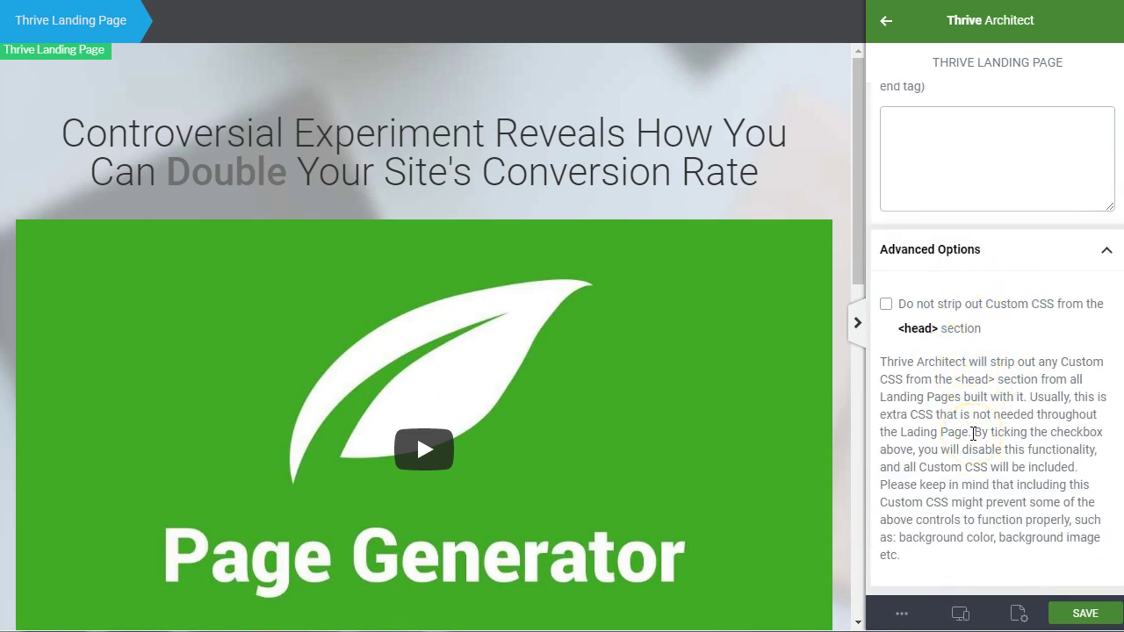
Collapse the Custom Scripts and Landing Page Text Options sections and expand the Landing Page Options for review.
scroll(973, 433, up, 5)
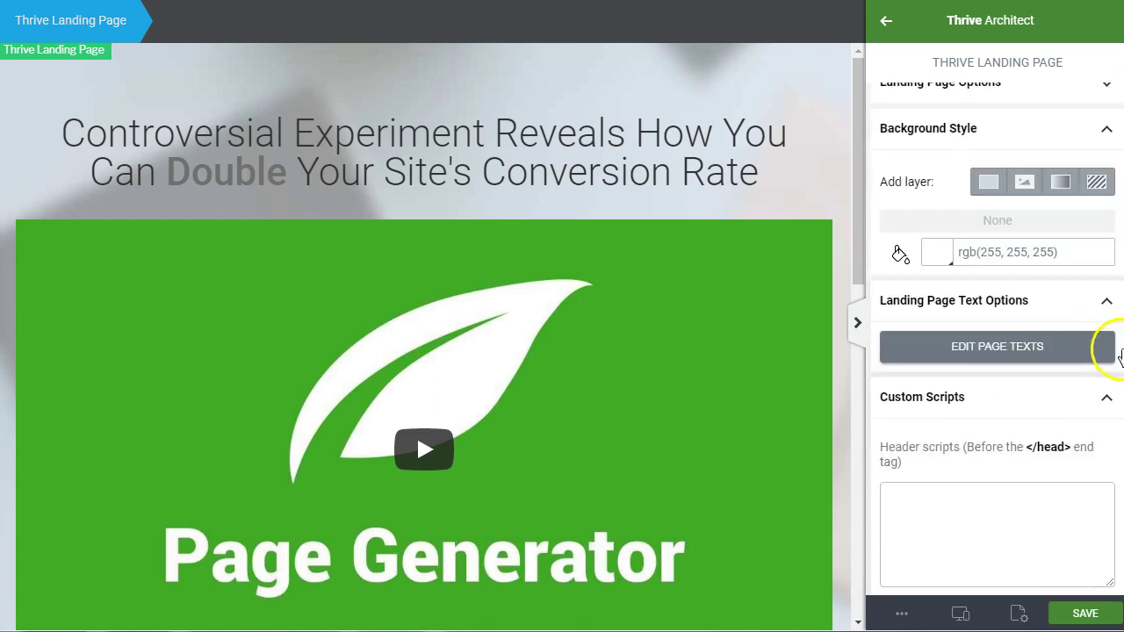
click(1105, 400)
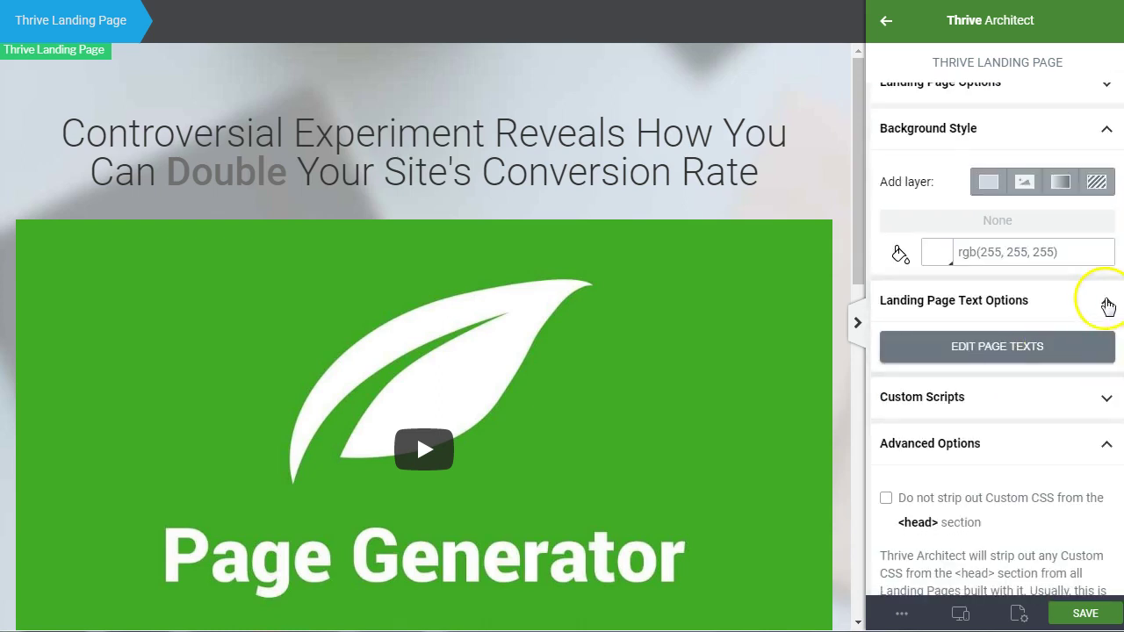
click(1106, 303)
scroll(981, 245, up, 1)
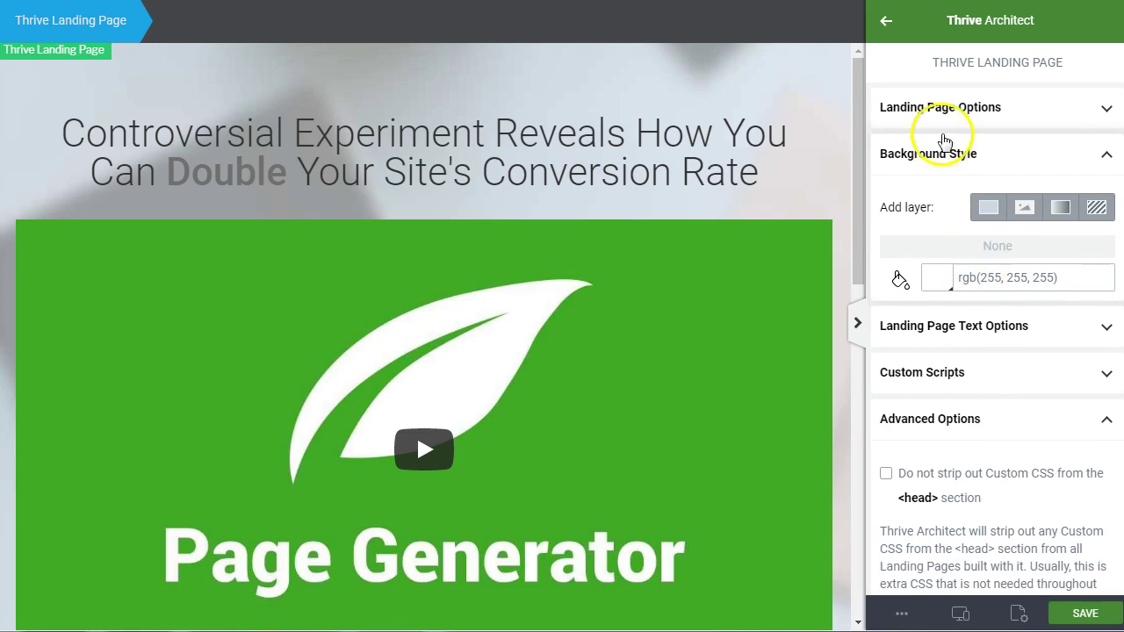
click(1106, 108)
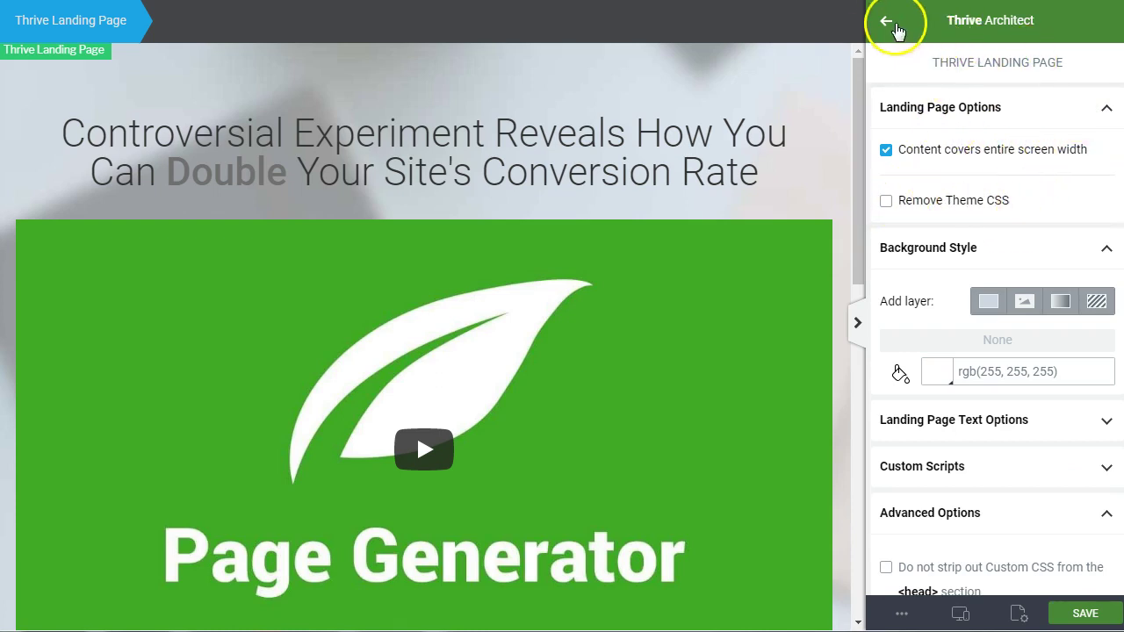
Leave the landing page settings and look through the Foundation and Building Blocks elements.
click(888, 24)
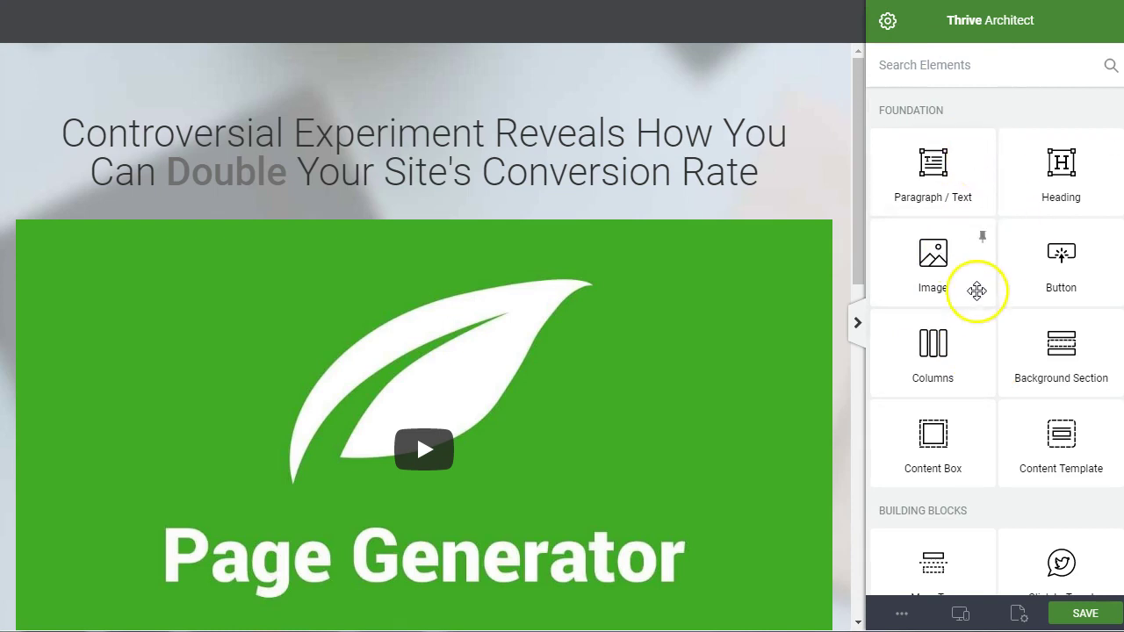
scroll(958, 338, down, 5)
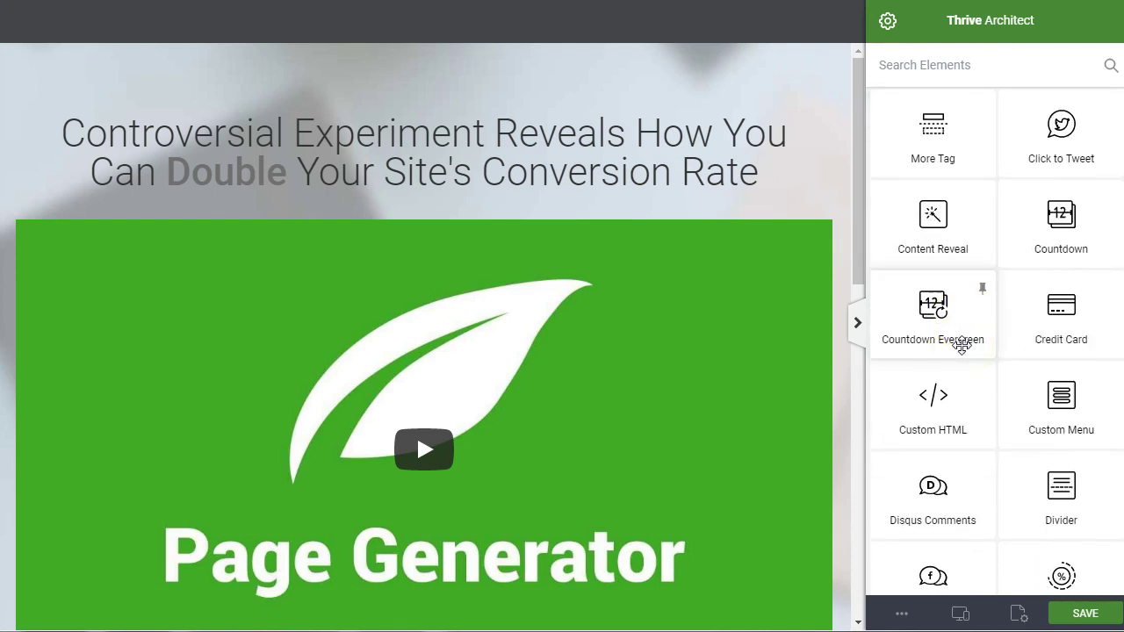
scroll(962, 345, up, 5)
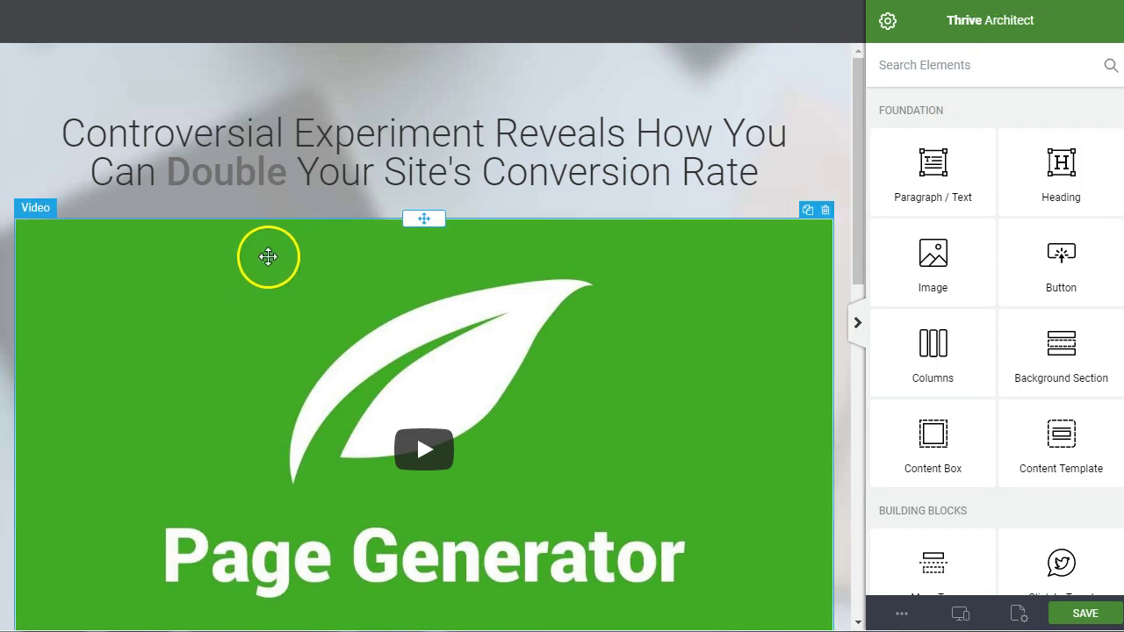
click(262, 425)
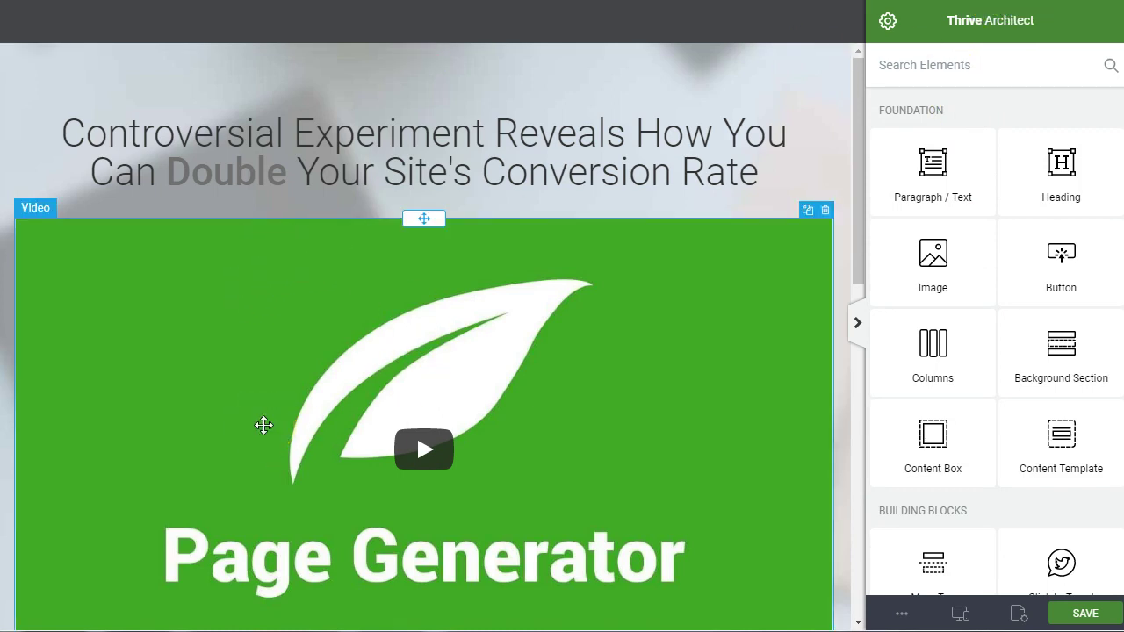
Switch to the Thrive Architect sales page and examine its feature sections, building blocks and email marketing information.
click(595, 30)
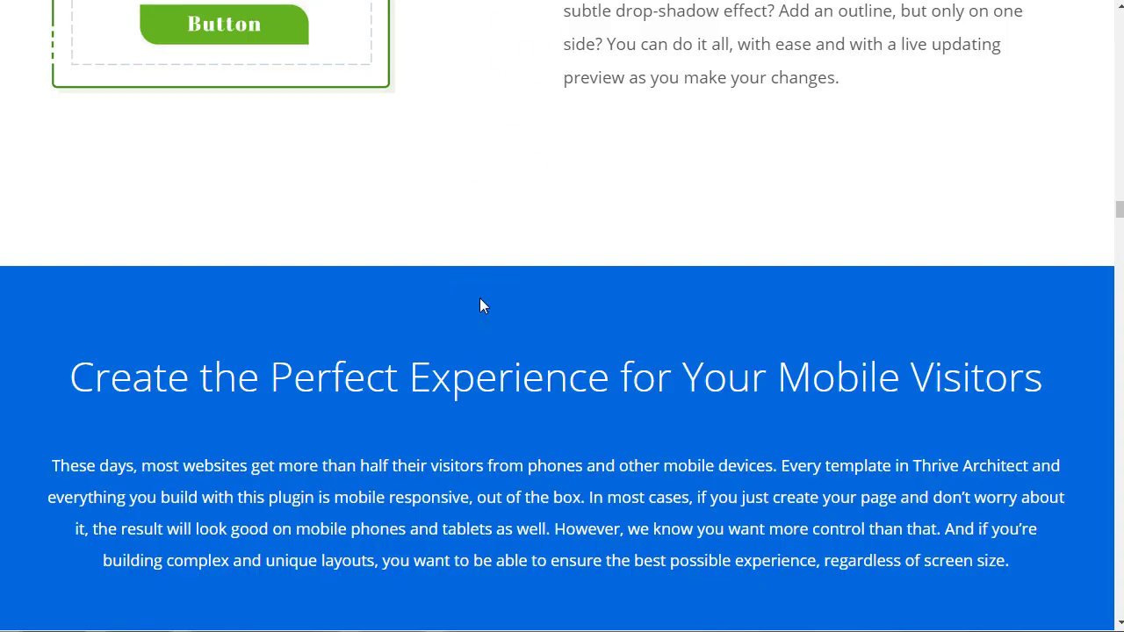
scroll(479, 305, down, 15)
scroll(477, 334, down, 20)
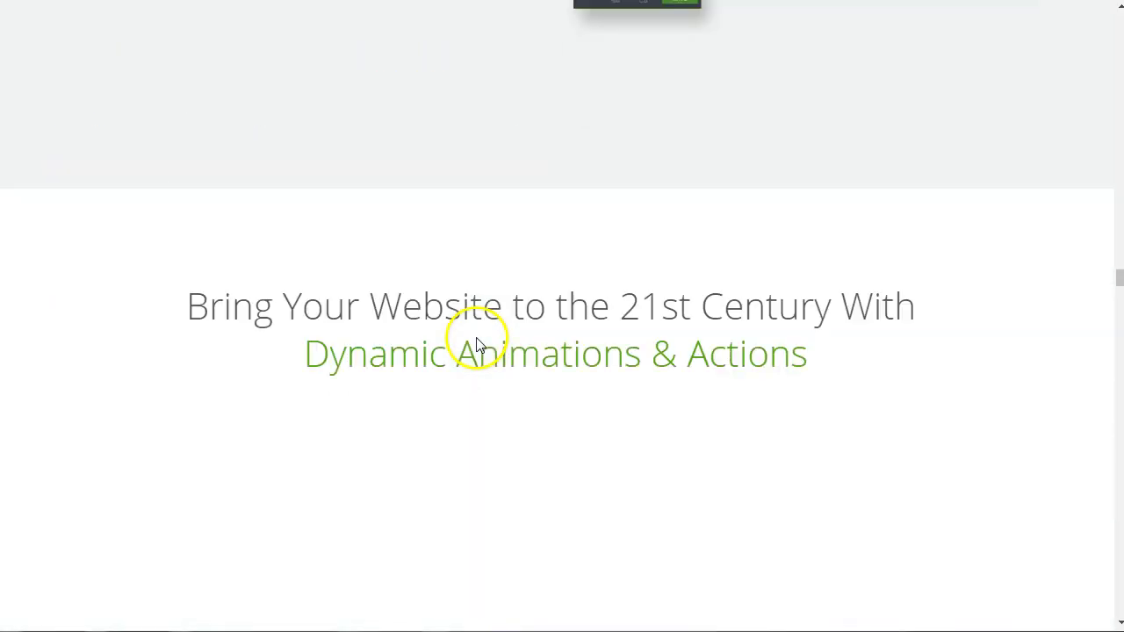
scroll(477, 350, down, 20)
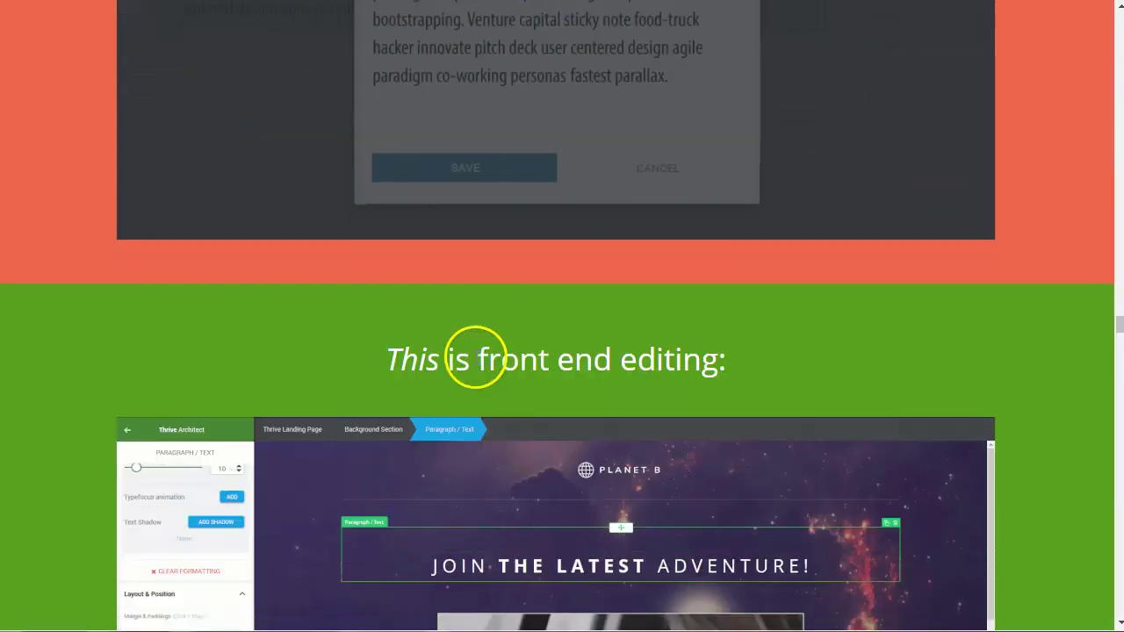
scroll(465, 408, down, 20)
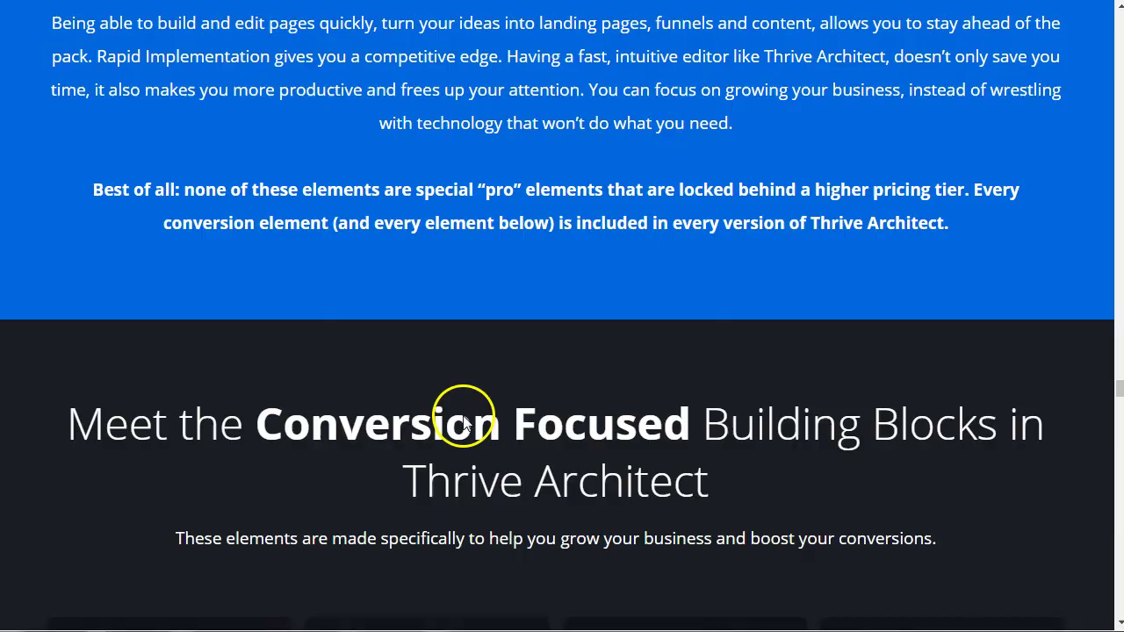
scroll(421, 382, down, 7)
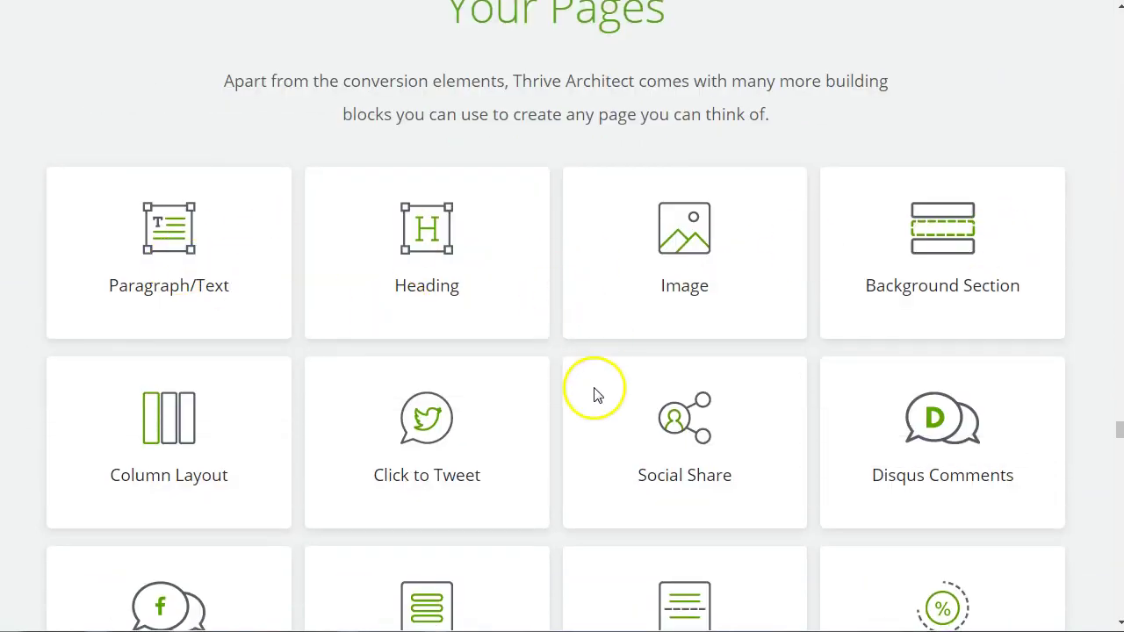
scroll(539, 364, down, 11)
scroll(540, 359, down, 4)
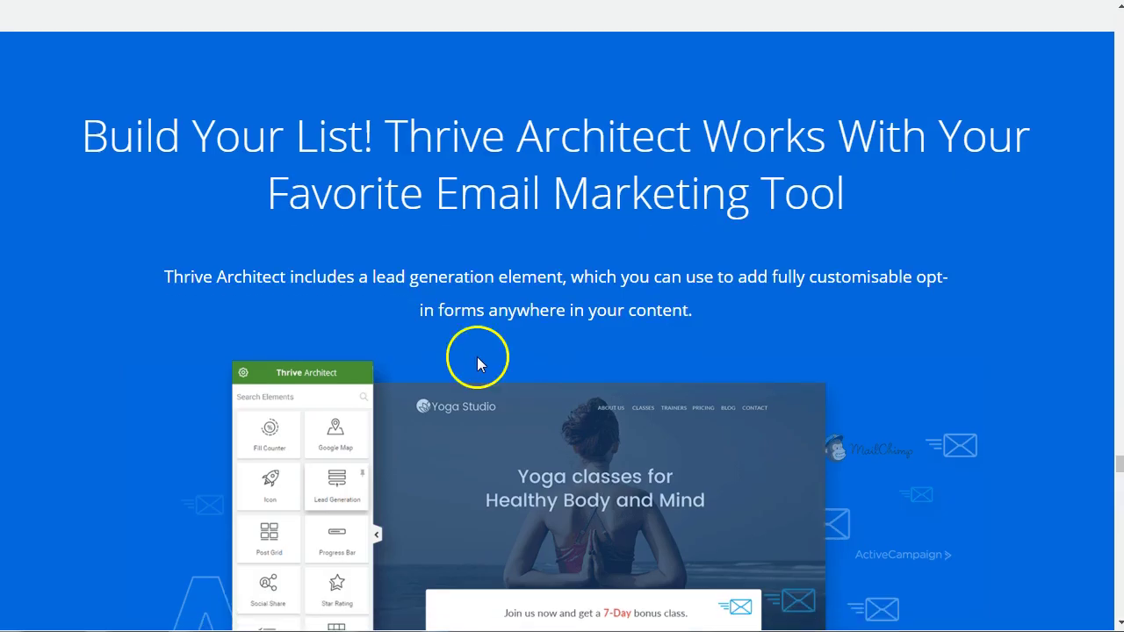
scroll(966, 314, down, 3)
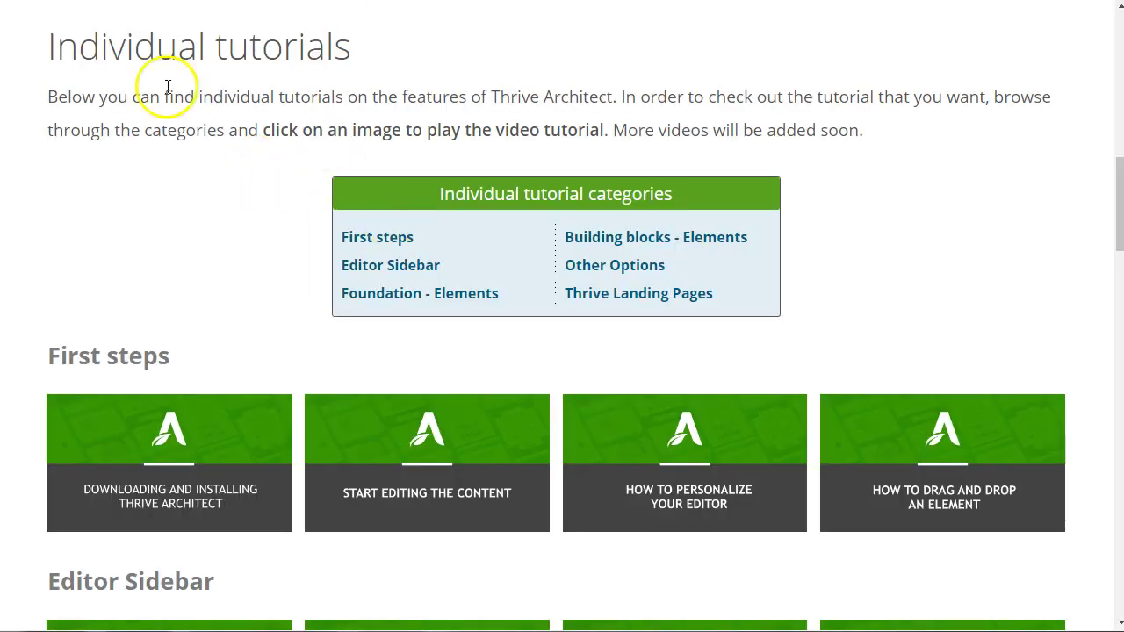
Look through the Thrive Architect tutorials page, from the quick-start video through the individual tutorial categories to Thrive Landing Pages.
scroll(250, 226, up, 10)
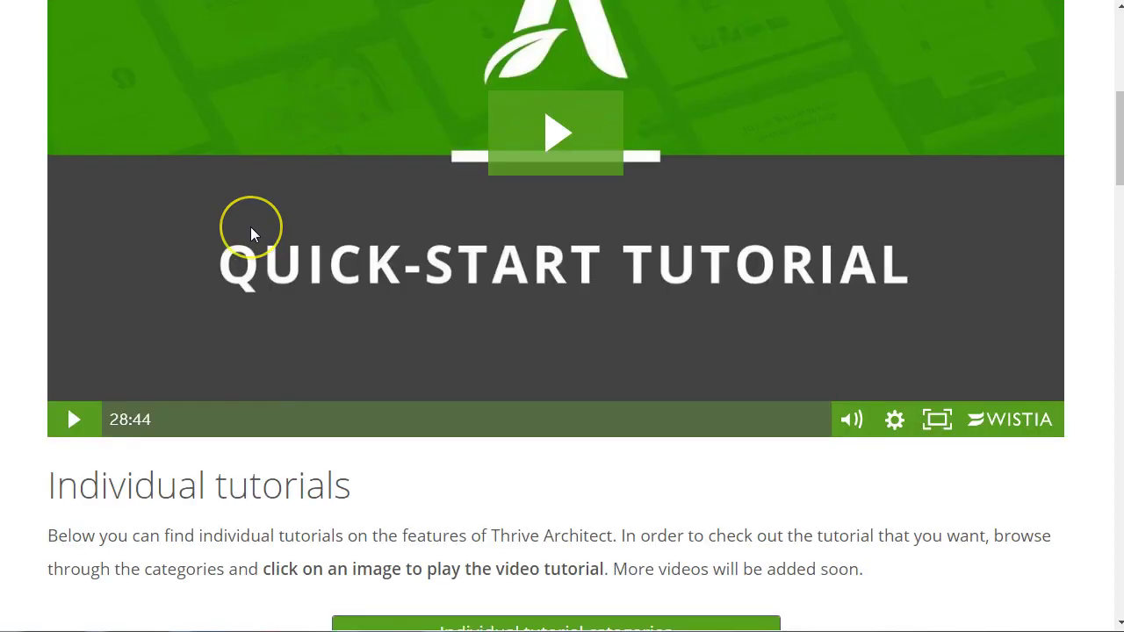
scroll(393, 277, down, 10)
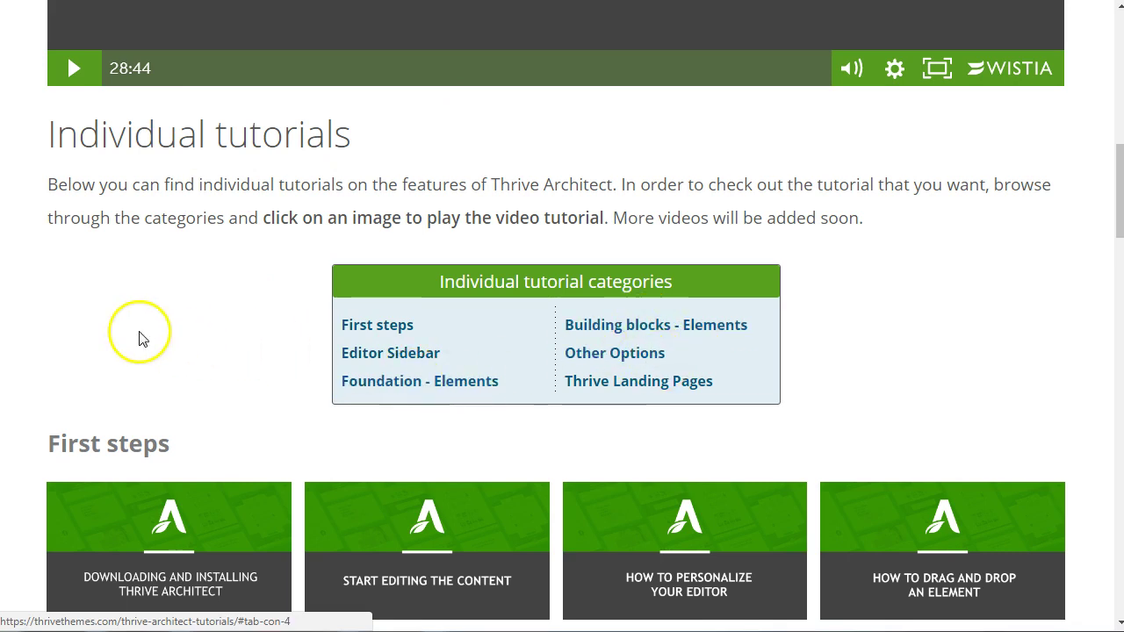
scroll(138, 336, down, 4)
scroll(263, 320, down, 3)
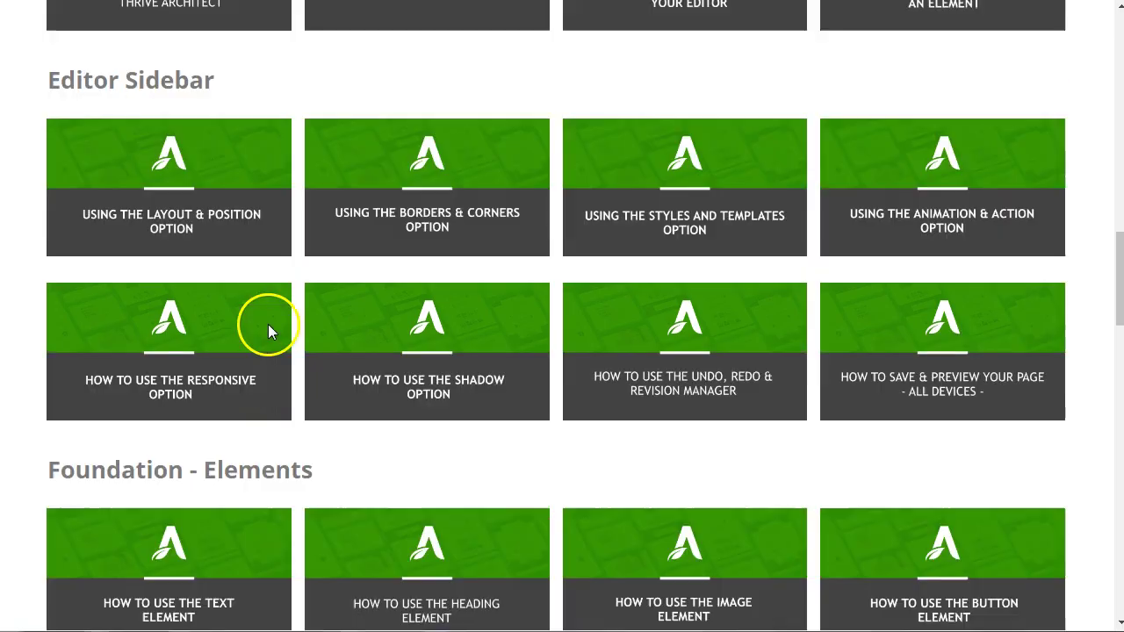
scroll(211, 368, down, 12)
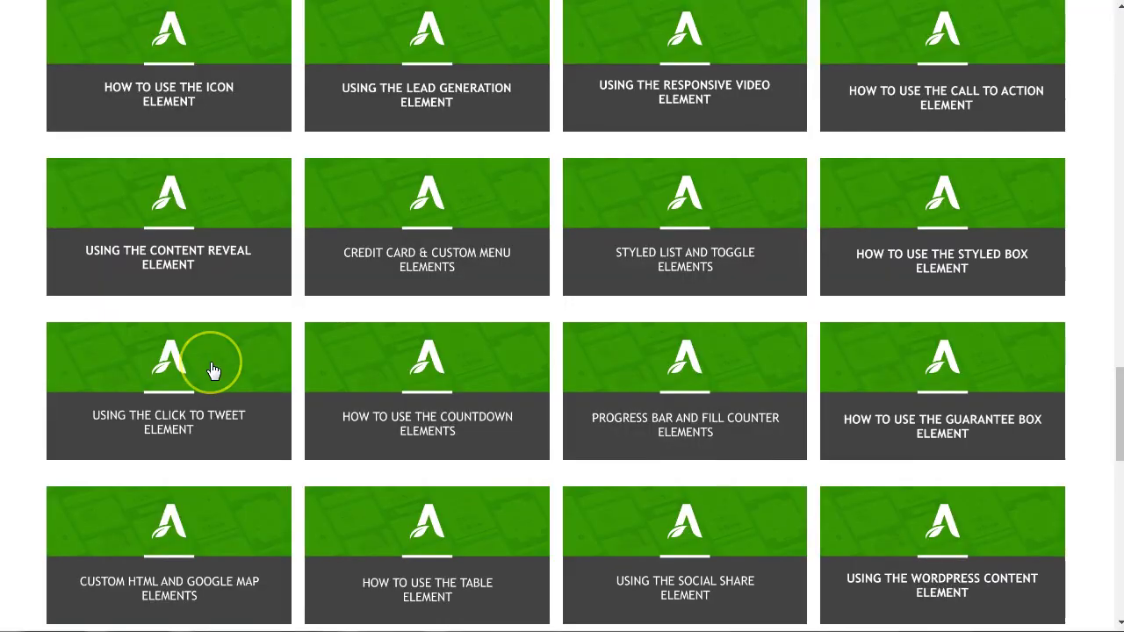
scroll(213, 371, down, 6)
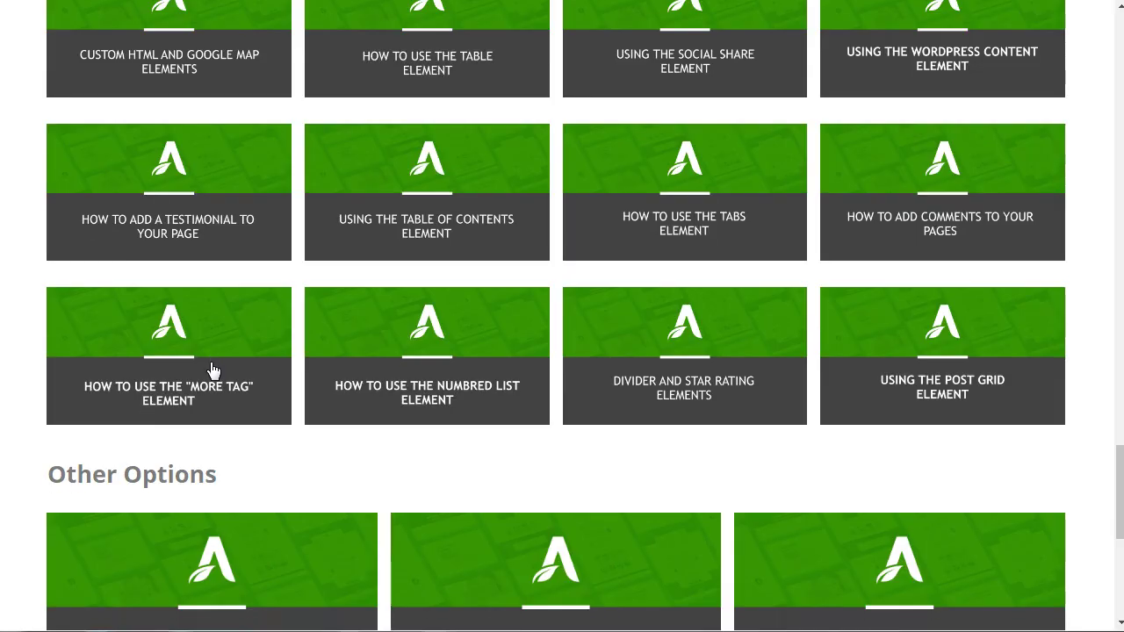
scroll(213, 371, down, 2)
scroll(210, 370, down, 3)
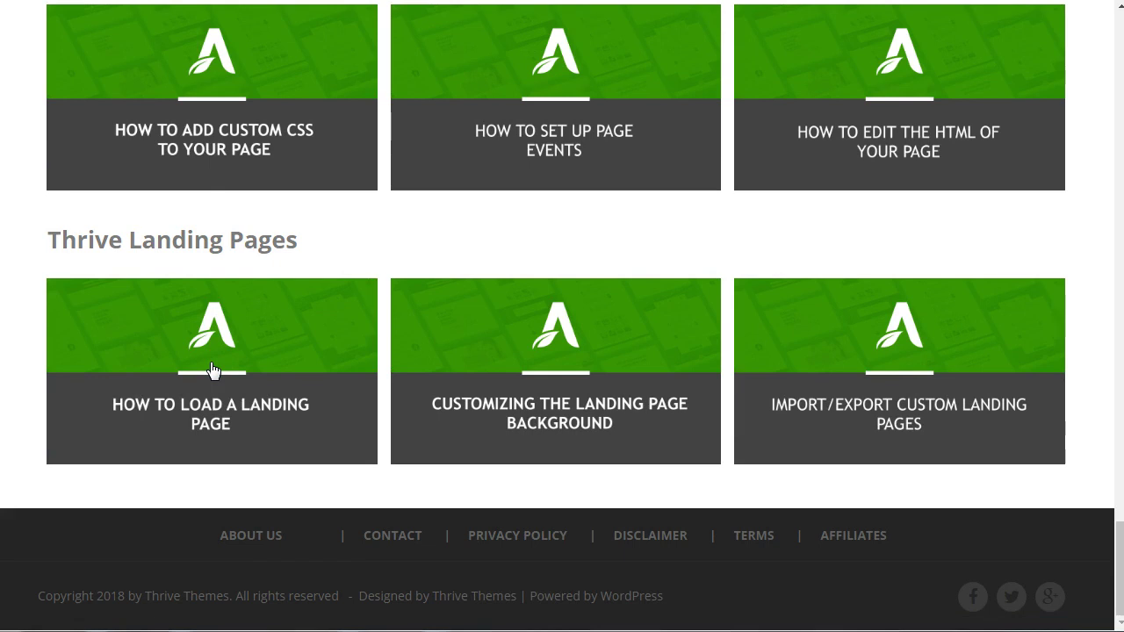
scroll(585, 211, up, 3)
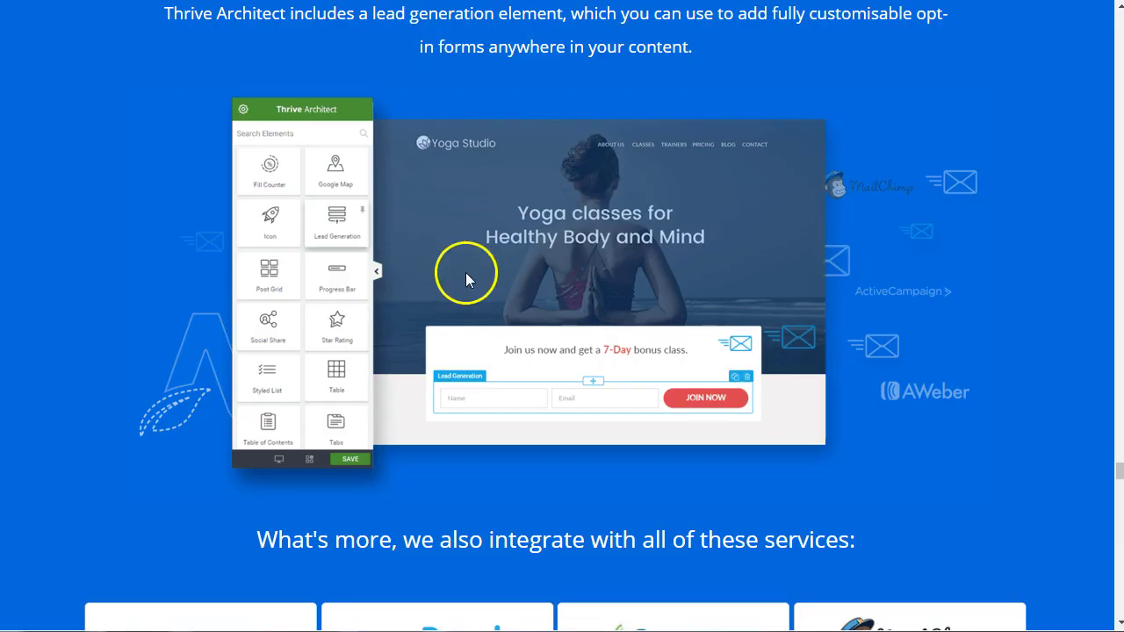
Review the supported integration services and the license pack pricing on the Thrive Architect sales page.
scroll(465, 272, down, 6)
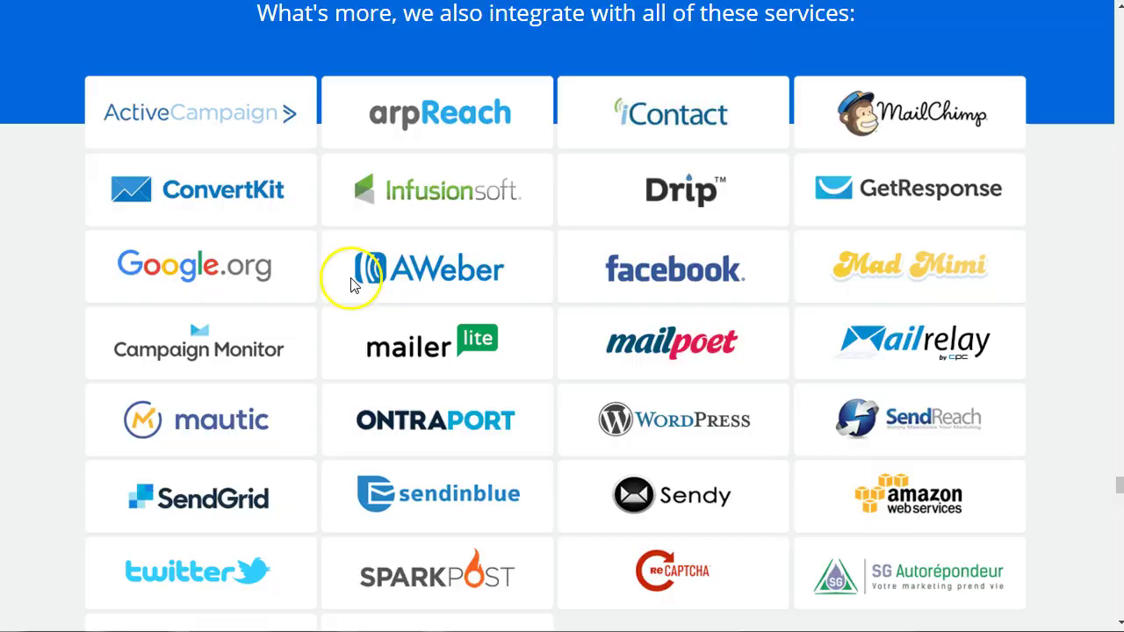
scroll(186, 290, down, 4)
scroll(186, 289, down, 3)
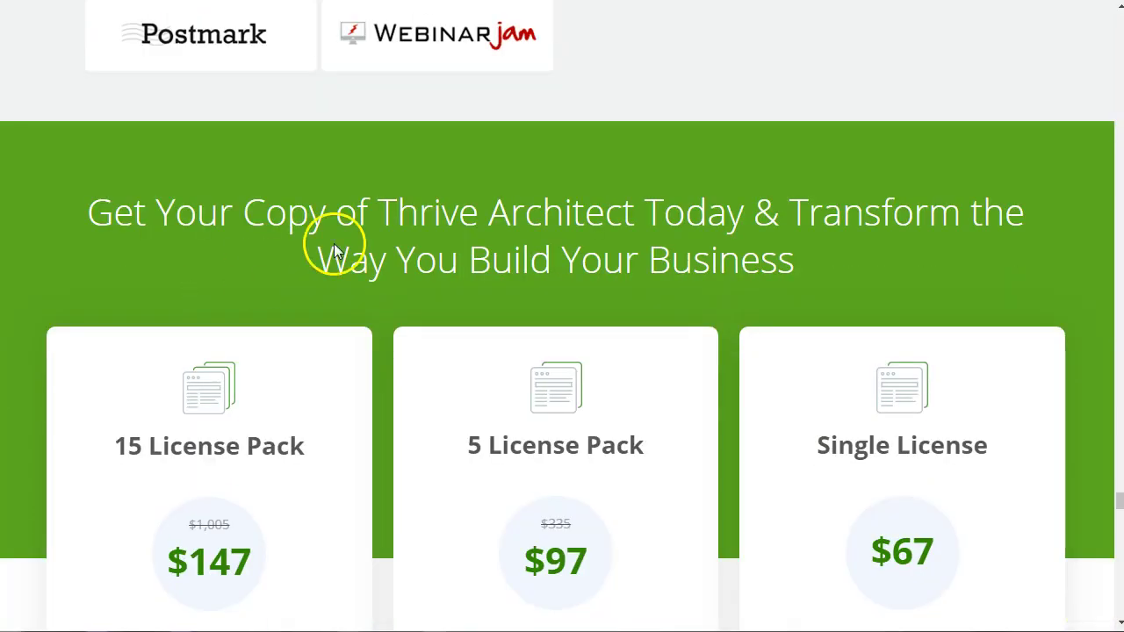
Review the license pack contents, satisfaction guarantee, frequently asked questions and plugin clean-up section, and return to the start of the sales page.
scroll(283, 215, down, 4)
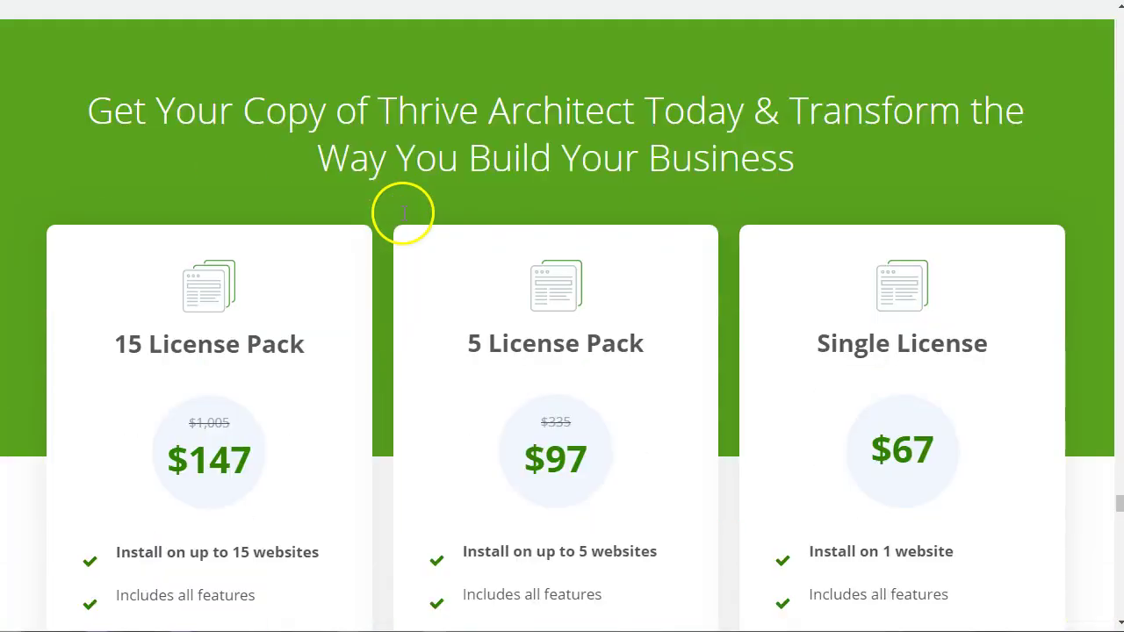
scroll(271, 220, up, 2)
scroll(332, 255, down, 1)
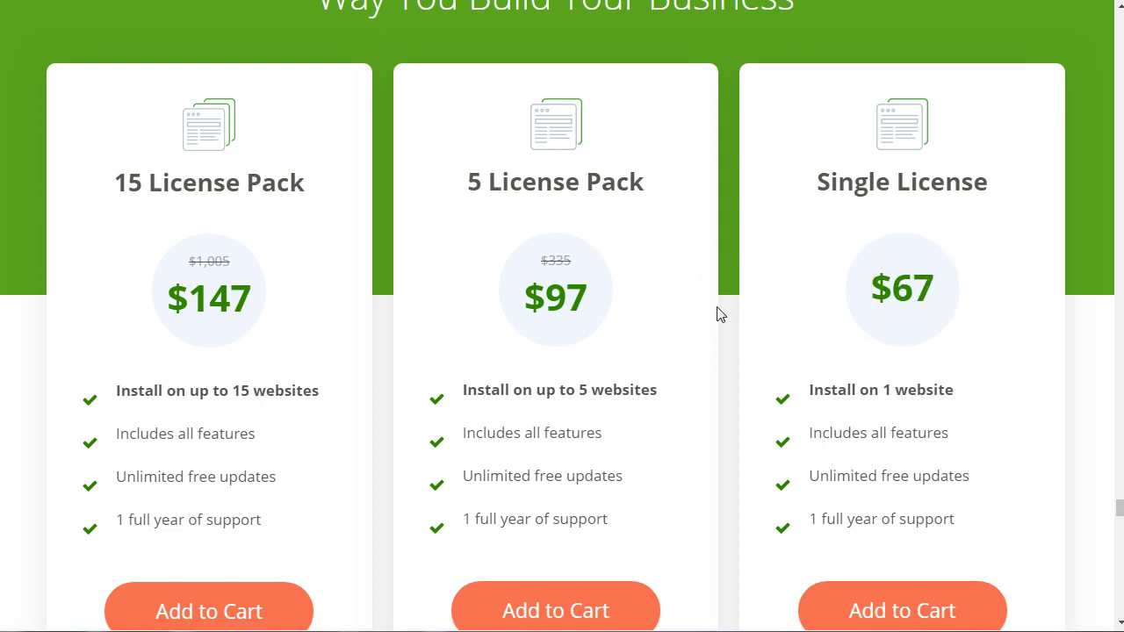
scroll(717, 315, down, 10)
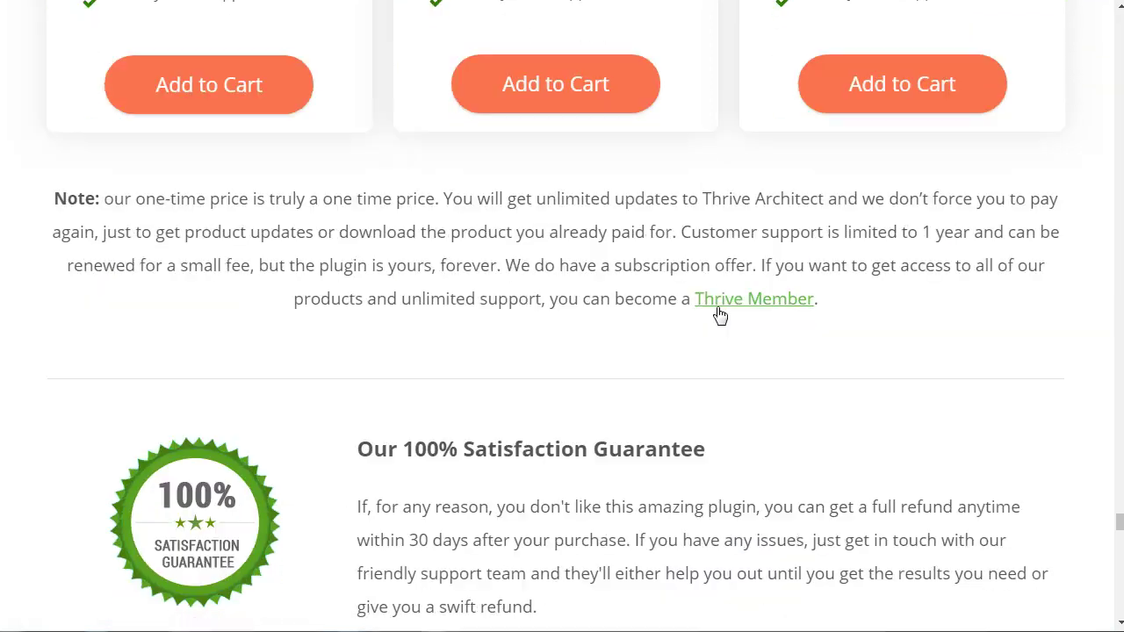
scroll(717, 315, down, 2)
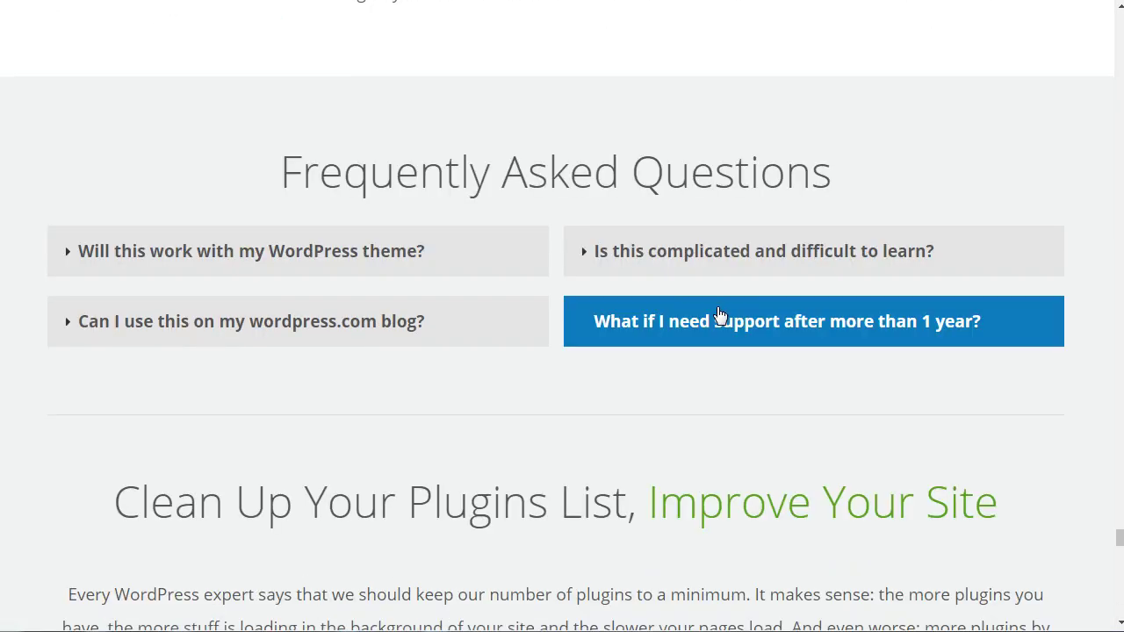
scroll(401, 434, down, 8)
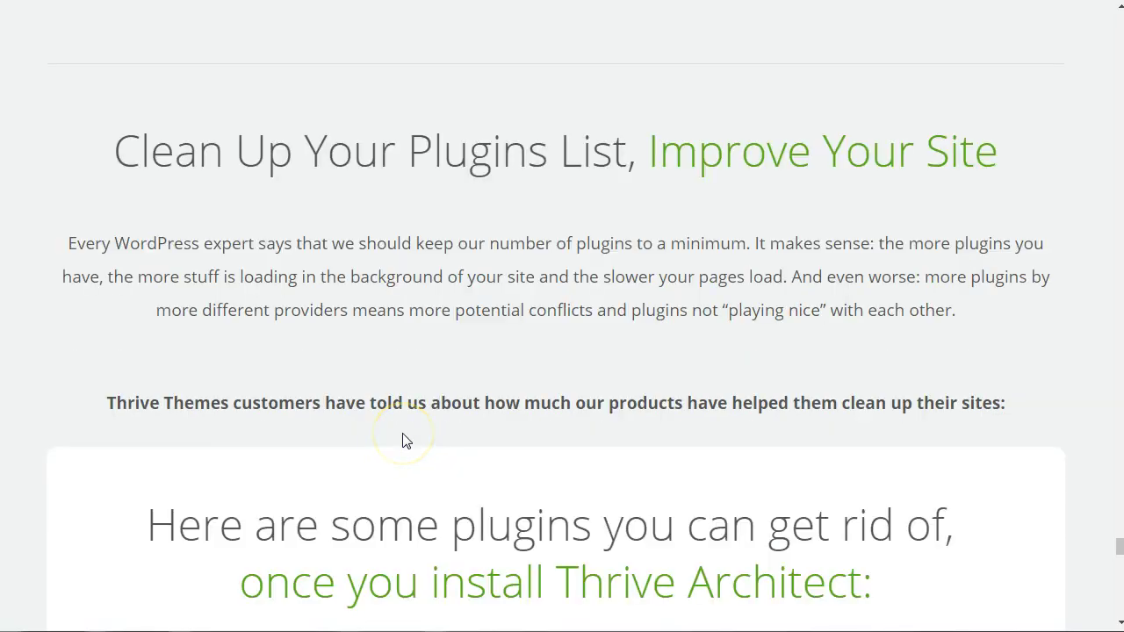
scroll(401, 439, down, 5)
scroll(401, 439, up, 20)
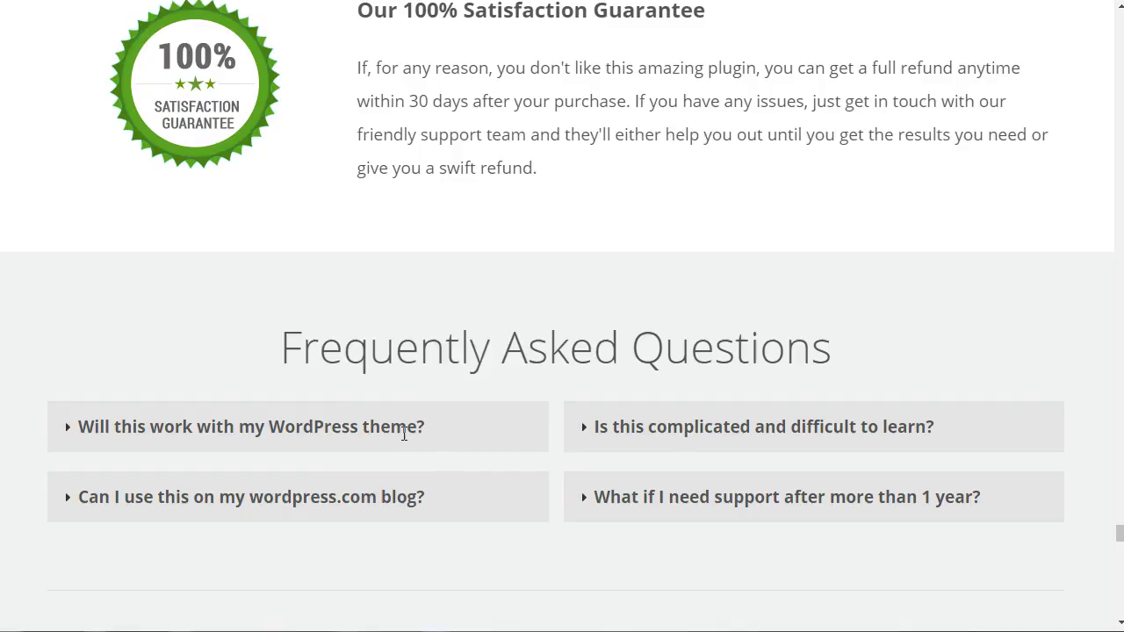
scroll(402, 439, up, 20)
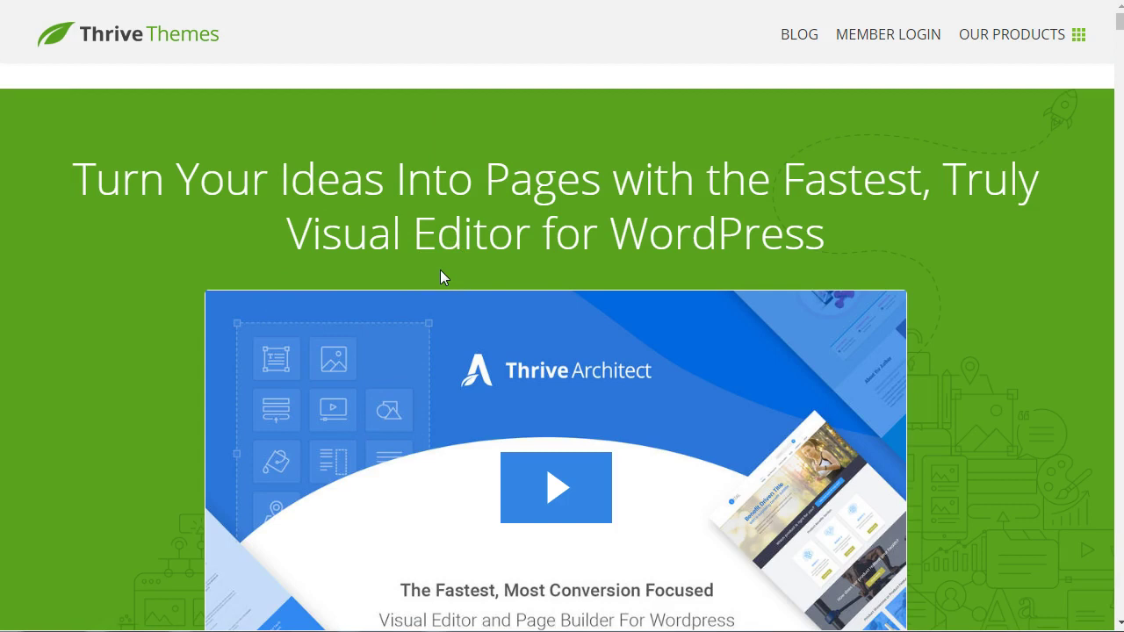
Read through the sales page from the introduction video to the mobile responsive editing and element visibility features.
scroll(441, 270, down, 1)
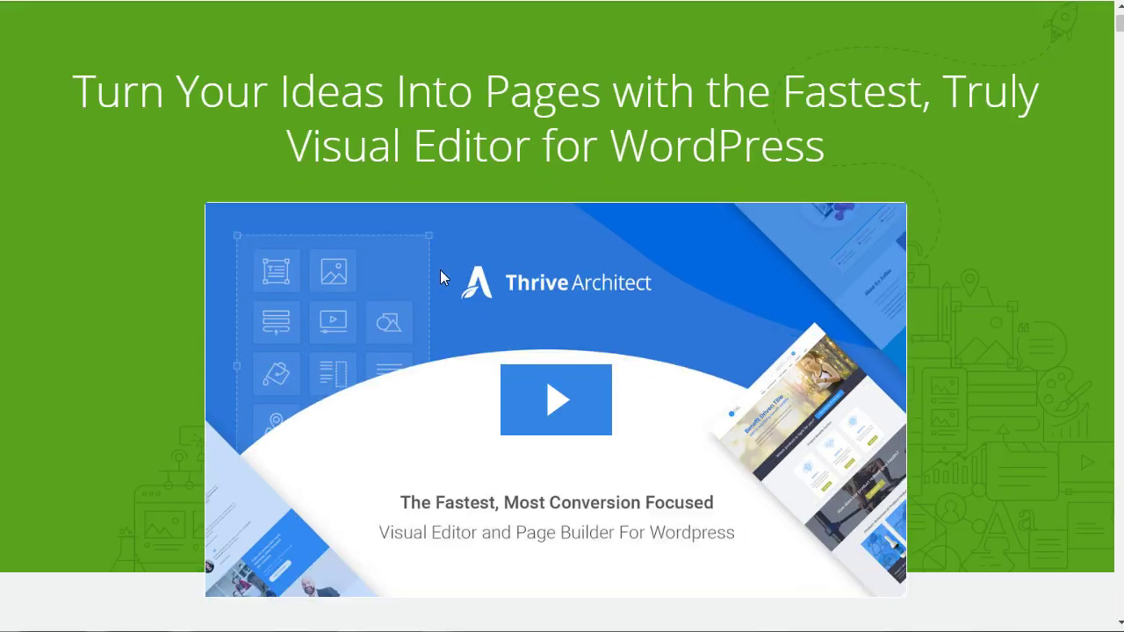
scroll(440, 270, down, 6)
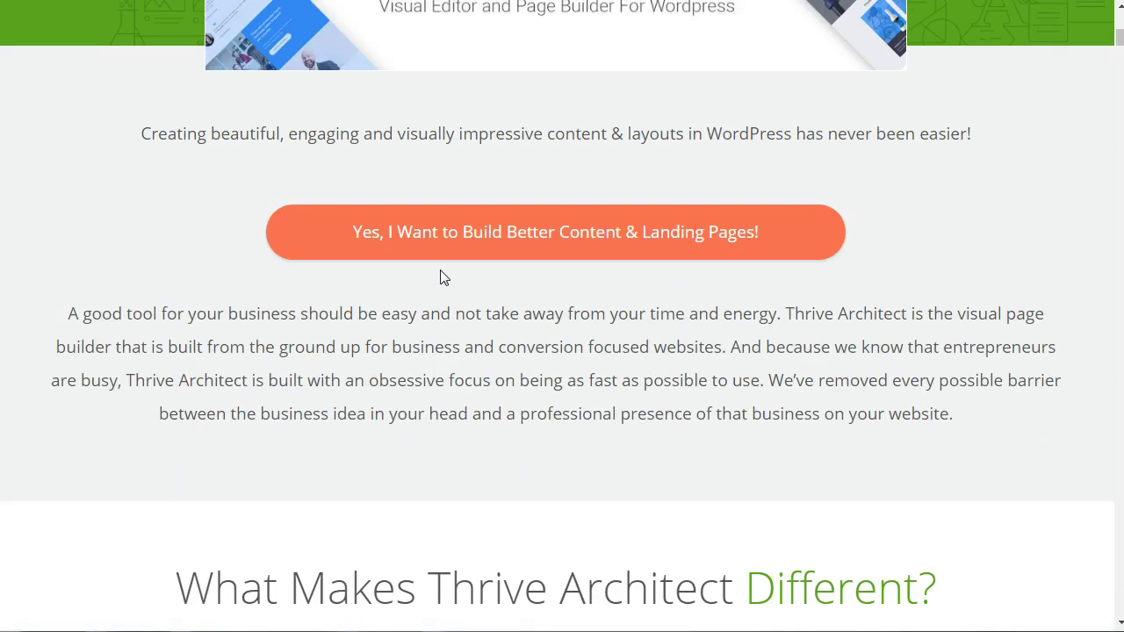
scroll(442, 276, down, 4)
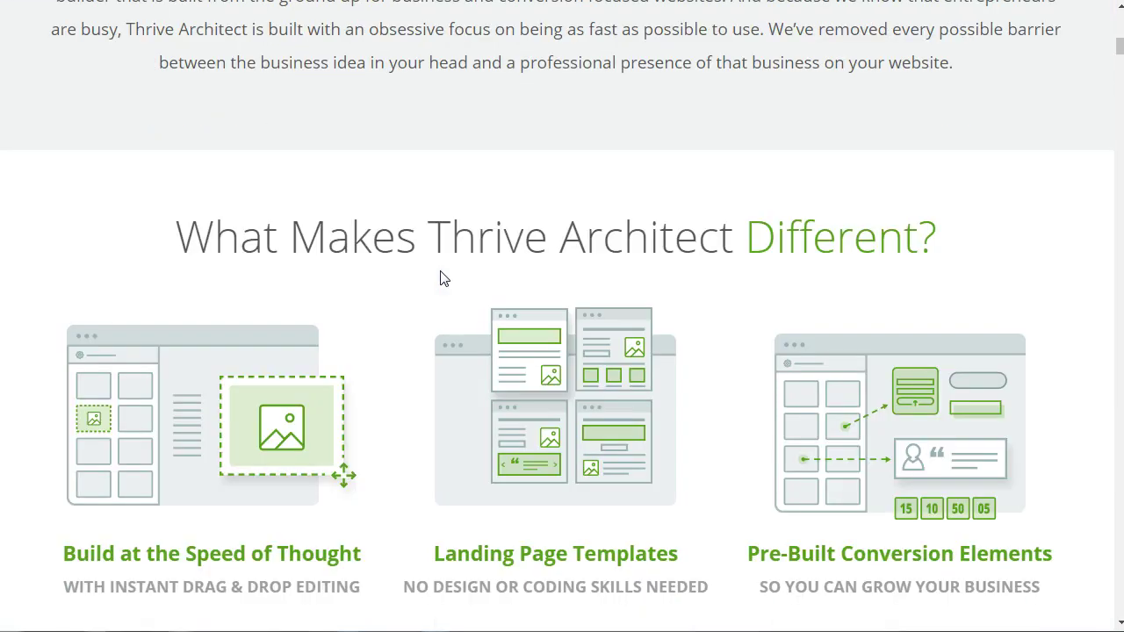
scroll(389, 301, down, 6)
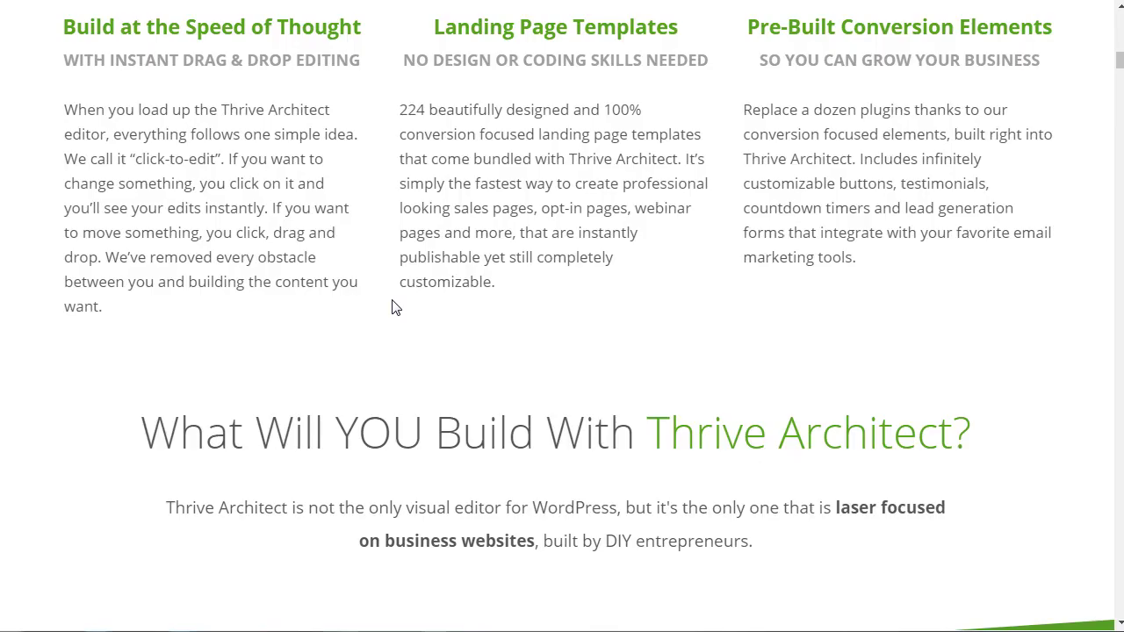
scroll(395, 307, down, 20)
scroll(392, 301, down, 20)
scroll(392, 307, down, 20)
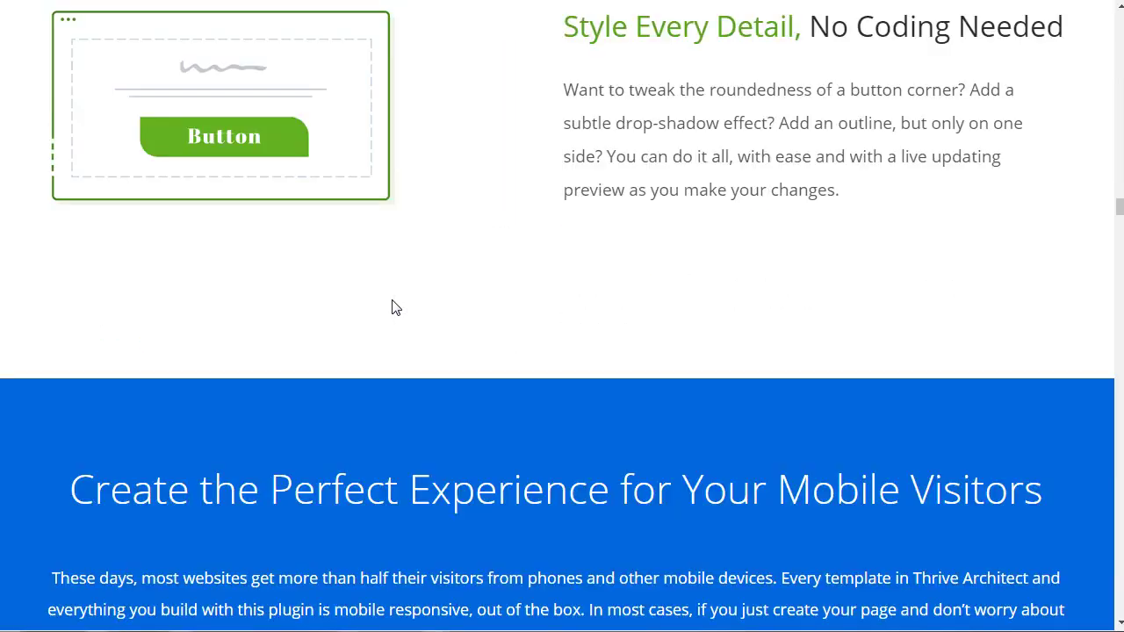
scroll(392, 308, down, 15)
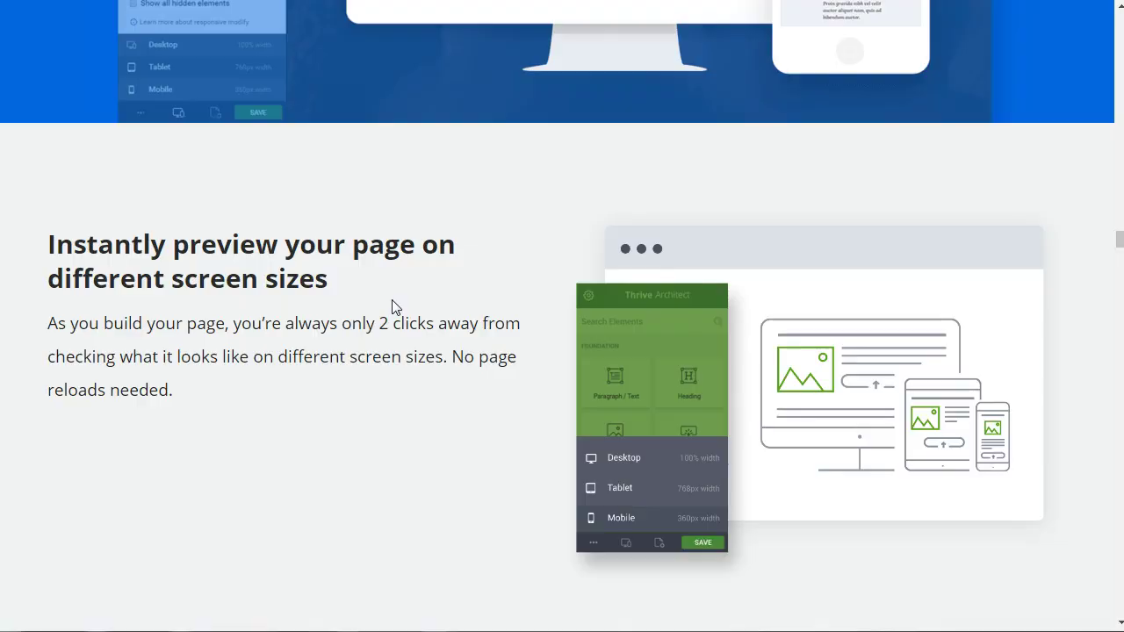
scroll(393, 307, down, 3)
scroll(393, 308, down, 4)
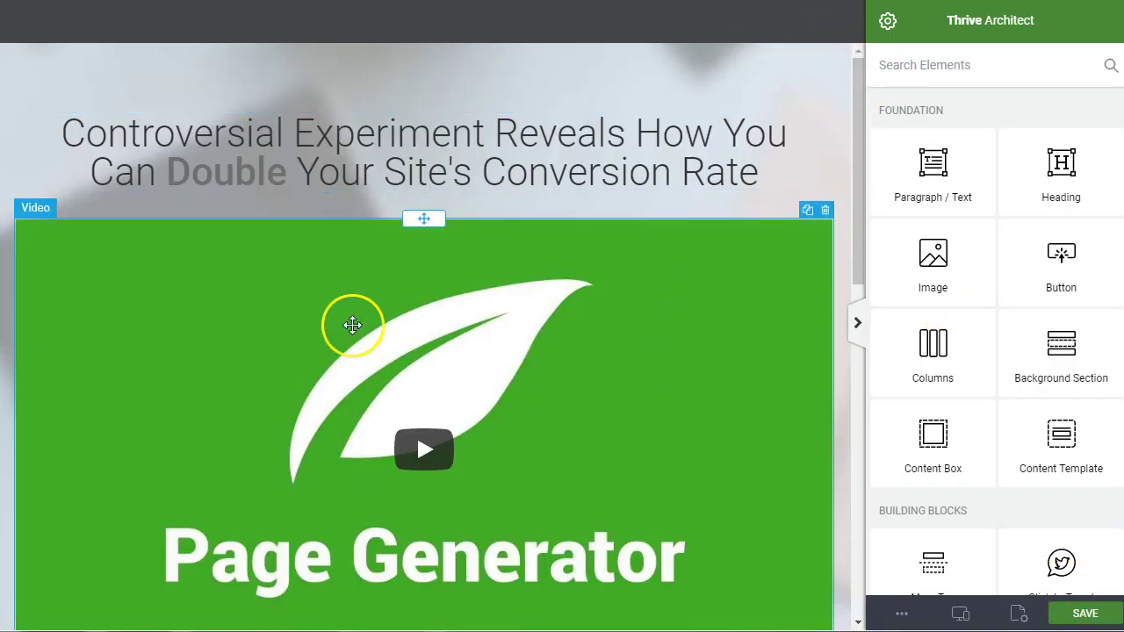
Look over the landing page in the Thrive Architect editor and the WordPress edit page of Test Thrive Landing.
scroll(352, 321, down, 3)
scroll(718, 301, up, 3)
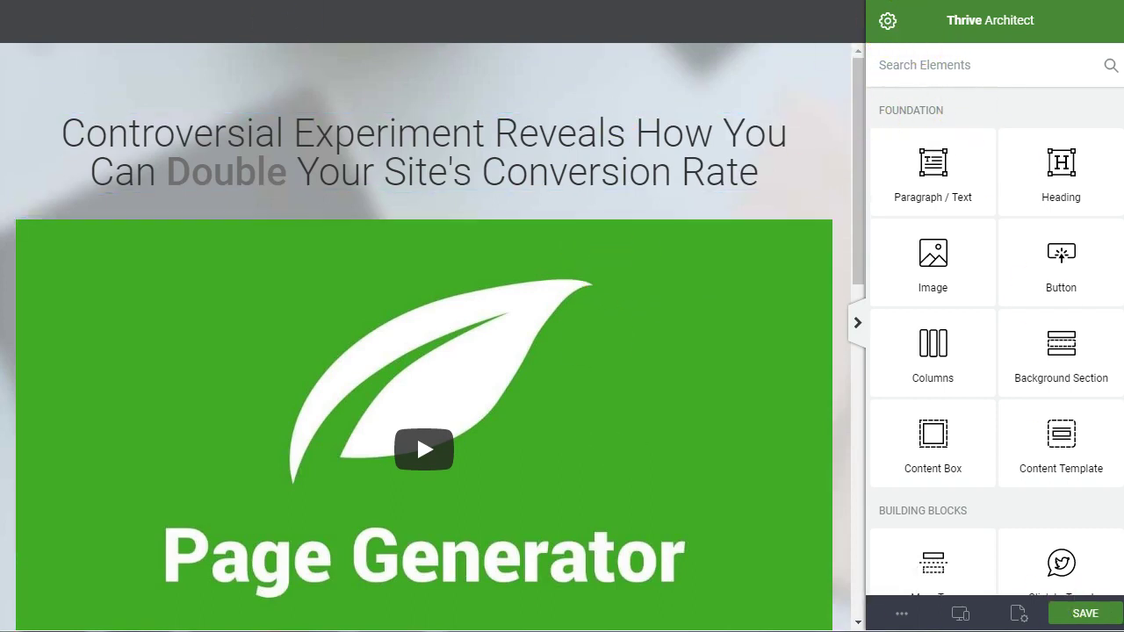
click(605, 75)
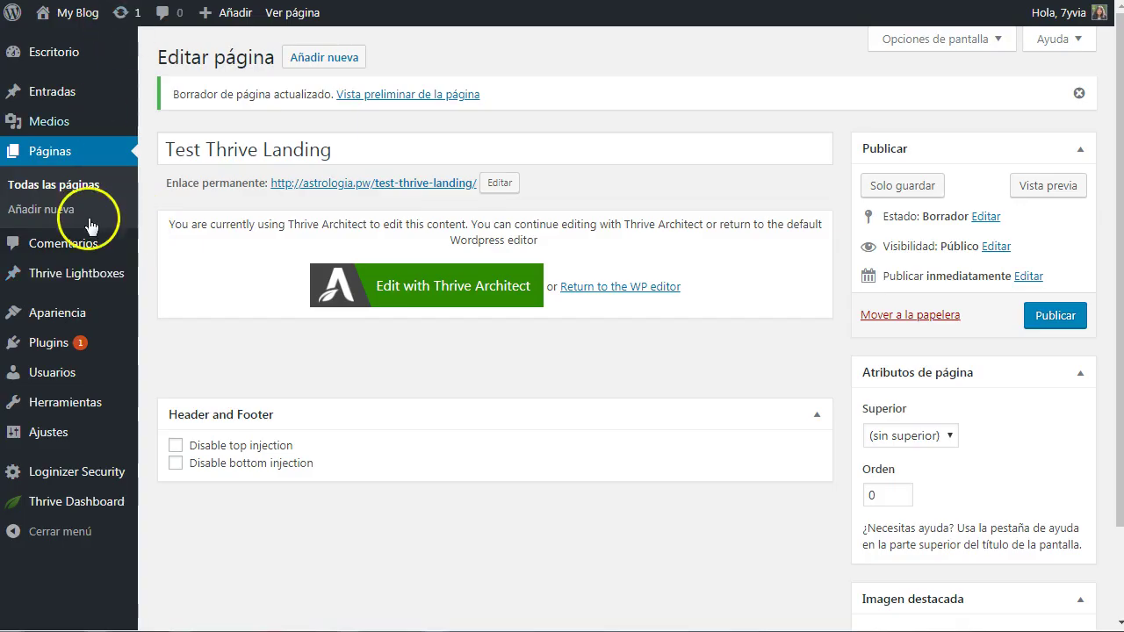
mouse_move(104, 363)
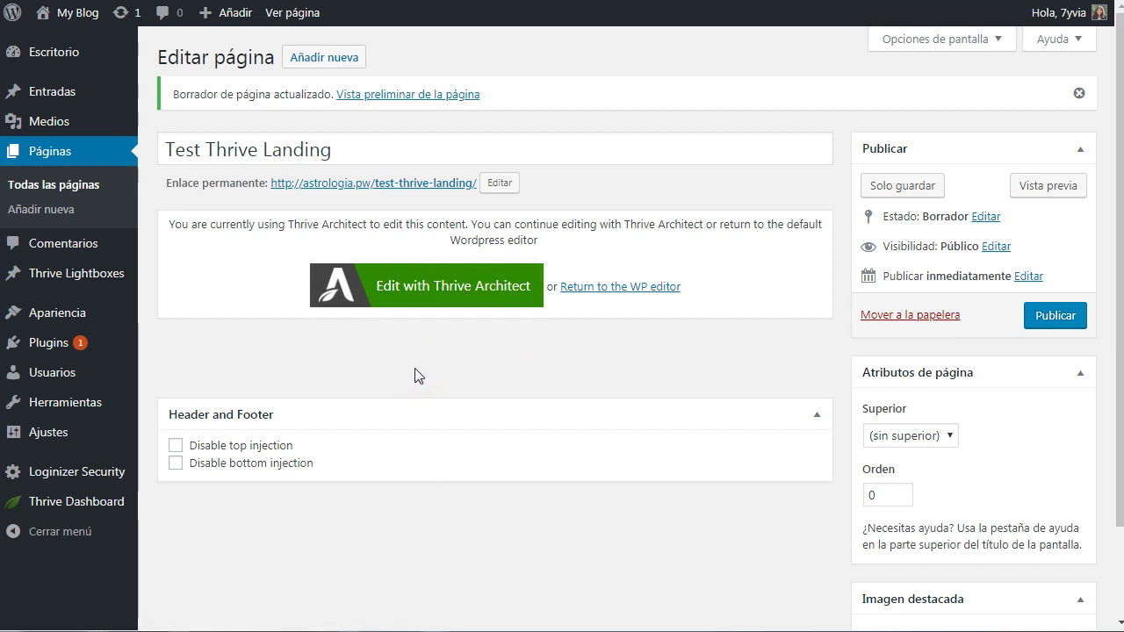
click(448, 293)
click(403, 345)
click(452, 346)
click(401, 288)
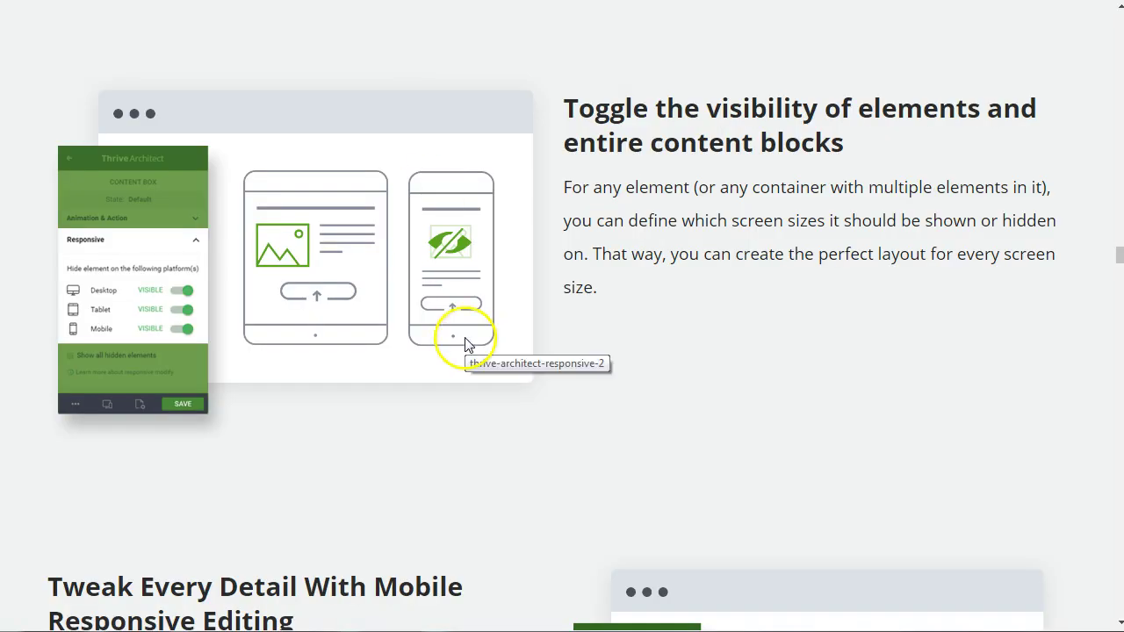
Examine the sales page sections on animations, front end editing, rapid implementation, building blocks and lead generation, down to the license packs.
scroll(371, 289, down, 15)
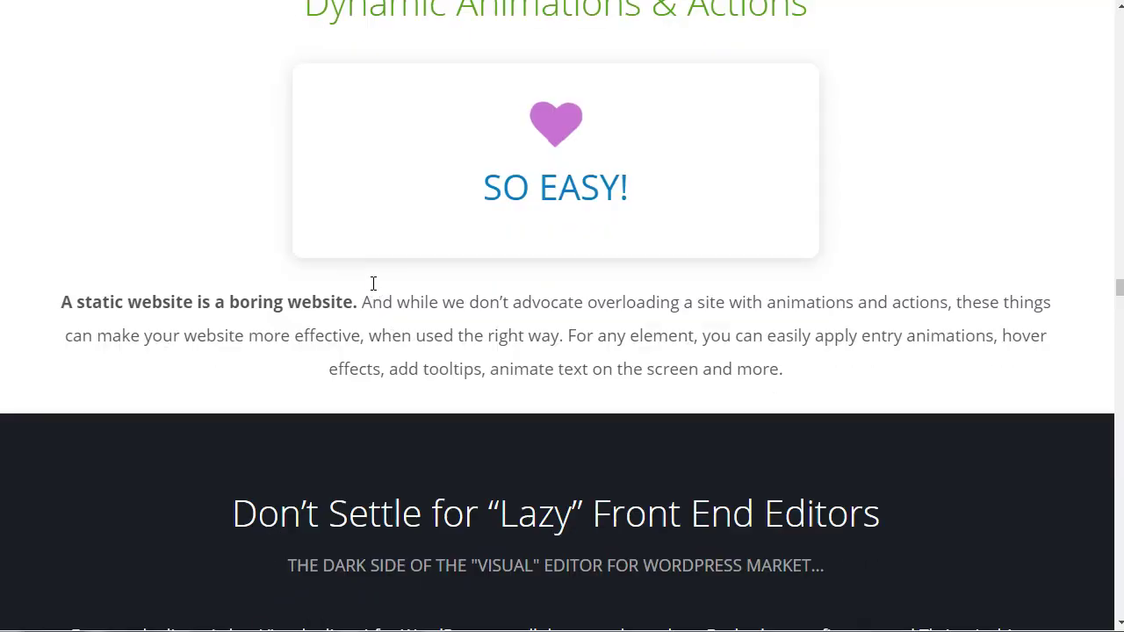
scroll(371, 285, down, 15)
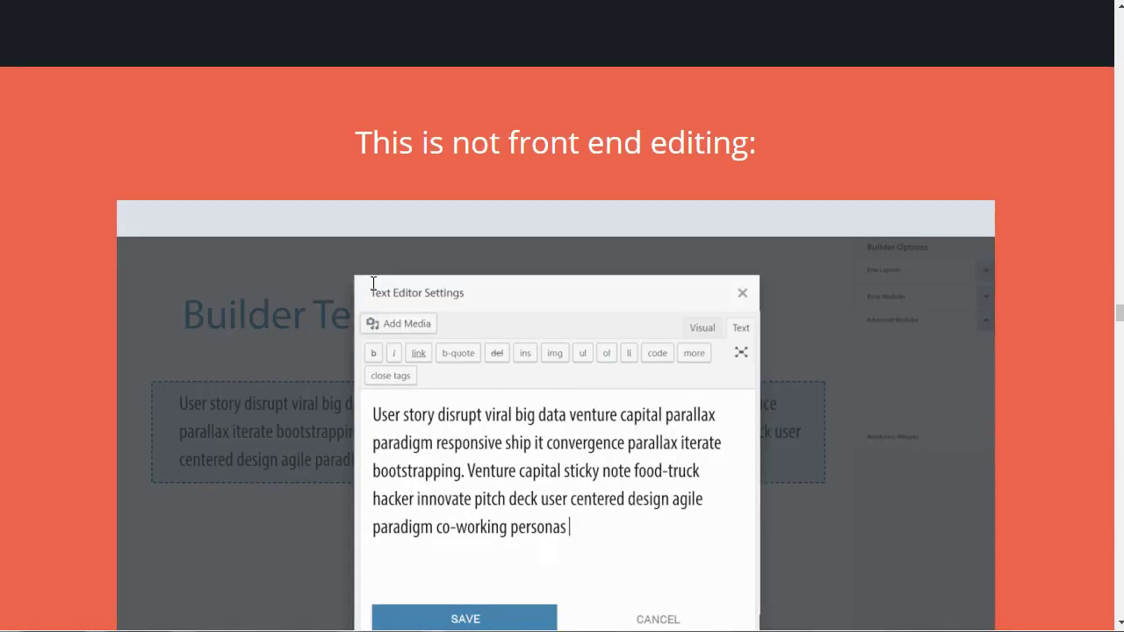
scroll(371, 283, down, 15)
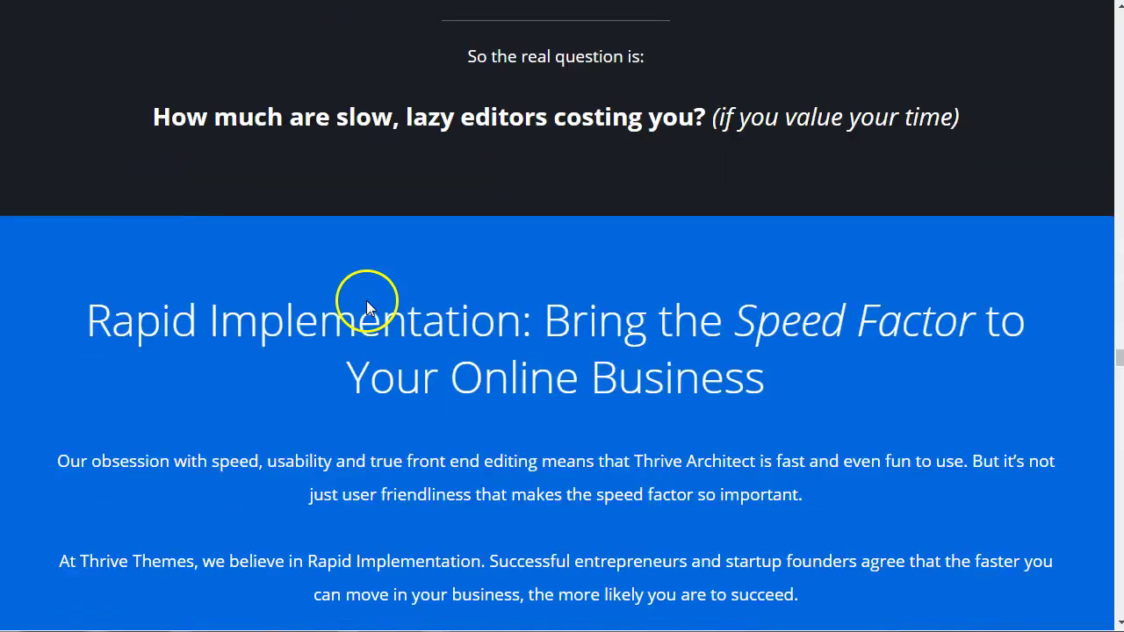
scroll(367, 300, down, 15)
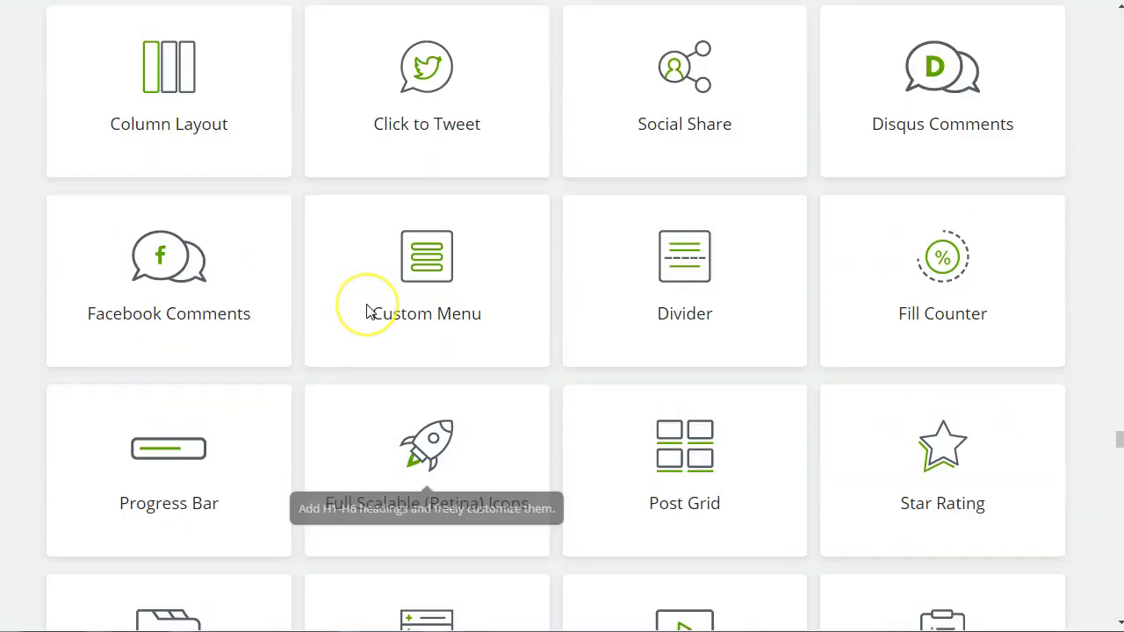
scroll(368, 305, down, 15)
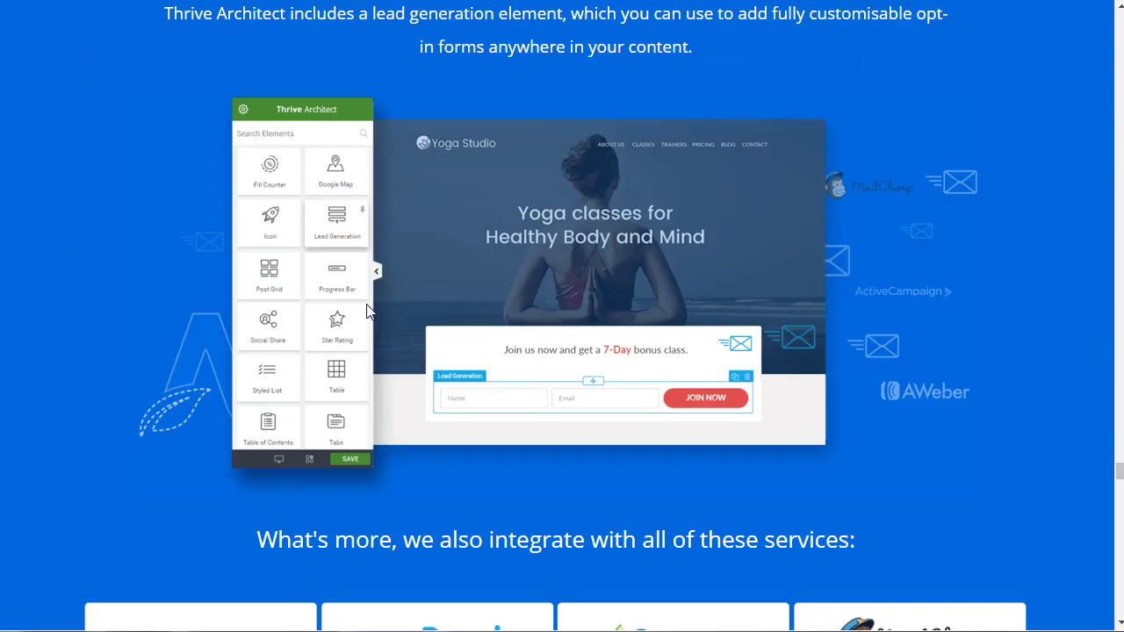
scroll(110, 377, down, 5)
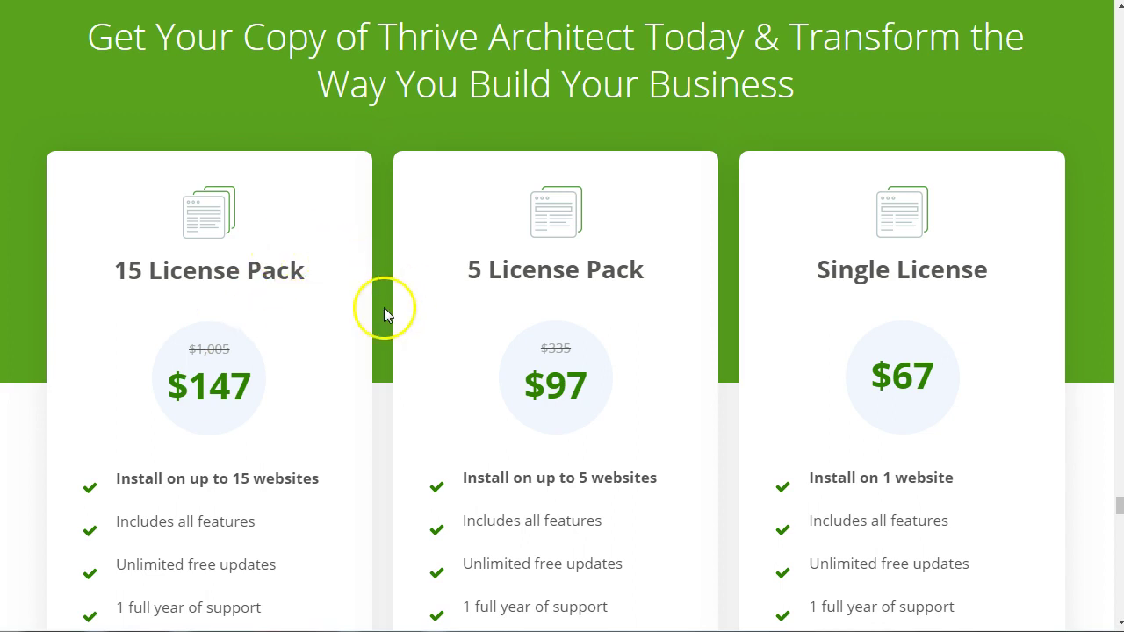
Compare the three license options and go back over the integration services to the email marketing section.
scroll(384, 307, down, 1)
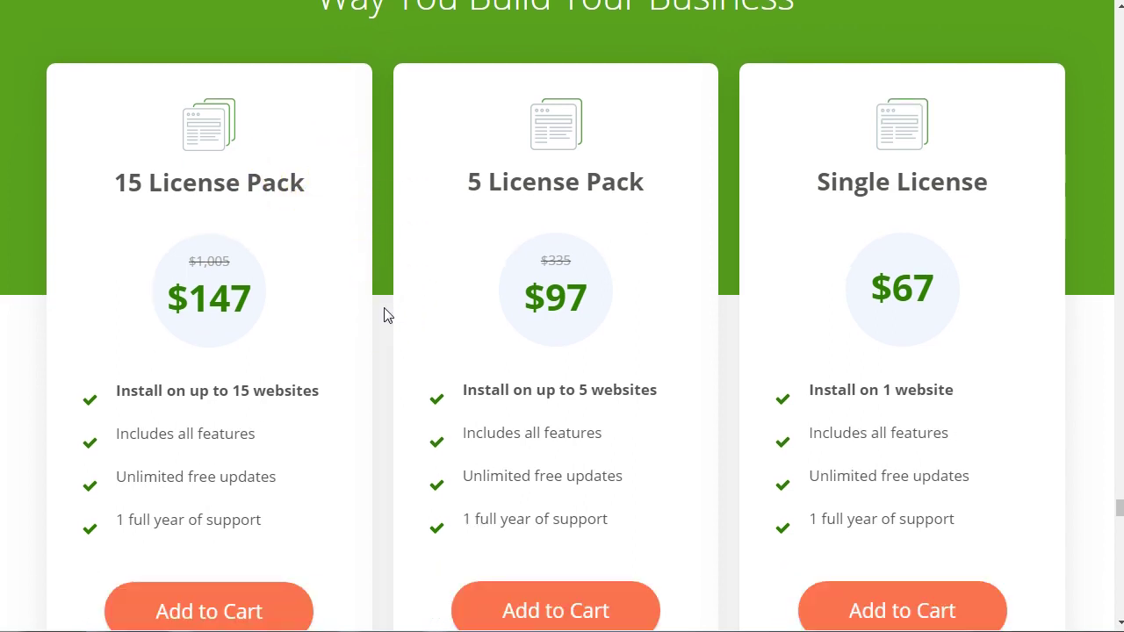
scroll(383, 316, down, 1)
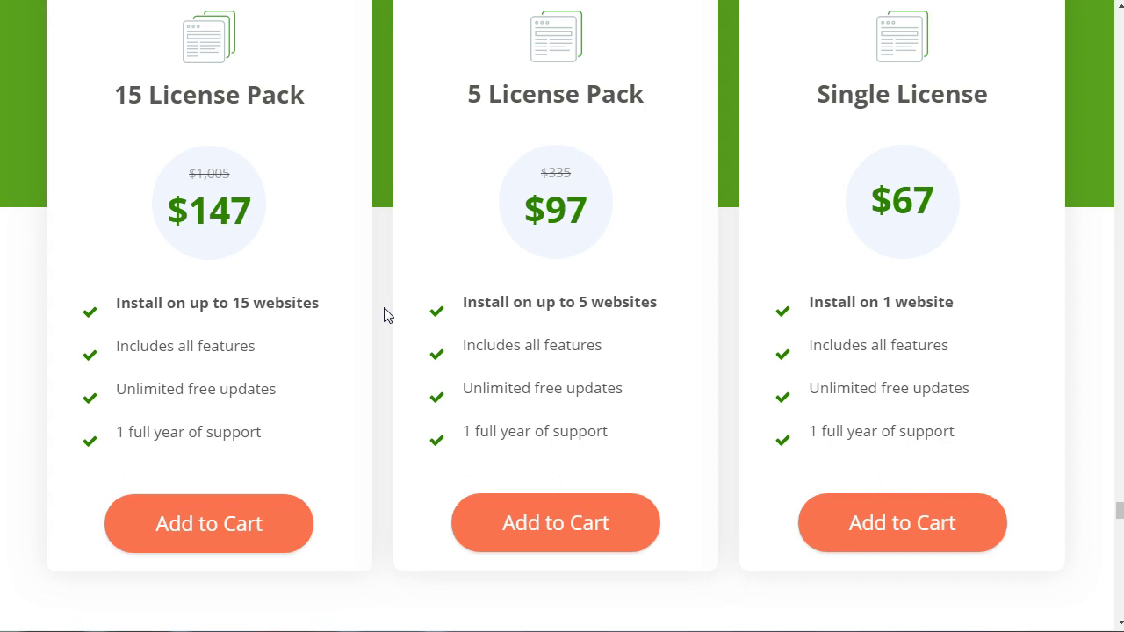
scroll(387, 315, up, 7)
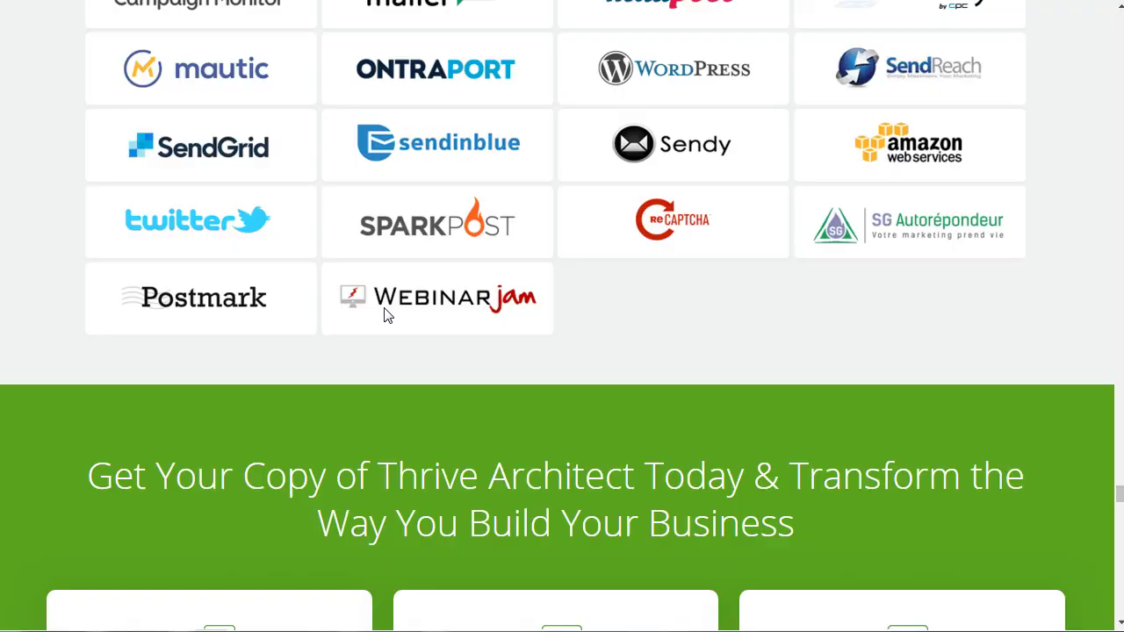
scroll(386, 314, up, 8)
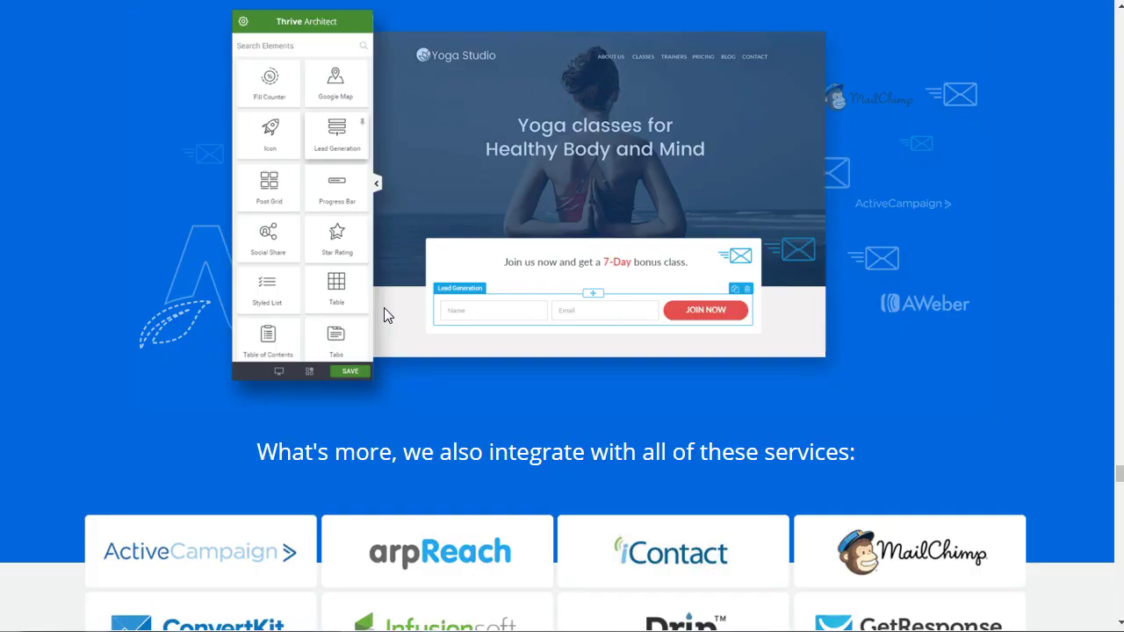
scroll(384, 314, up, 2)
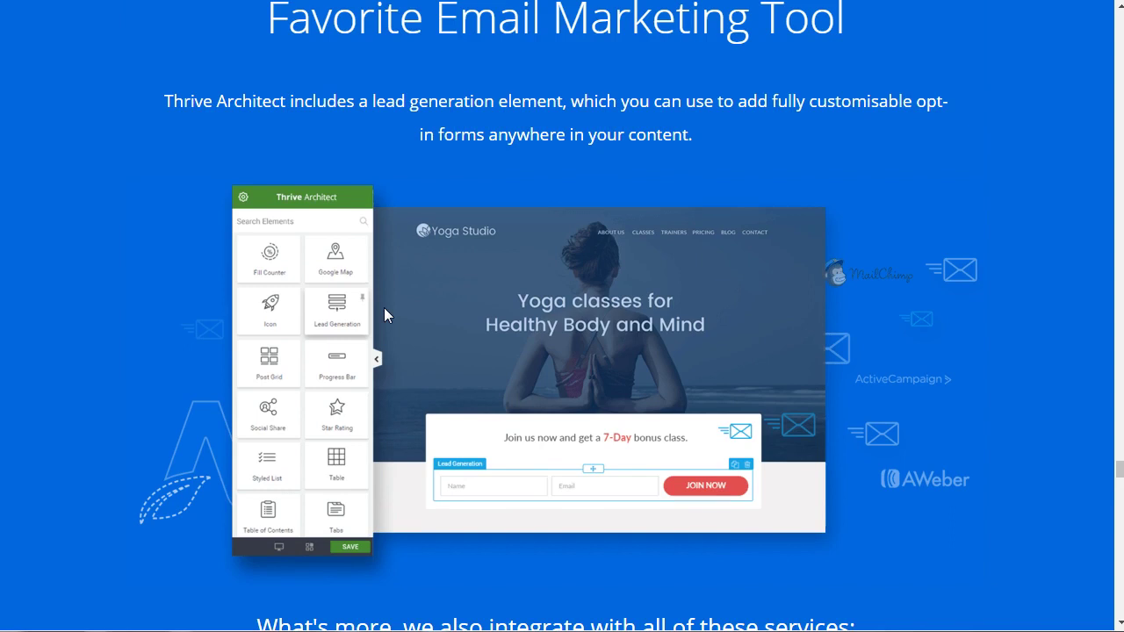
scroll(384, 314, up, 1)
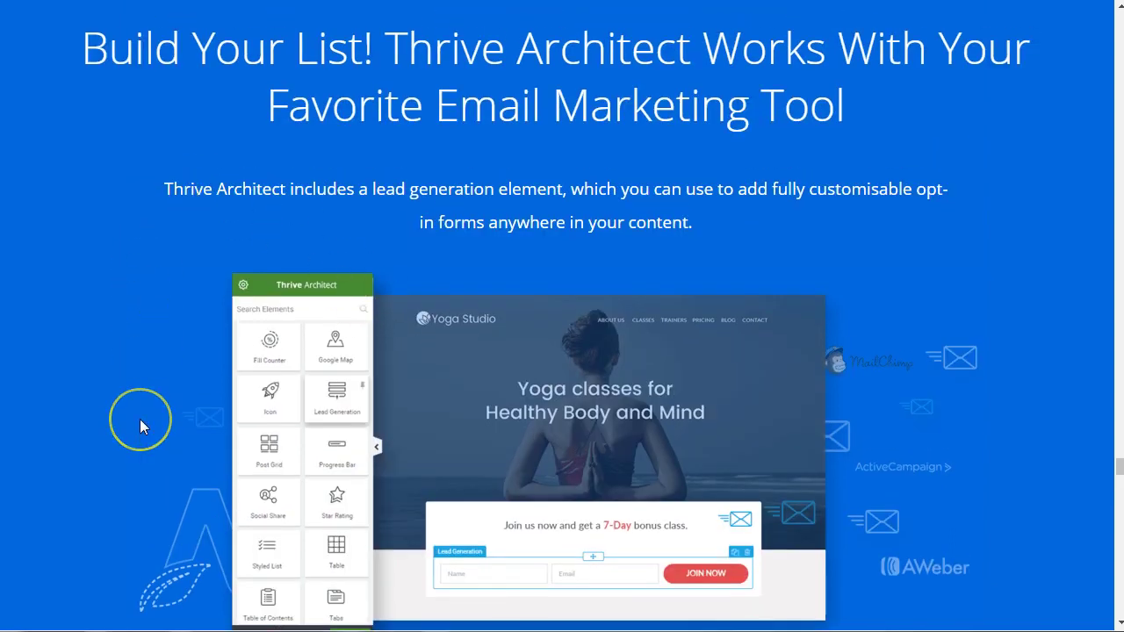